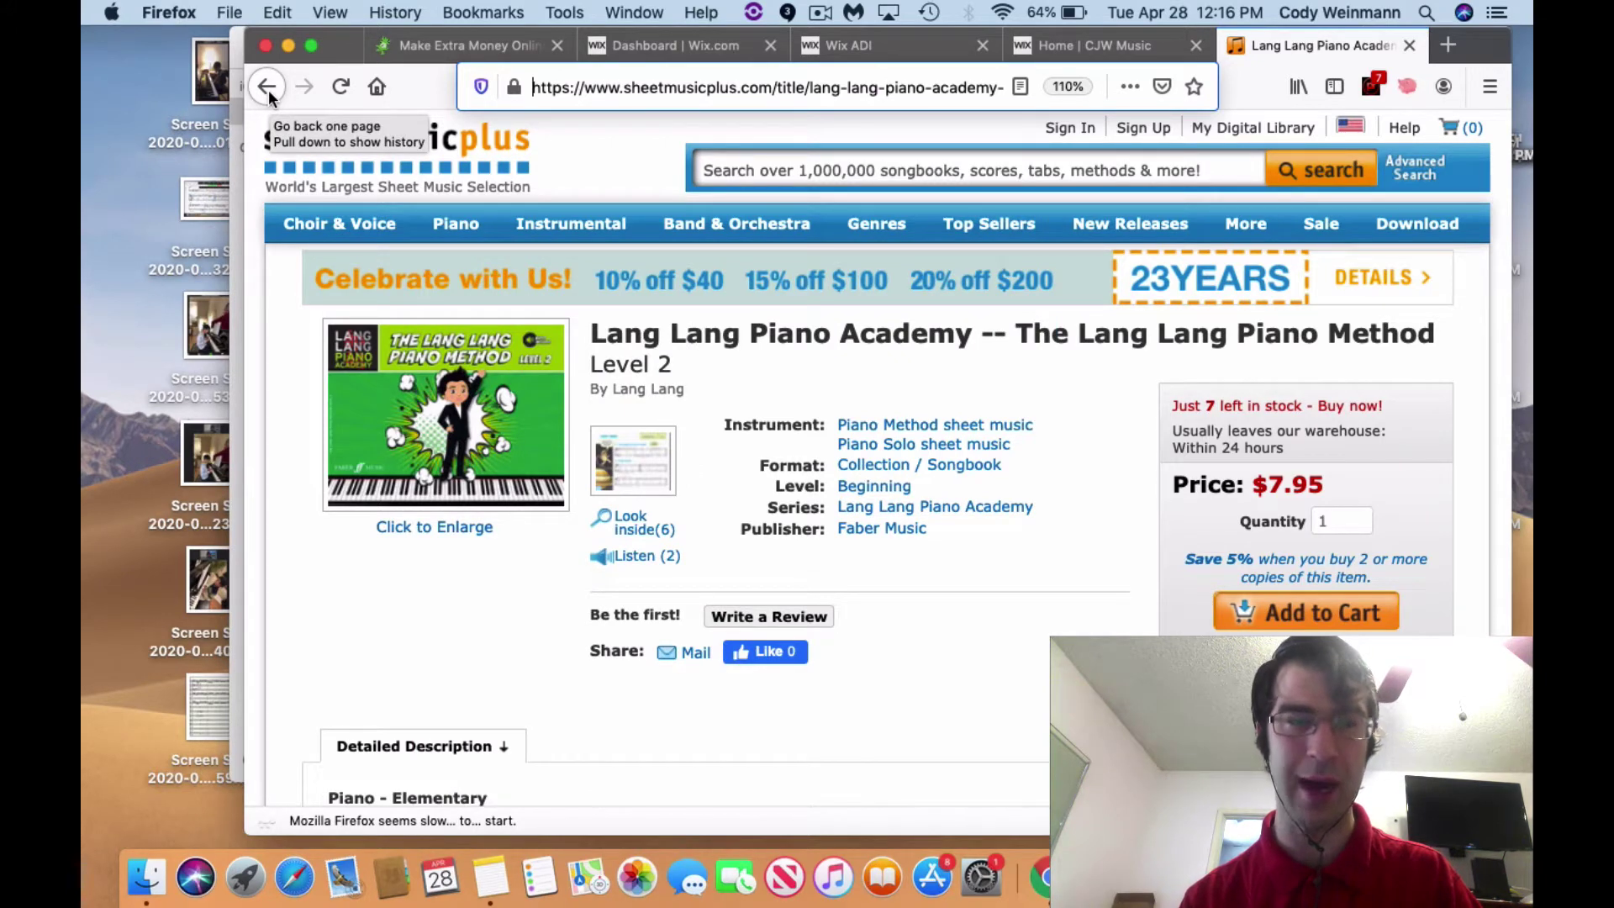
- Return from the Lang Lang piano method product page to the Easy Rebates account dashboard
left_click(268, 87)
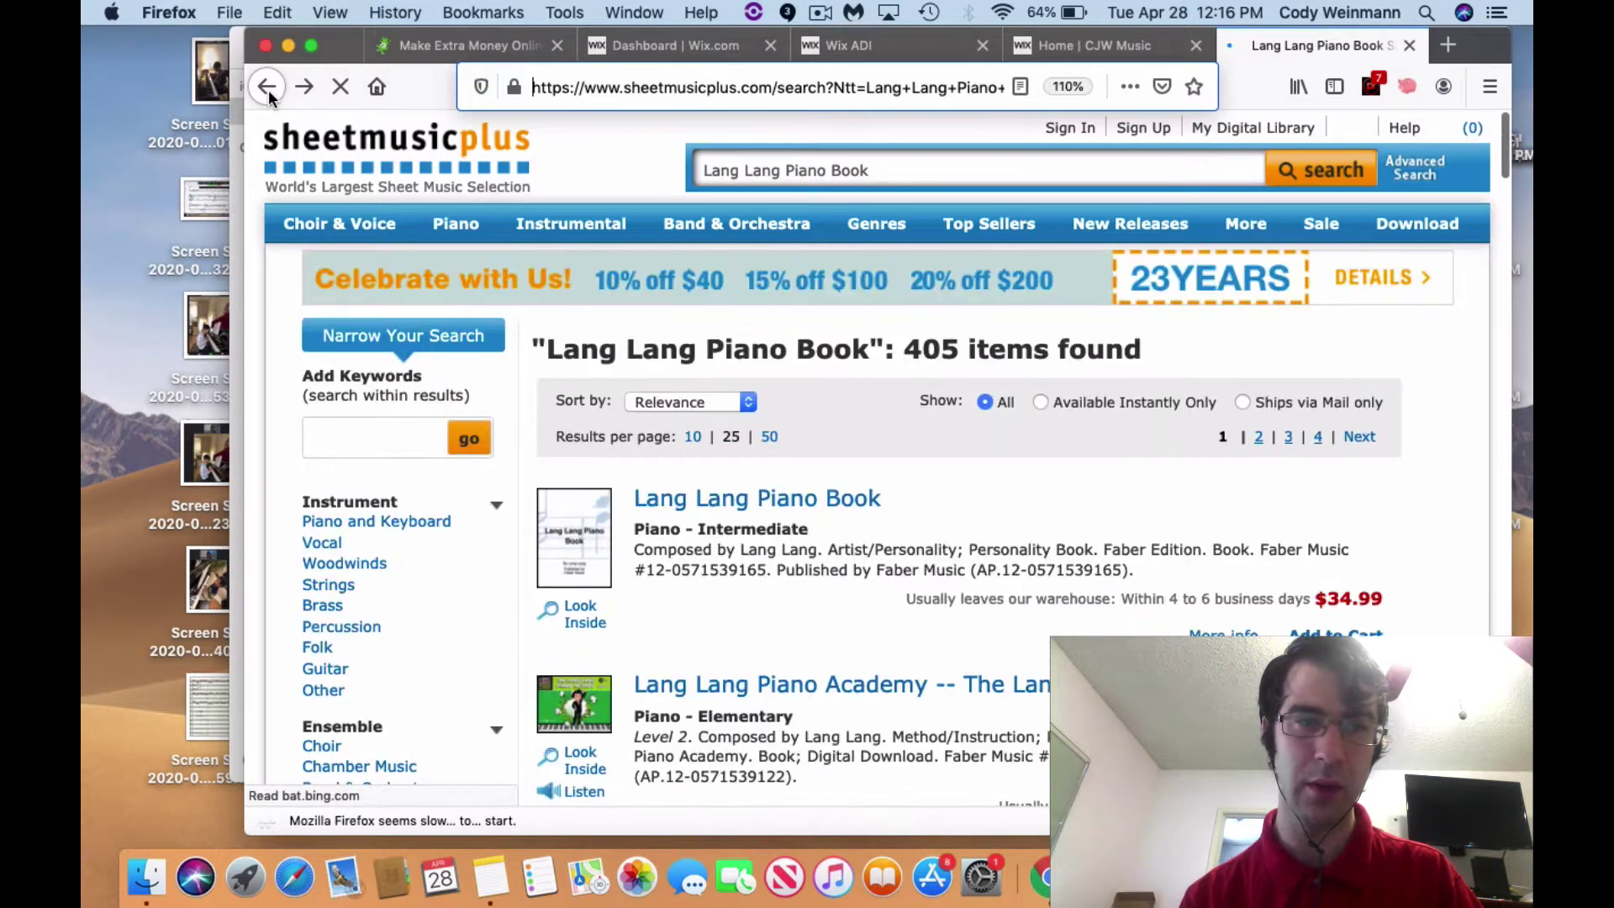
left_click(268, 88)
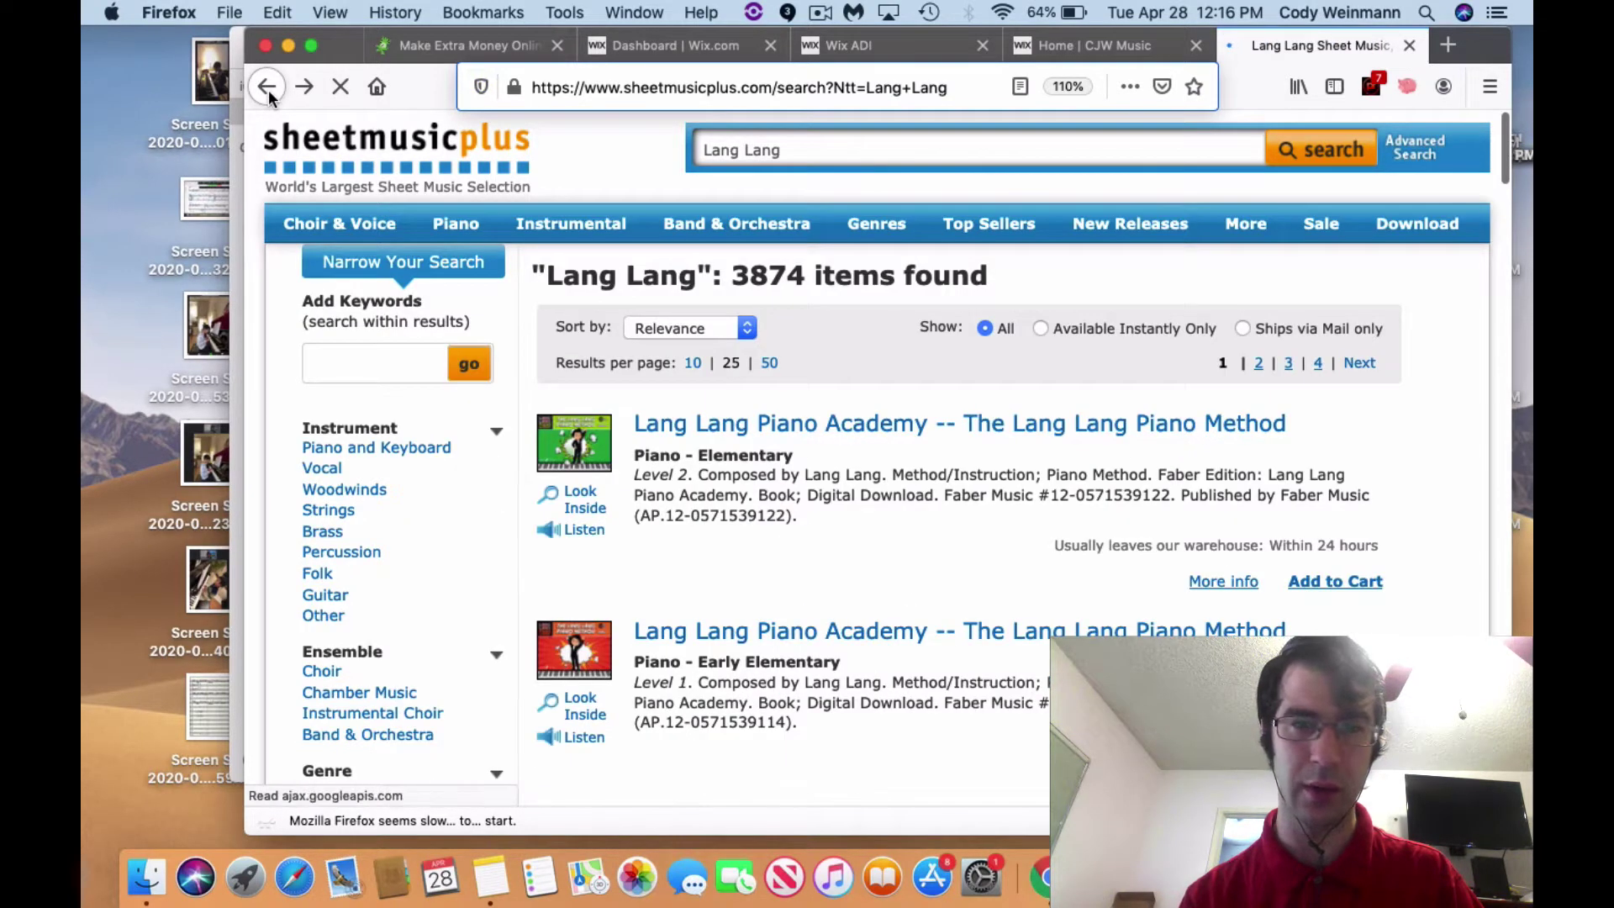
left_click(268, 88)
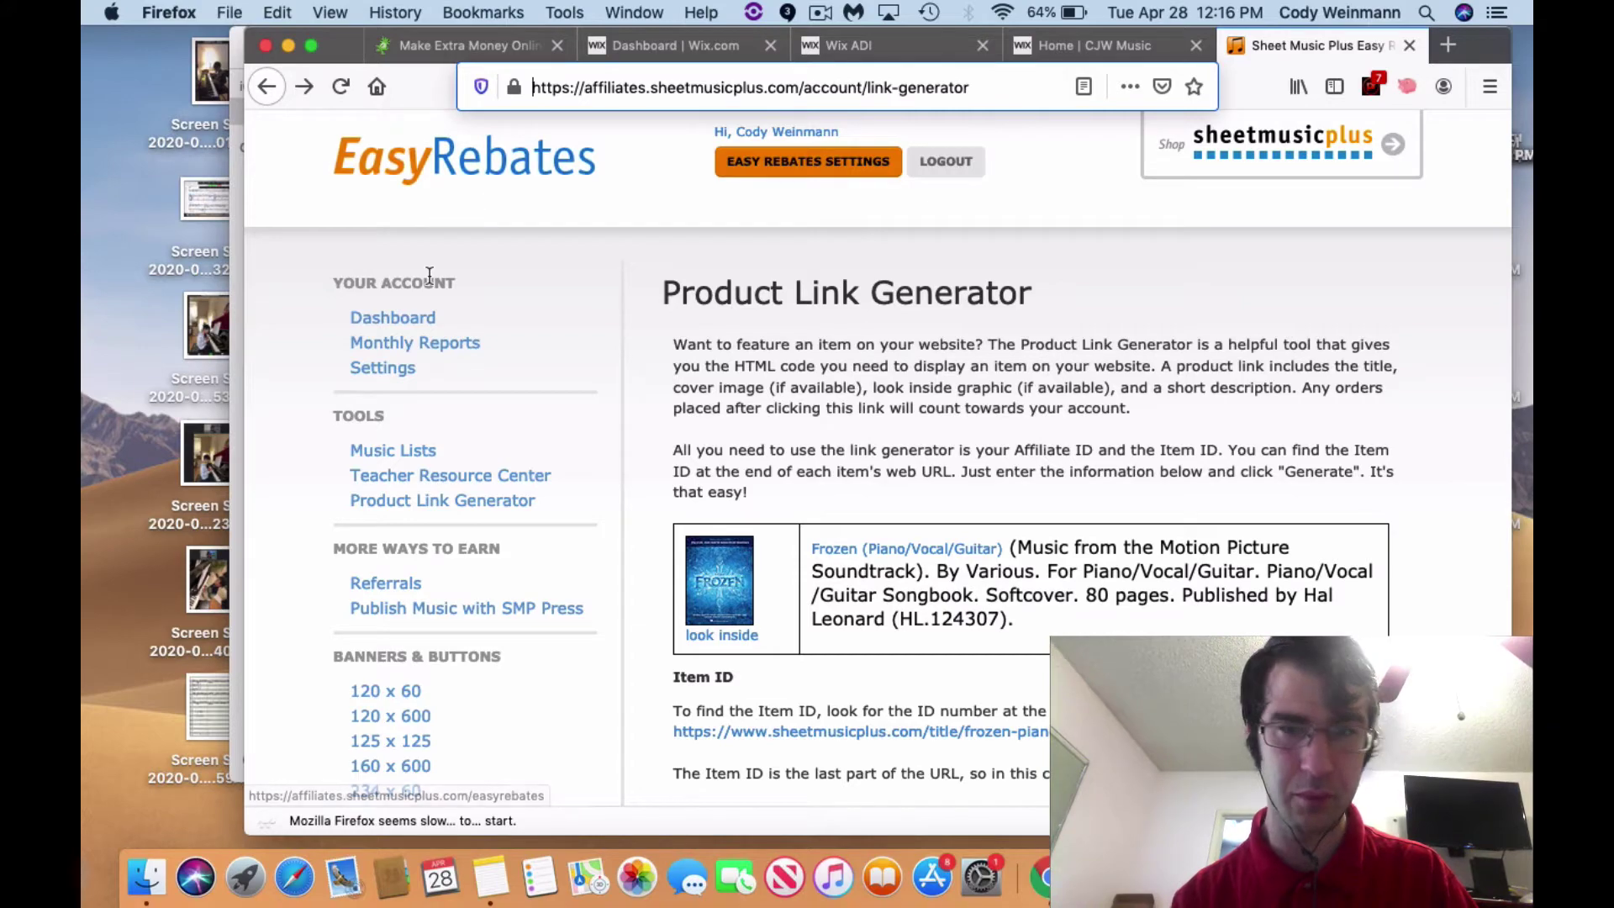
left_click(265, 87)
scroll(444, 290, "up", 3)
scroll(444, 290, "up", 10)
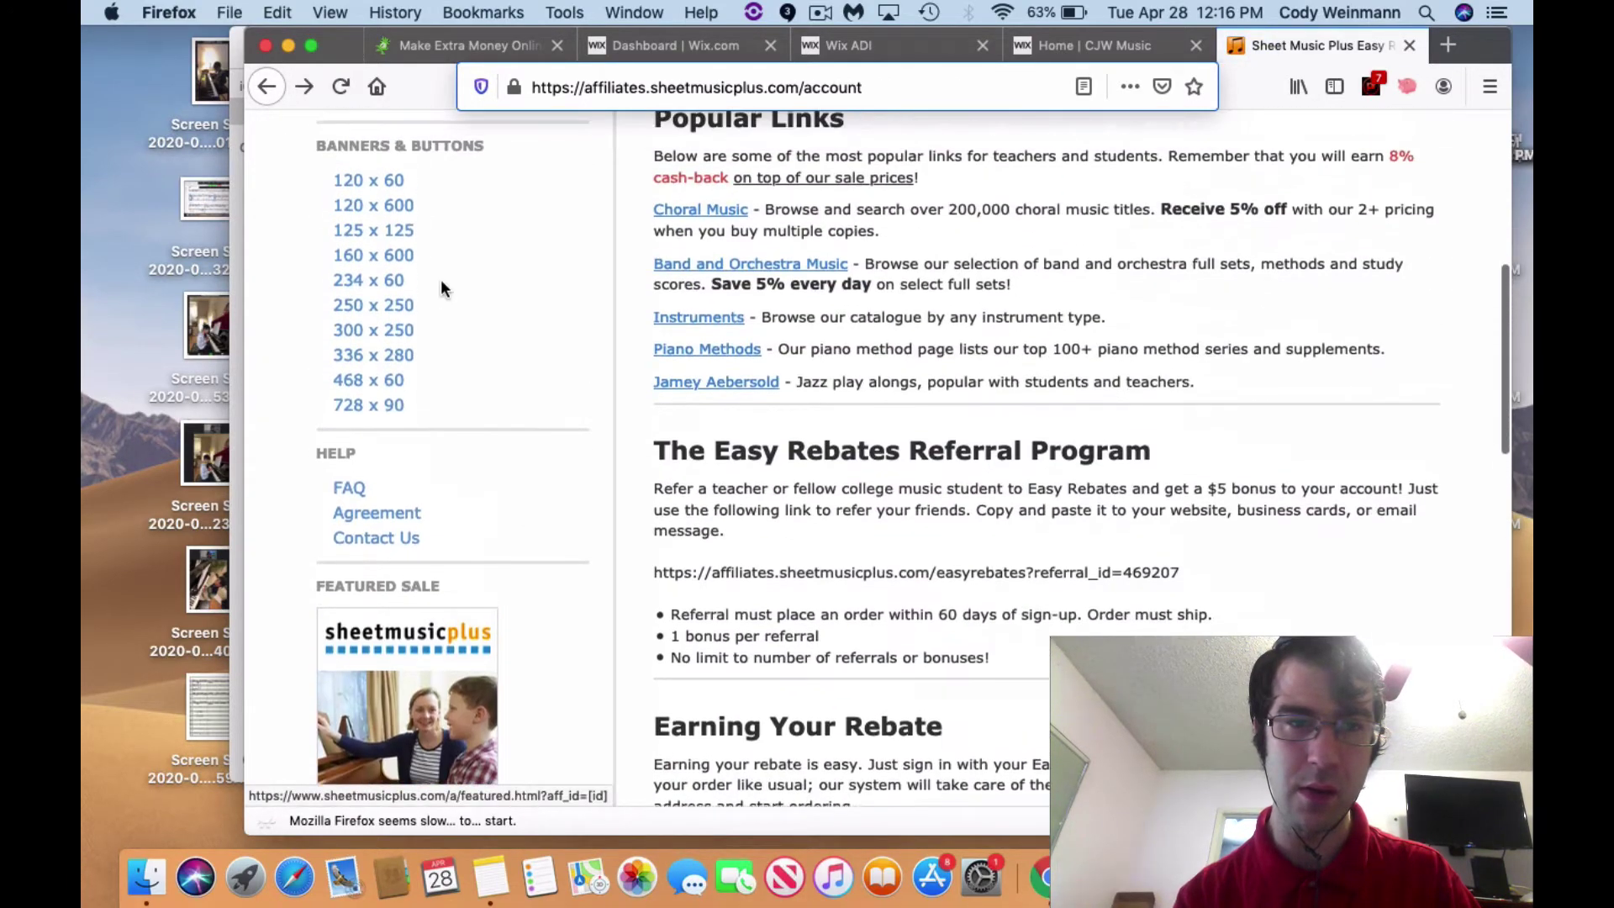
scroll(441, 284, "up", 3)
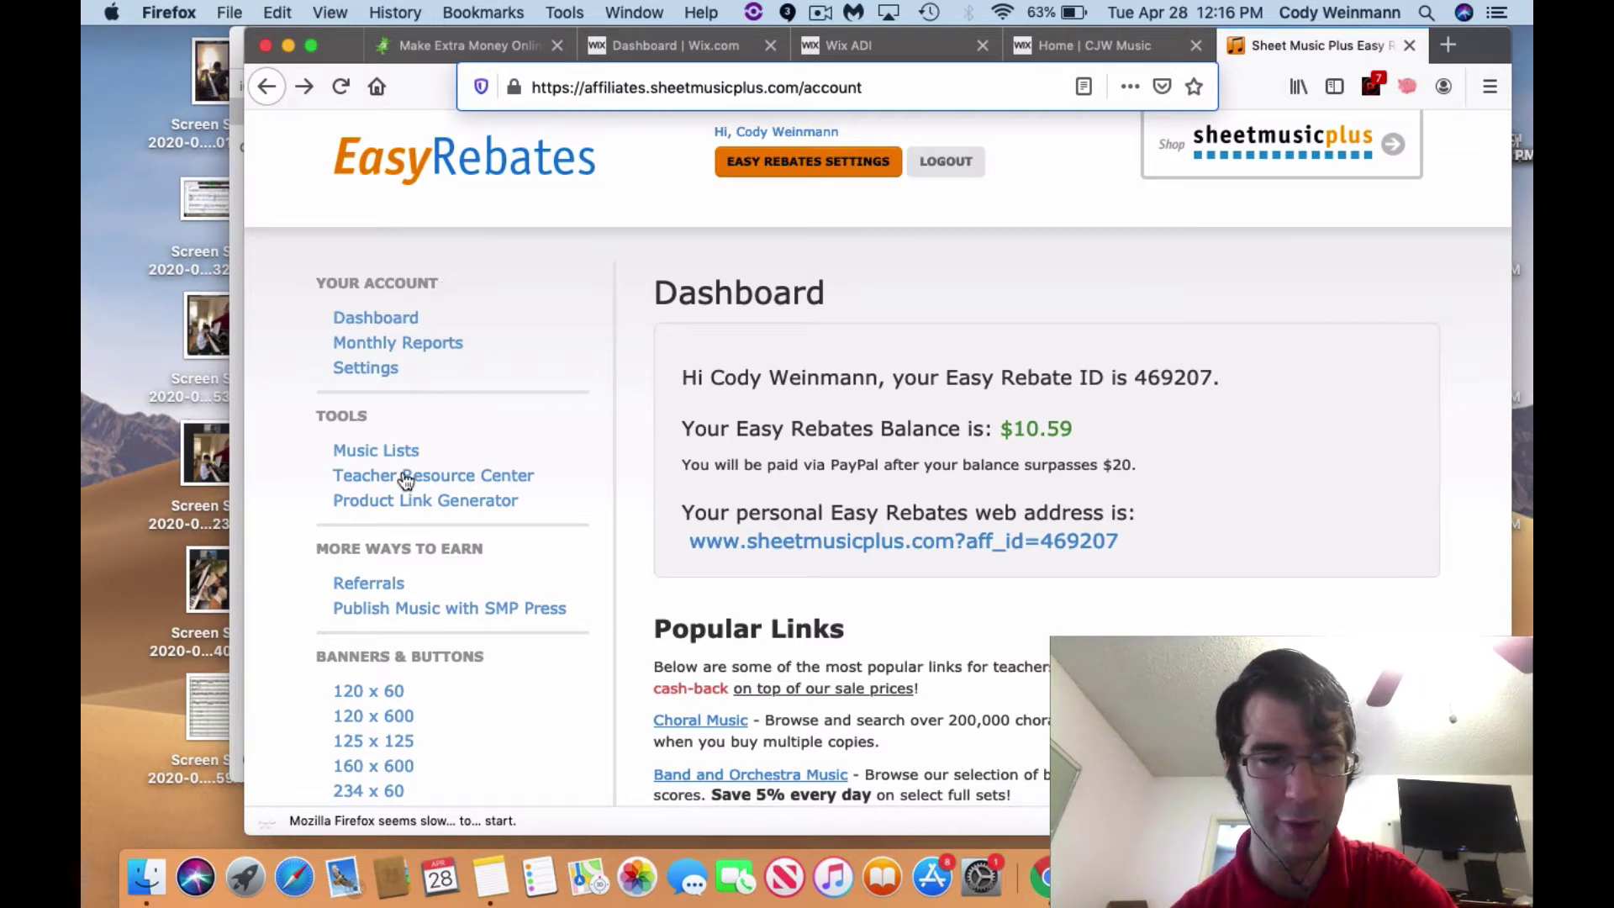
- Open the 125 x 125 affiliate buttons page and look through the available home page and publisher link creatives
scroll(412, 686, "down", 3)
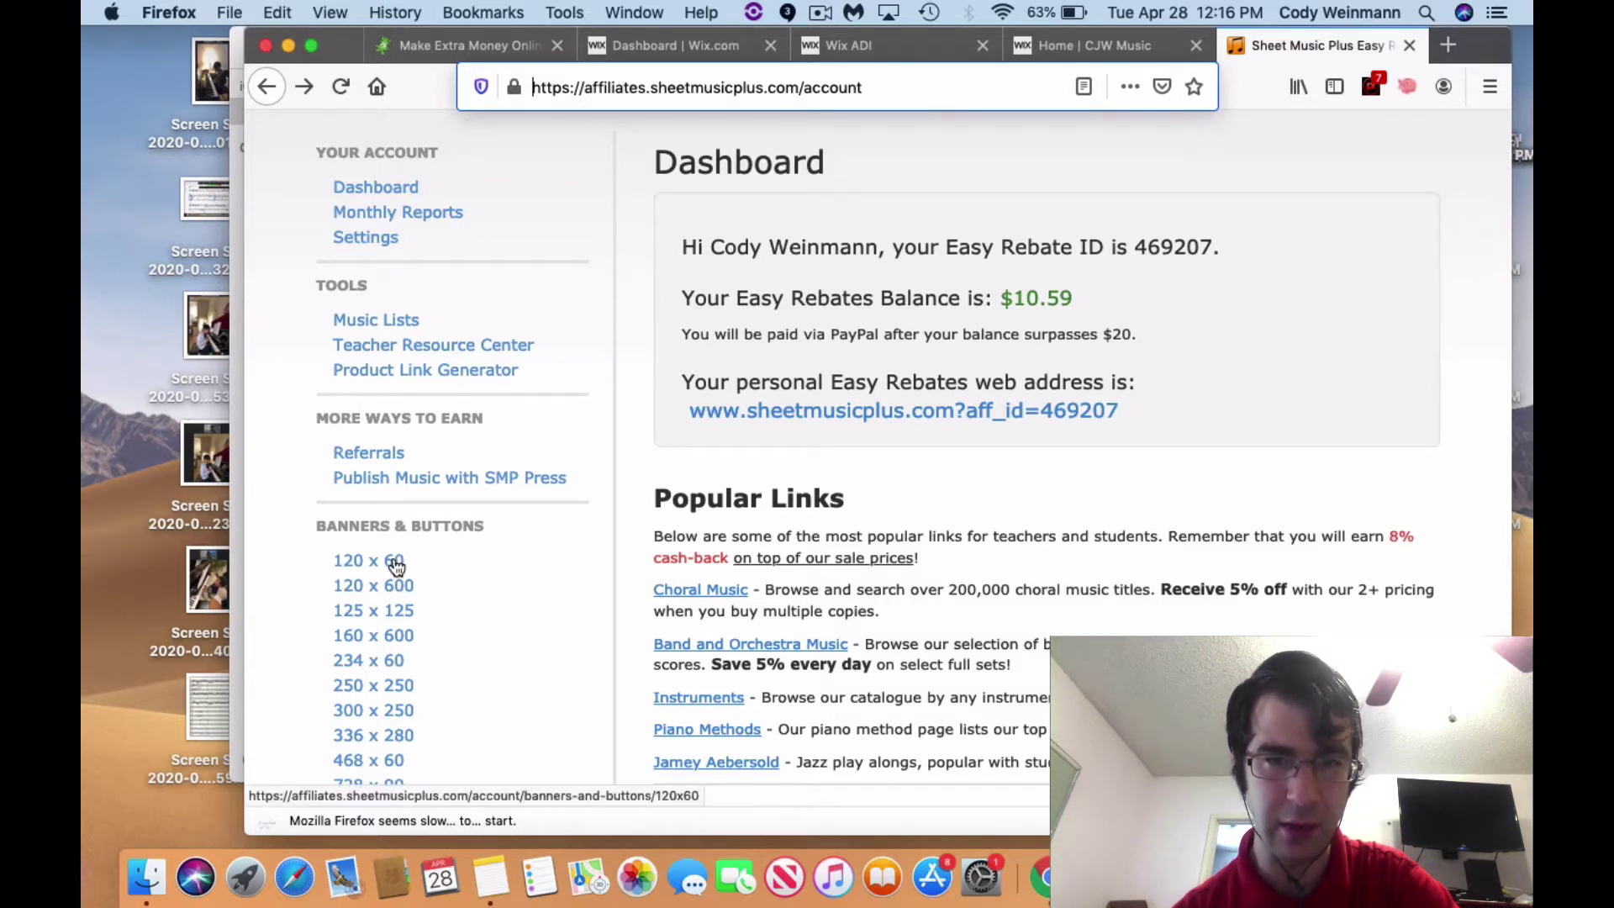
left_click(383, 613)
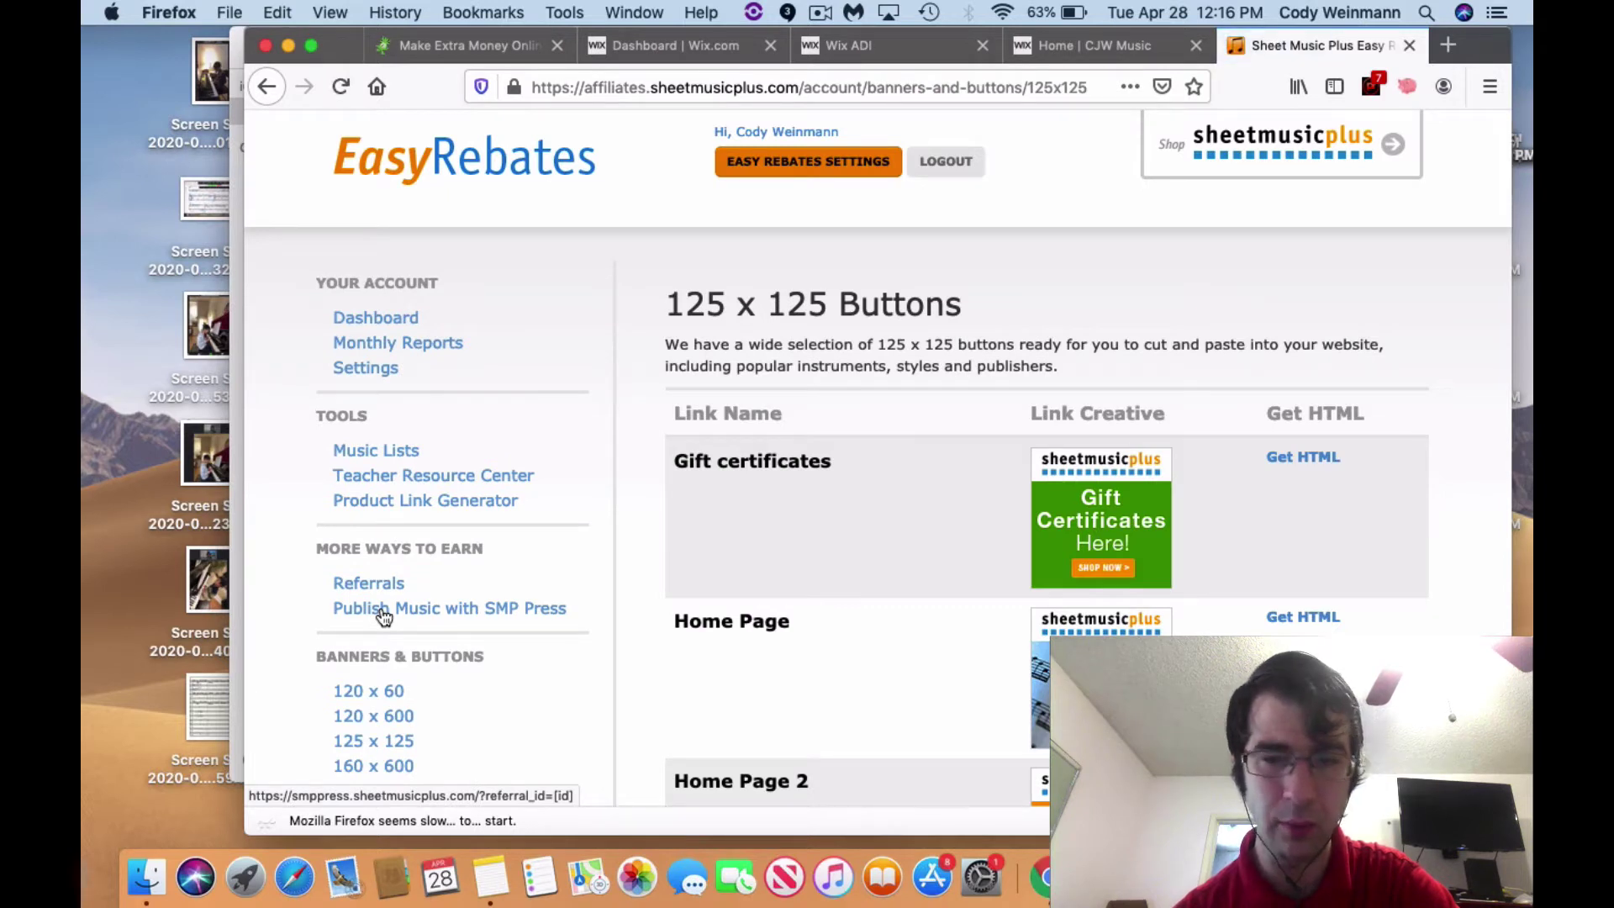
scroll(383, 616, "down", 3)
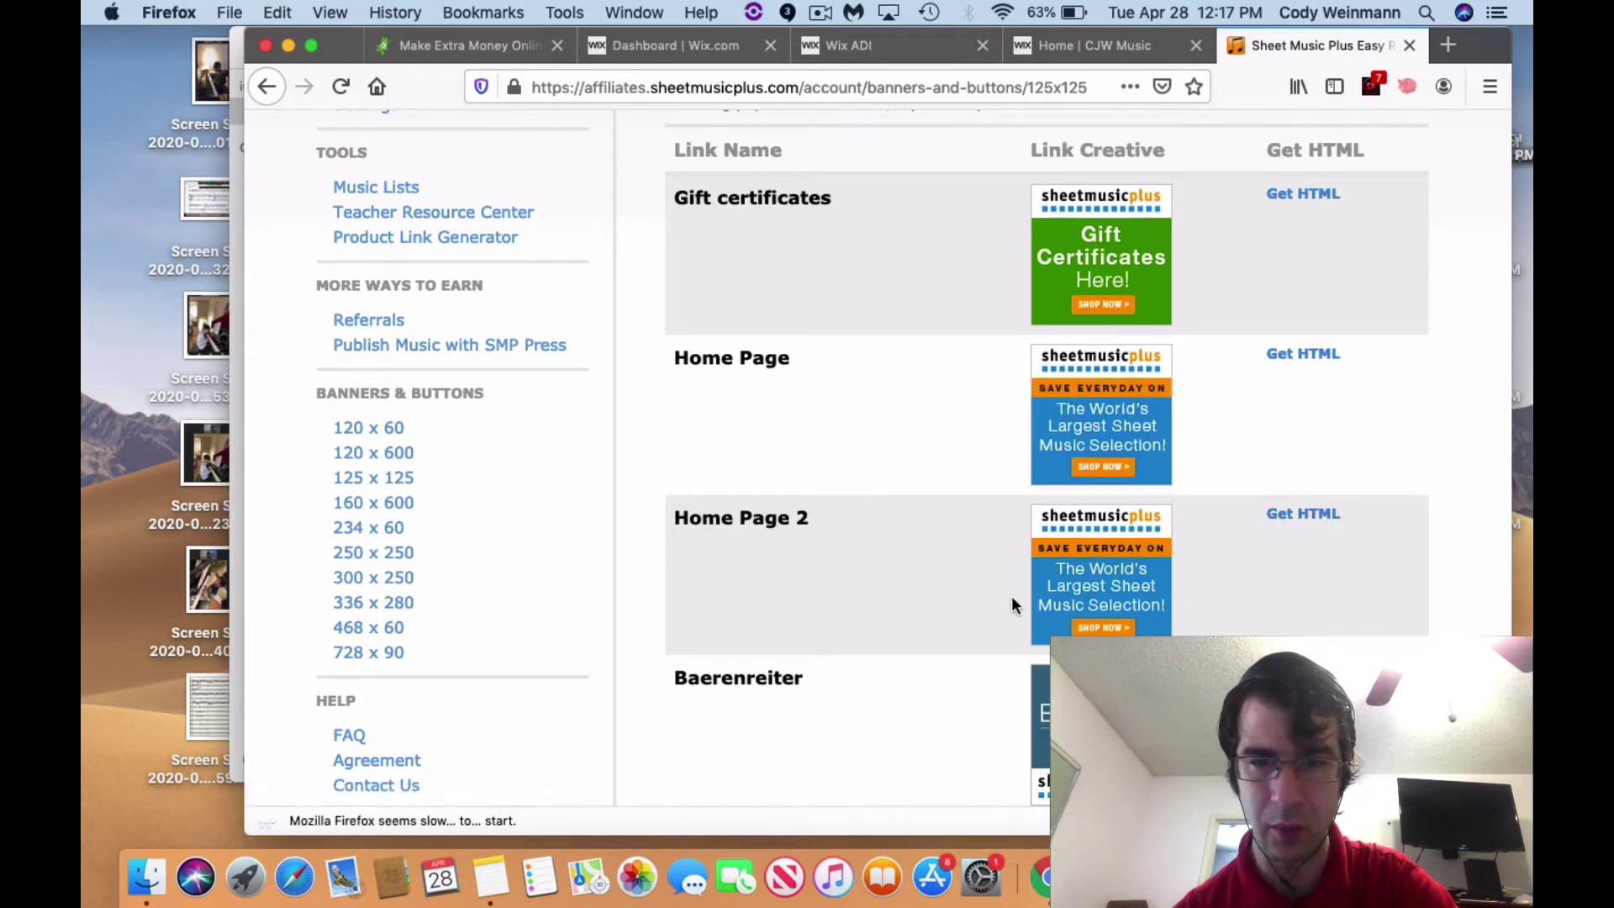
scroll(1012, 602, "down", 10)
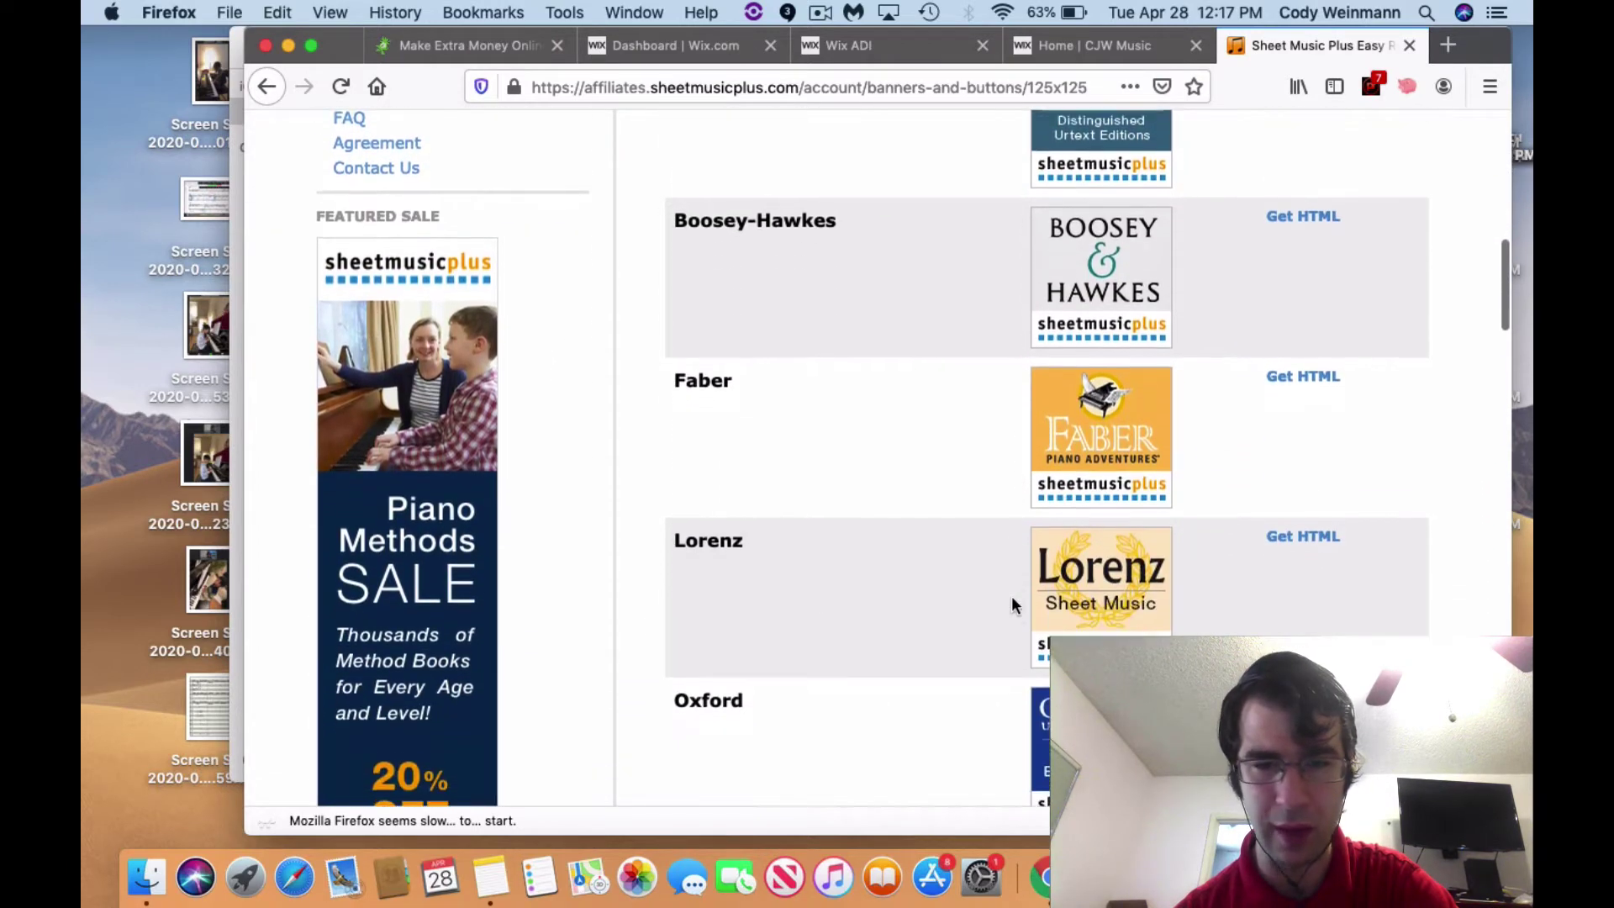
scroll(1013, 603, "down", 7)
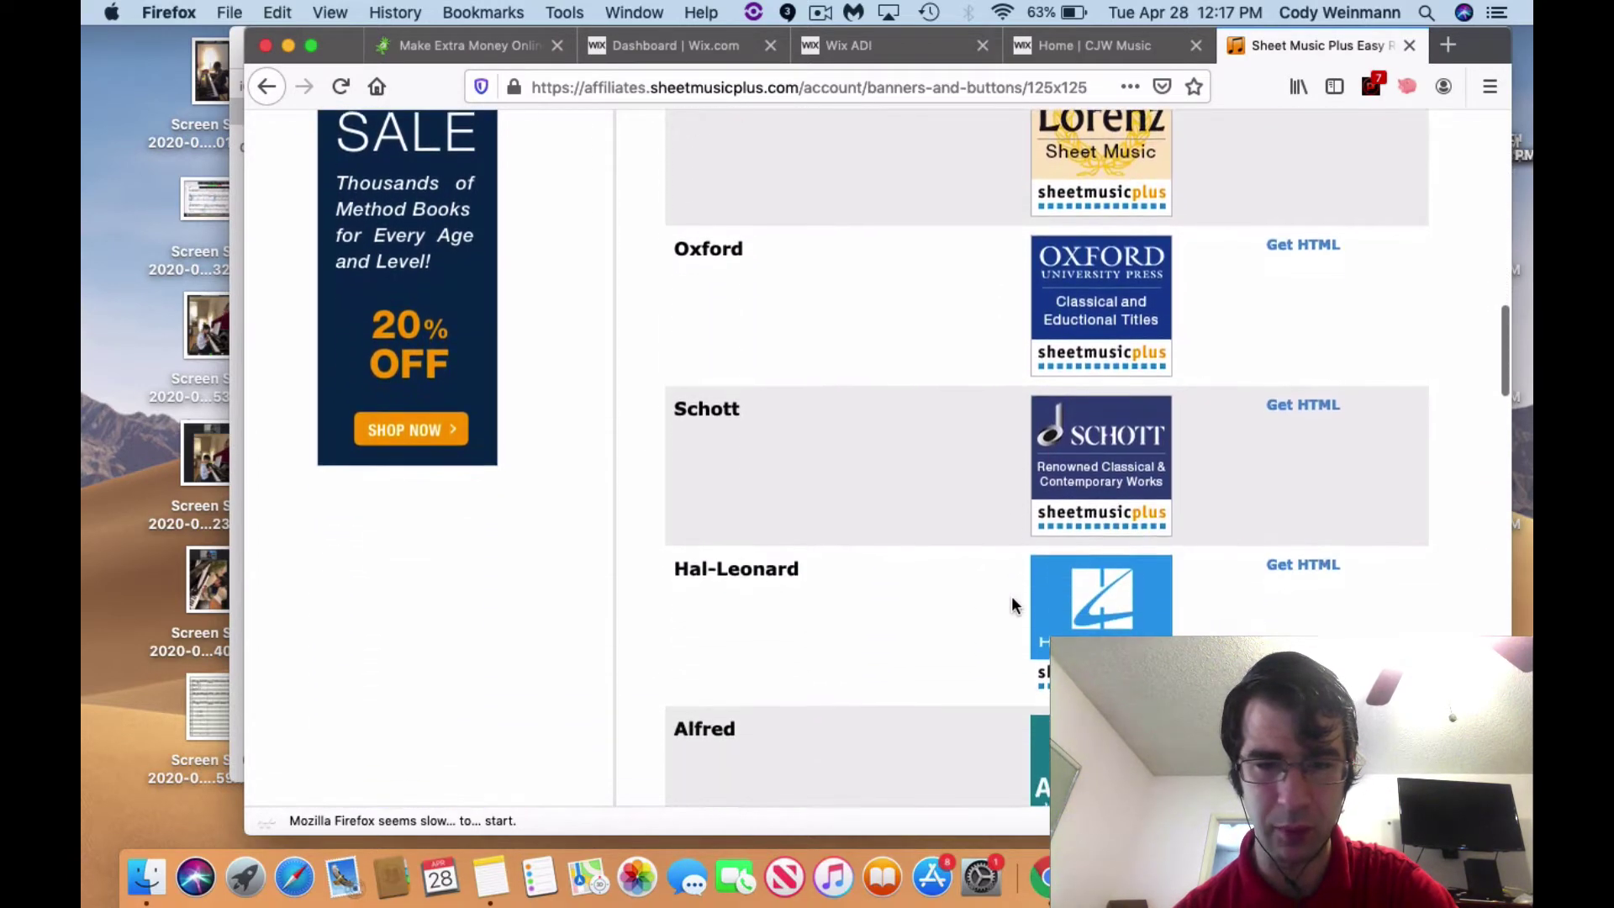
scroll(1012, 603, "down", 5)
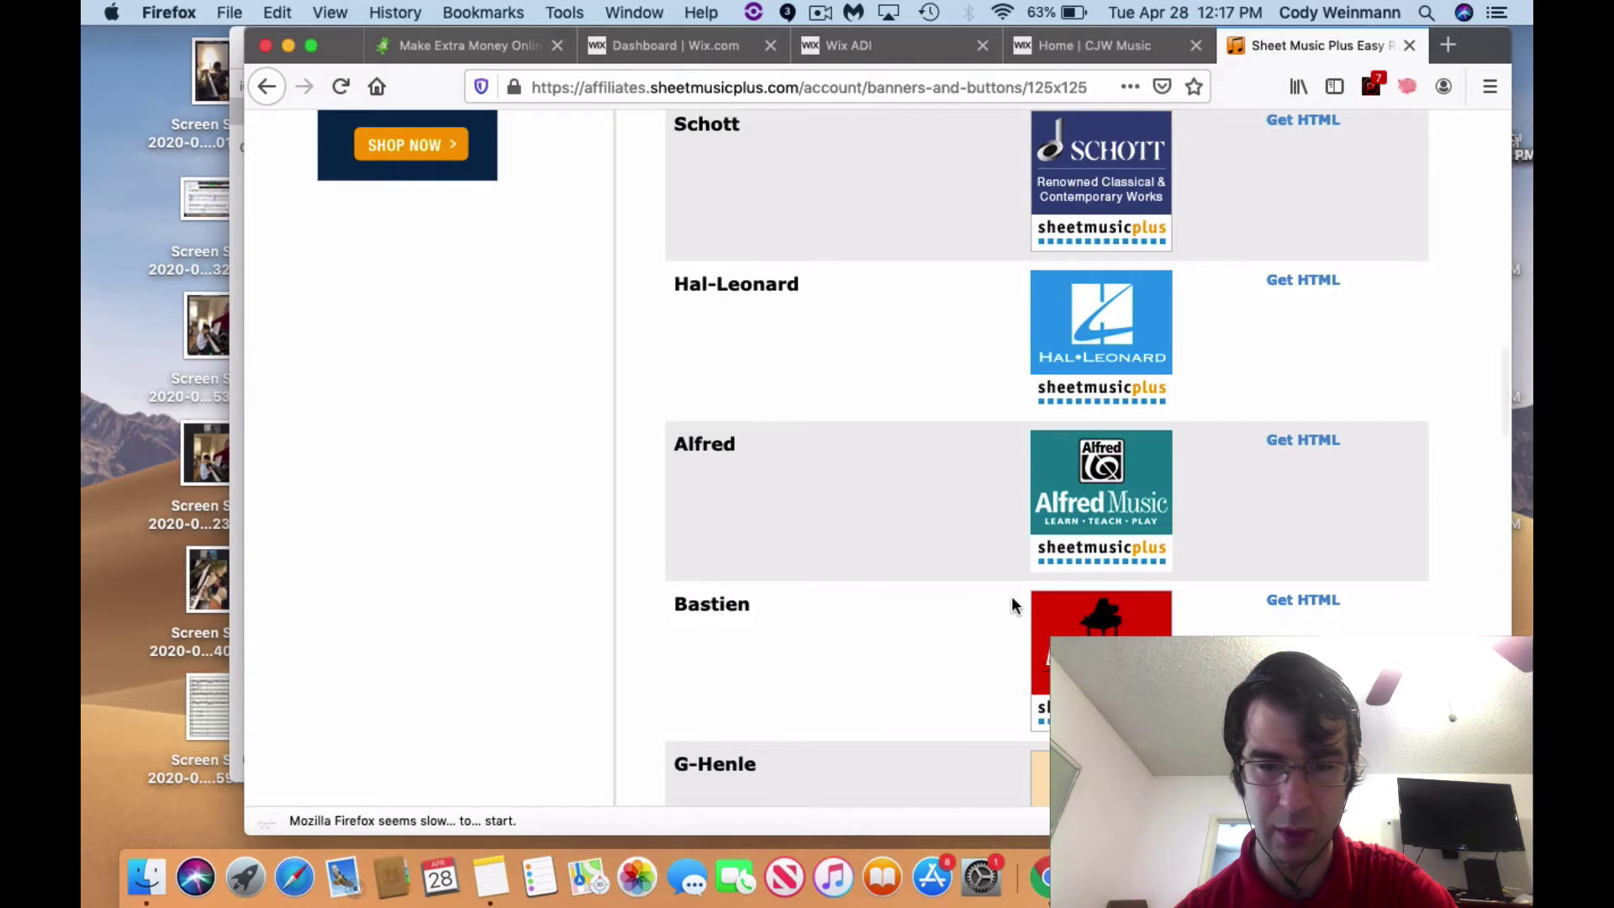
scroll(1013, 603, "down", 2)
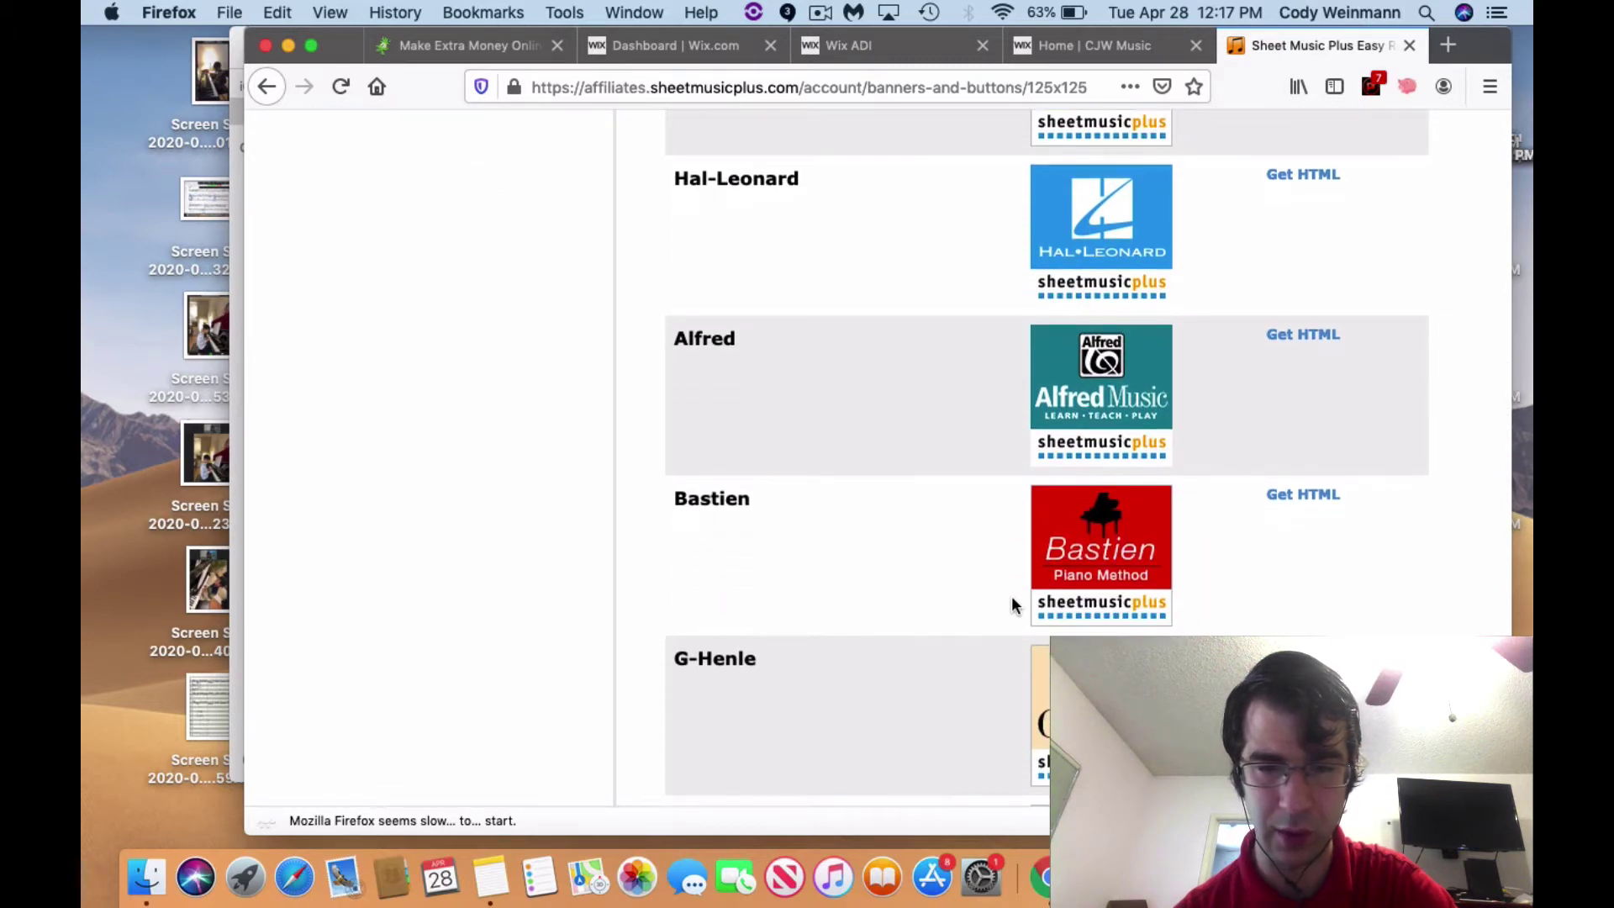
scroll(1012, 604, "up", 18)
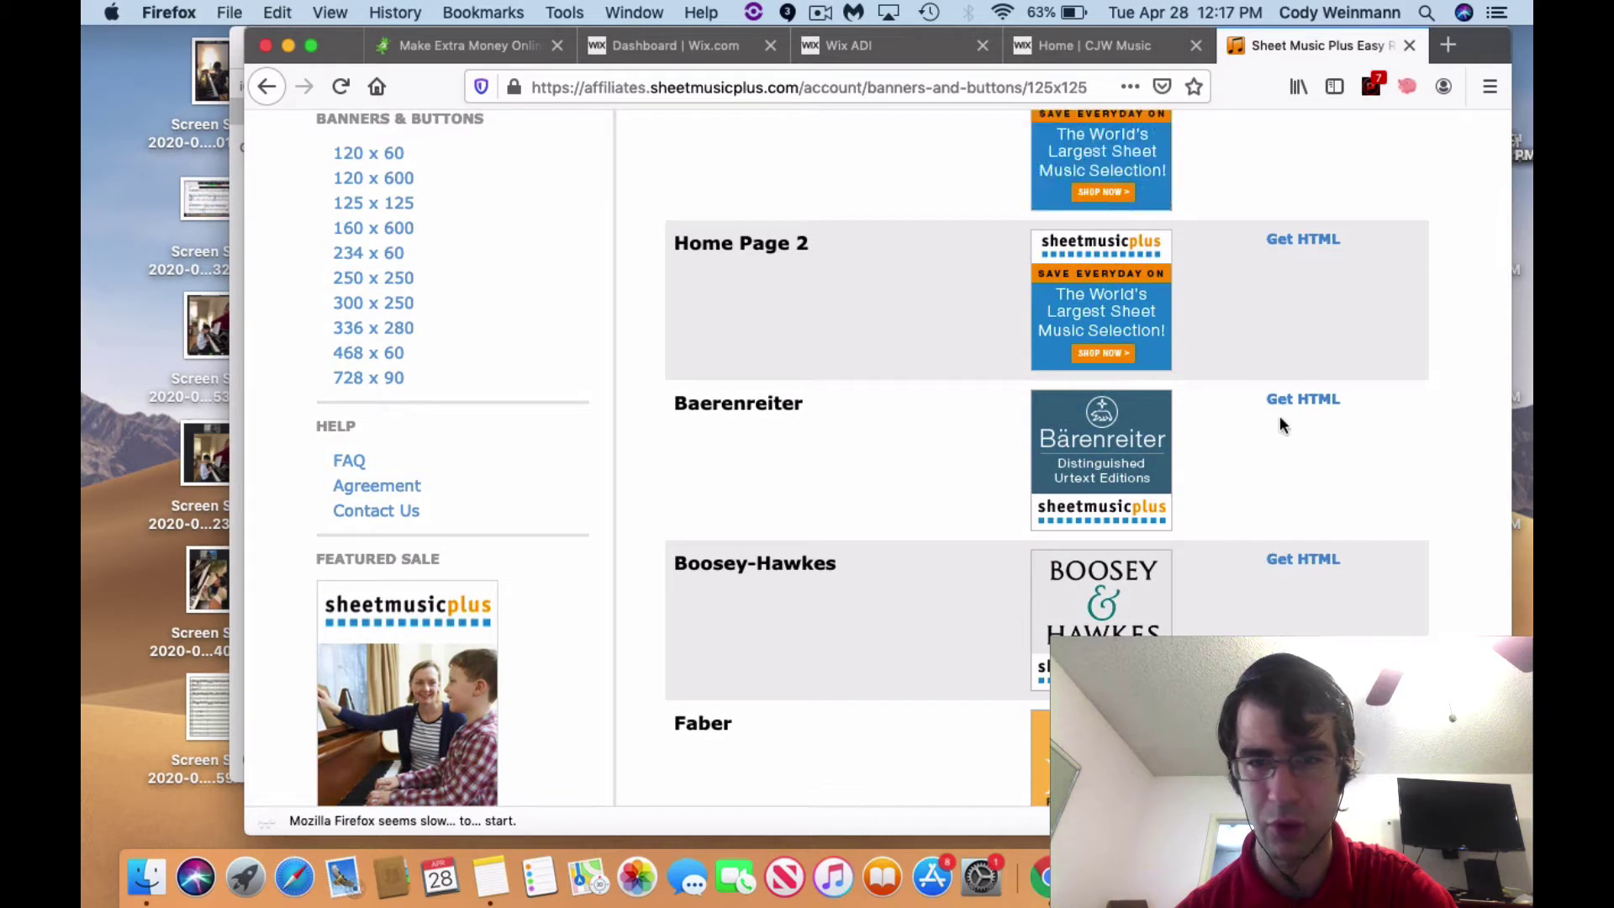
scroll(1309, 336, "up", 4)
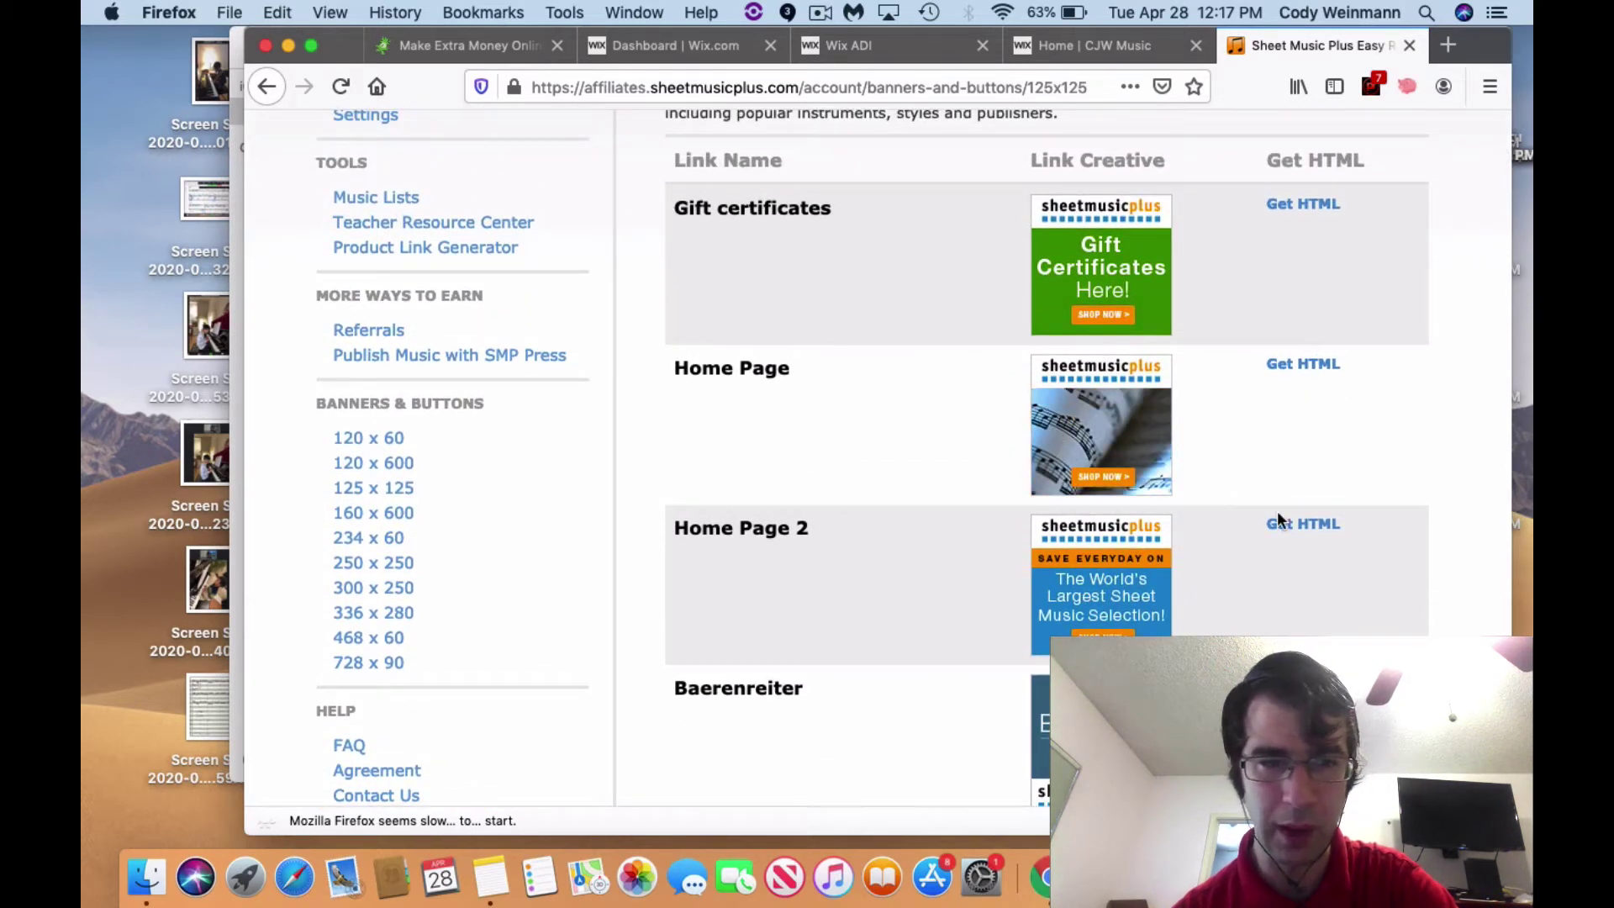
- Copy the complete HTML code of the Home Page 2 button and close its code window
left_click(1317, 536)
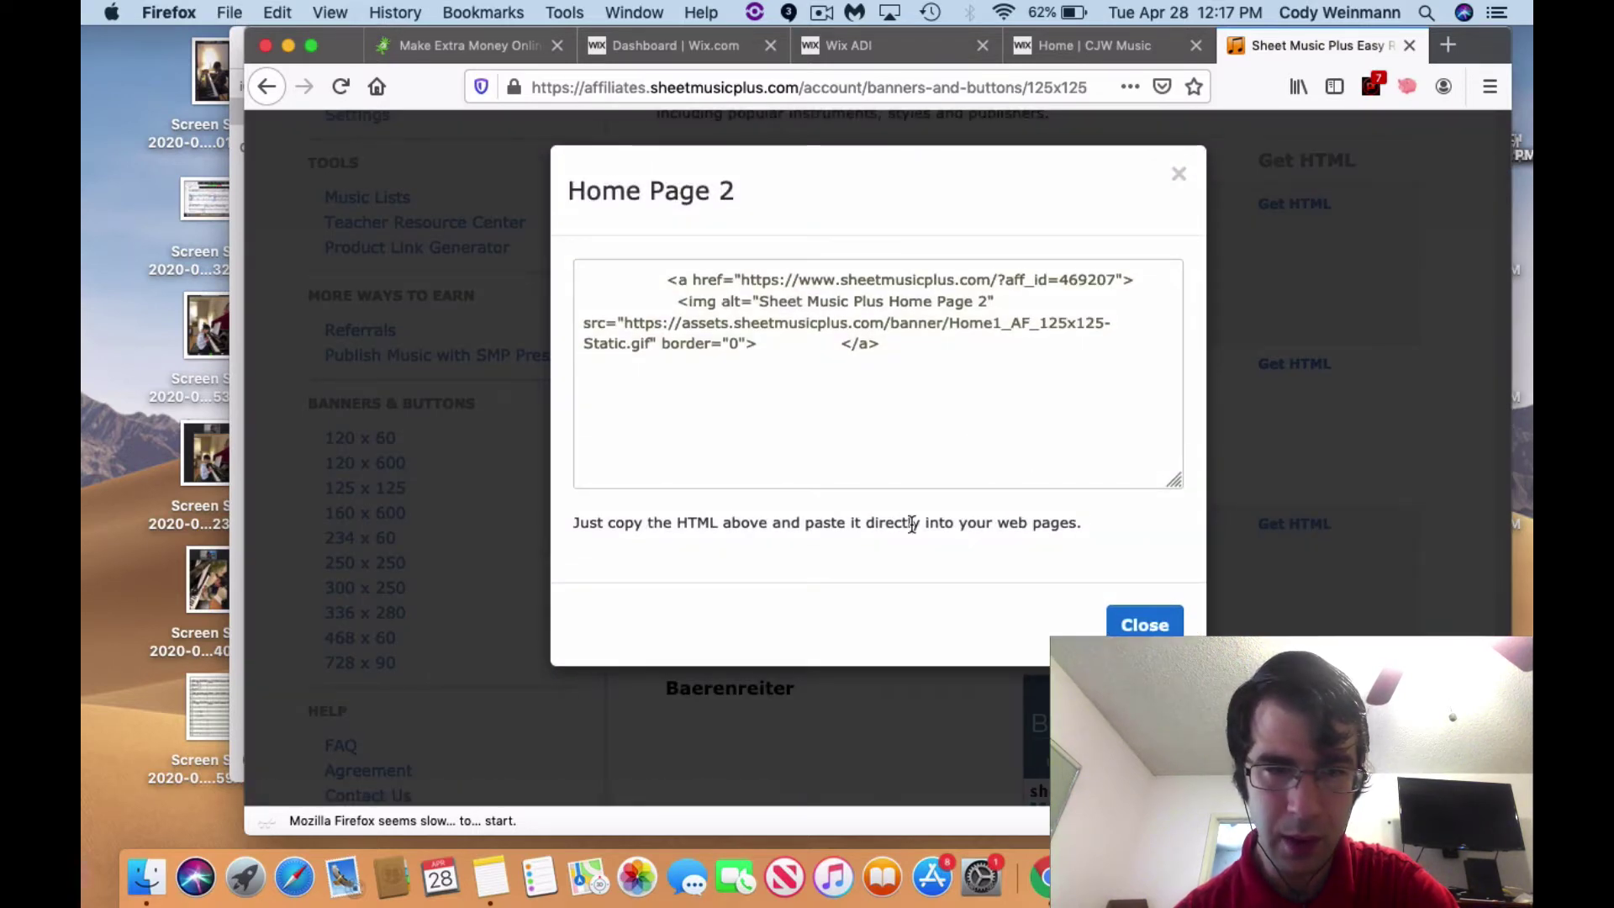
triple_click(920, 336)
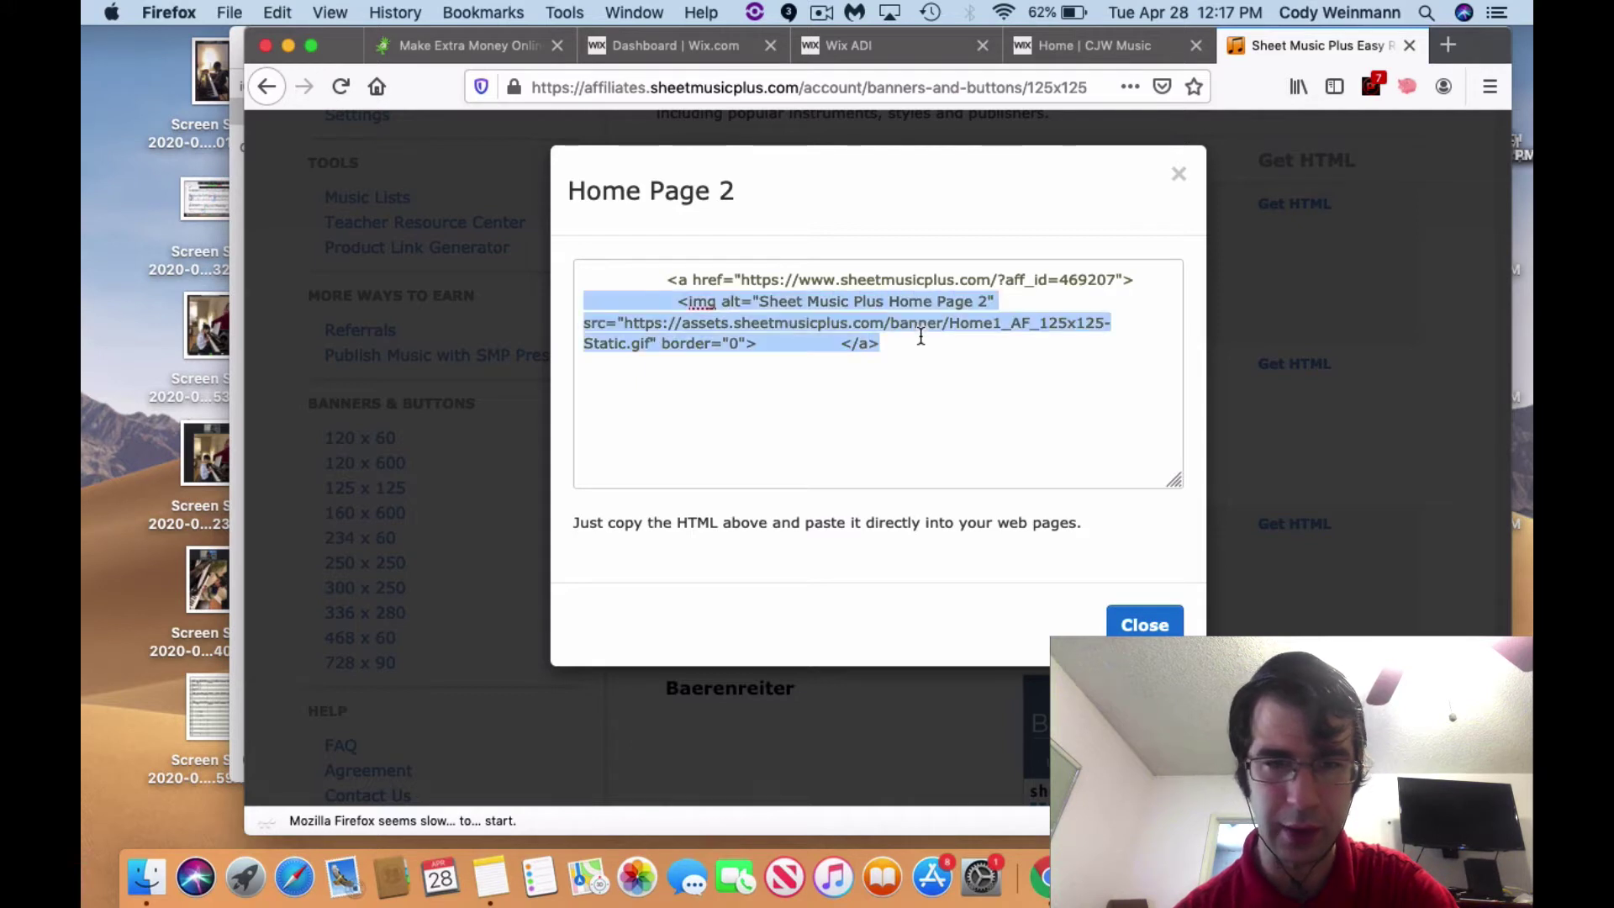
left_click(658, 276)
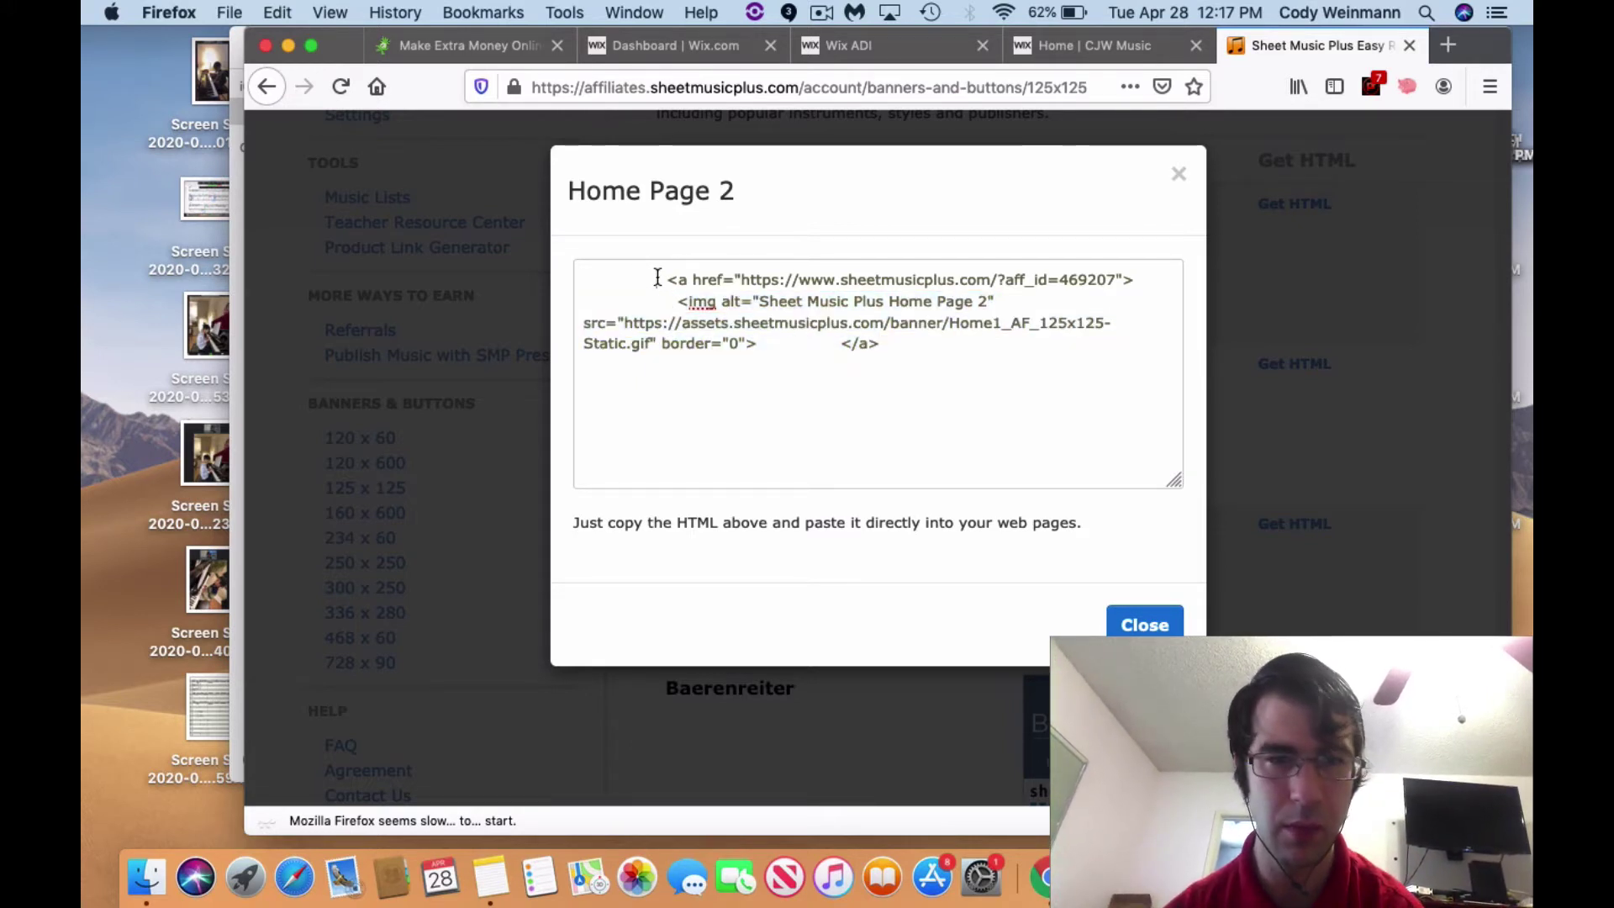
left_click(902, 345, "shift")
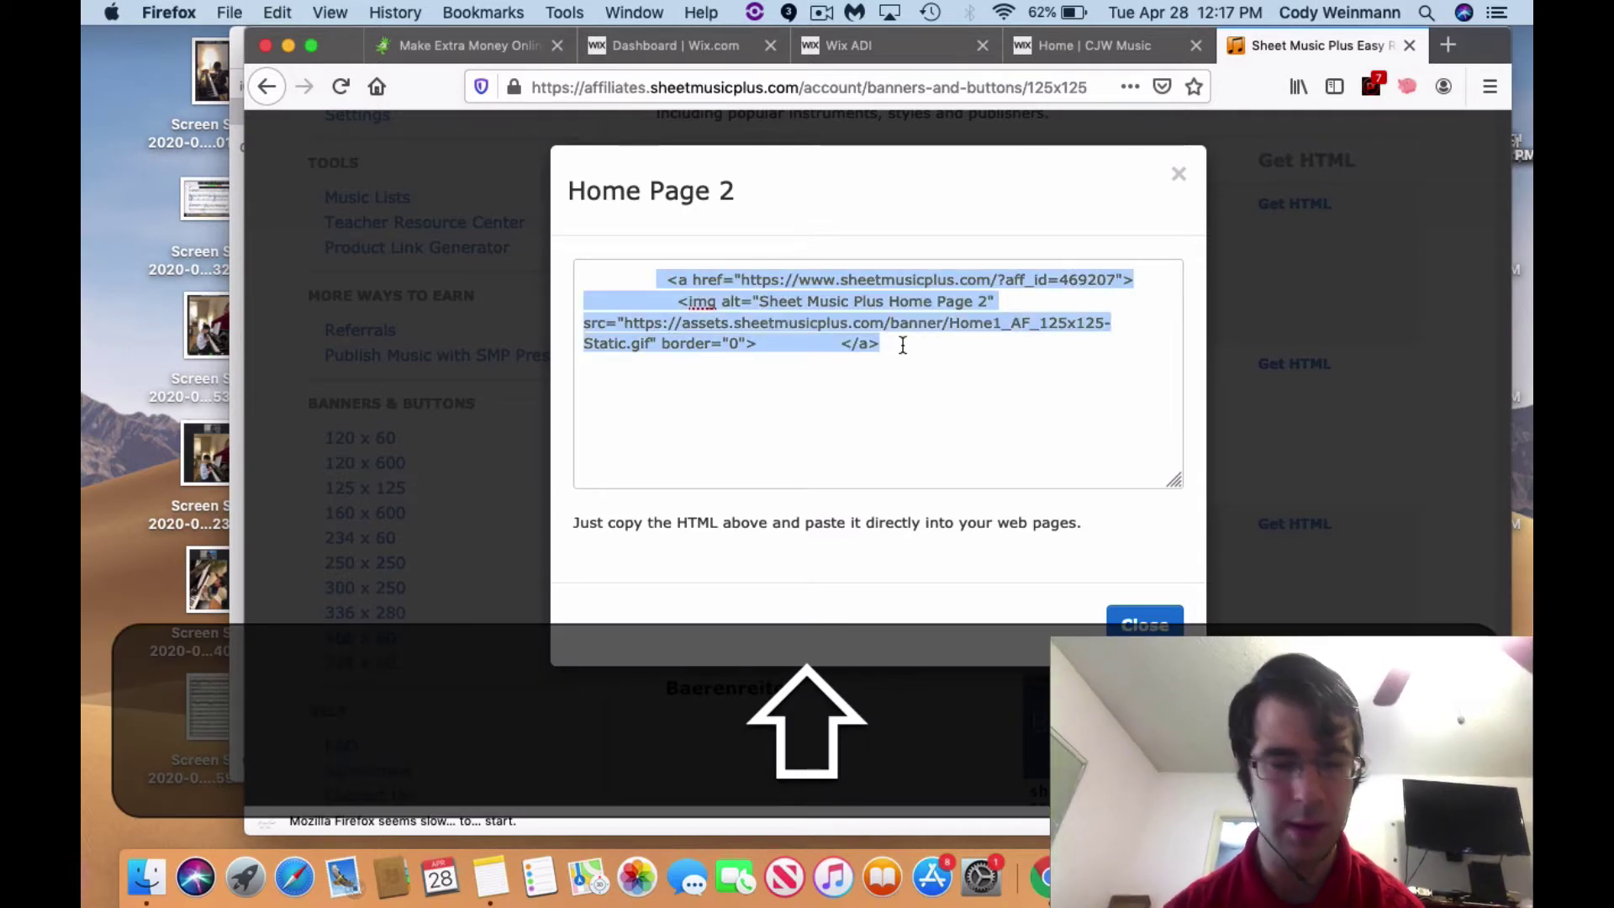
key("super+c")
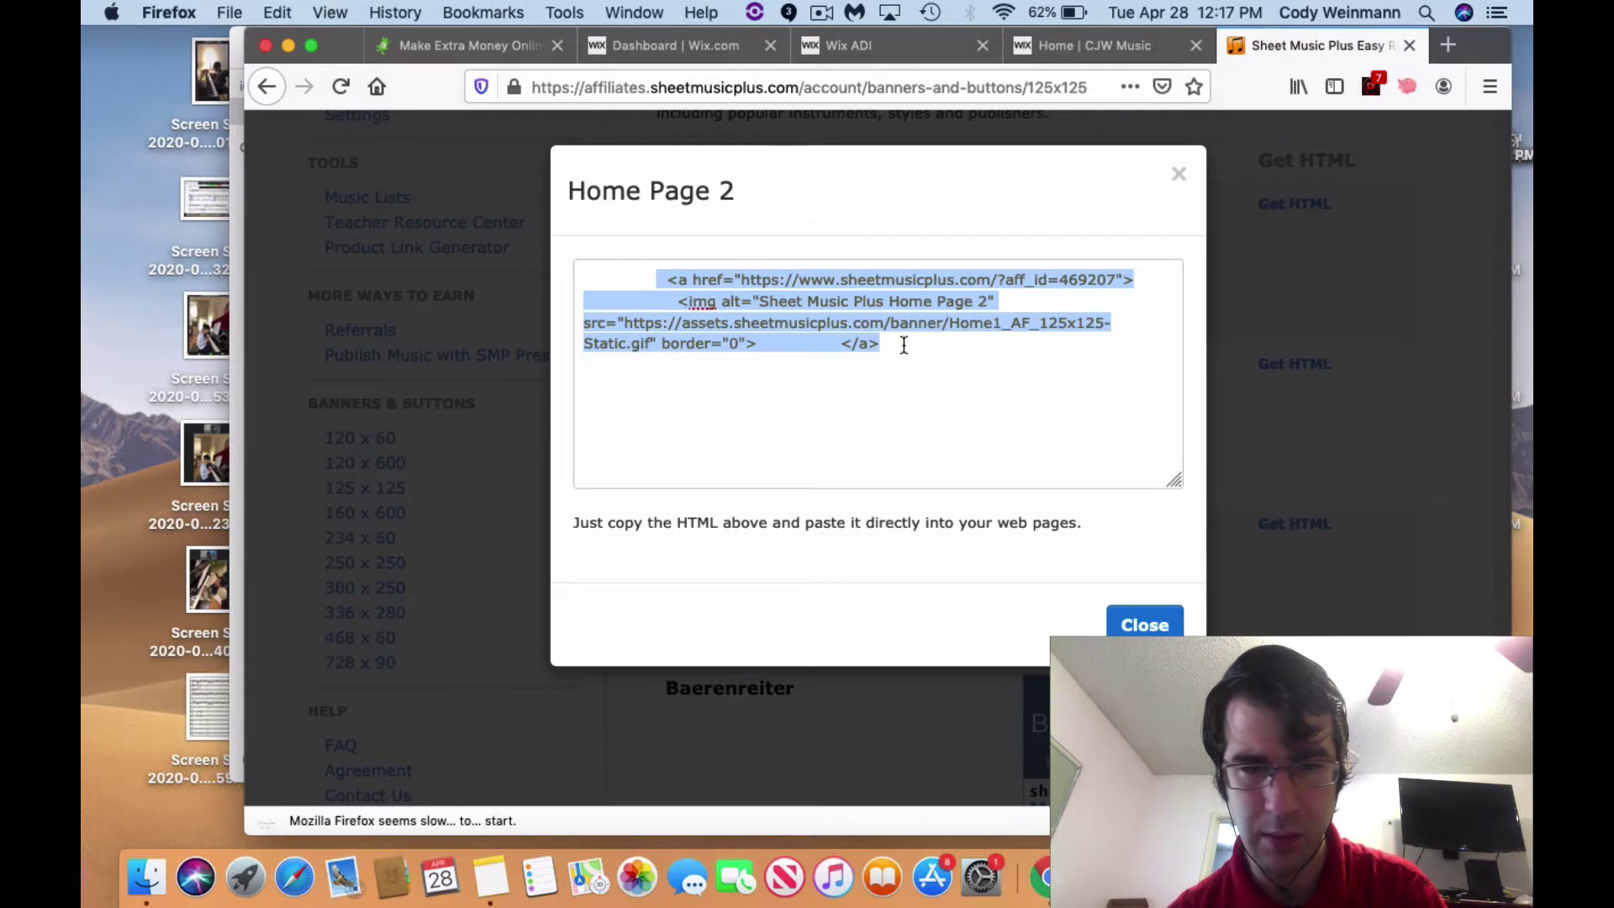
left_click(1143, 624)
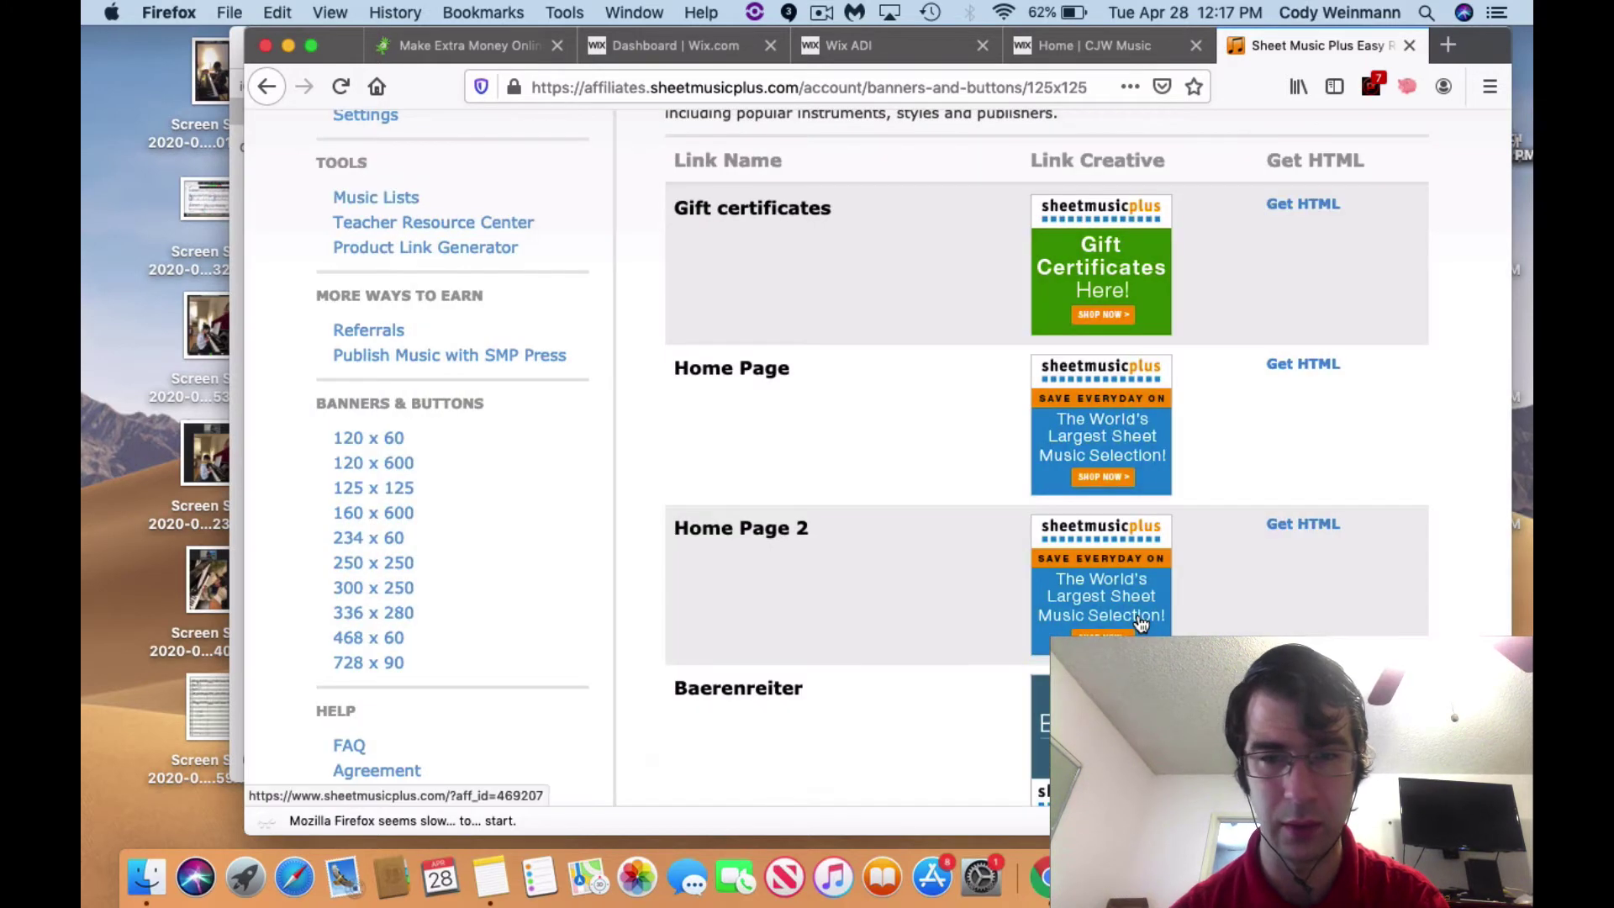
- Switch to the Wix dashboard and open the CJW Music site for editing
left_click(1097, 38)
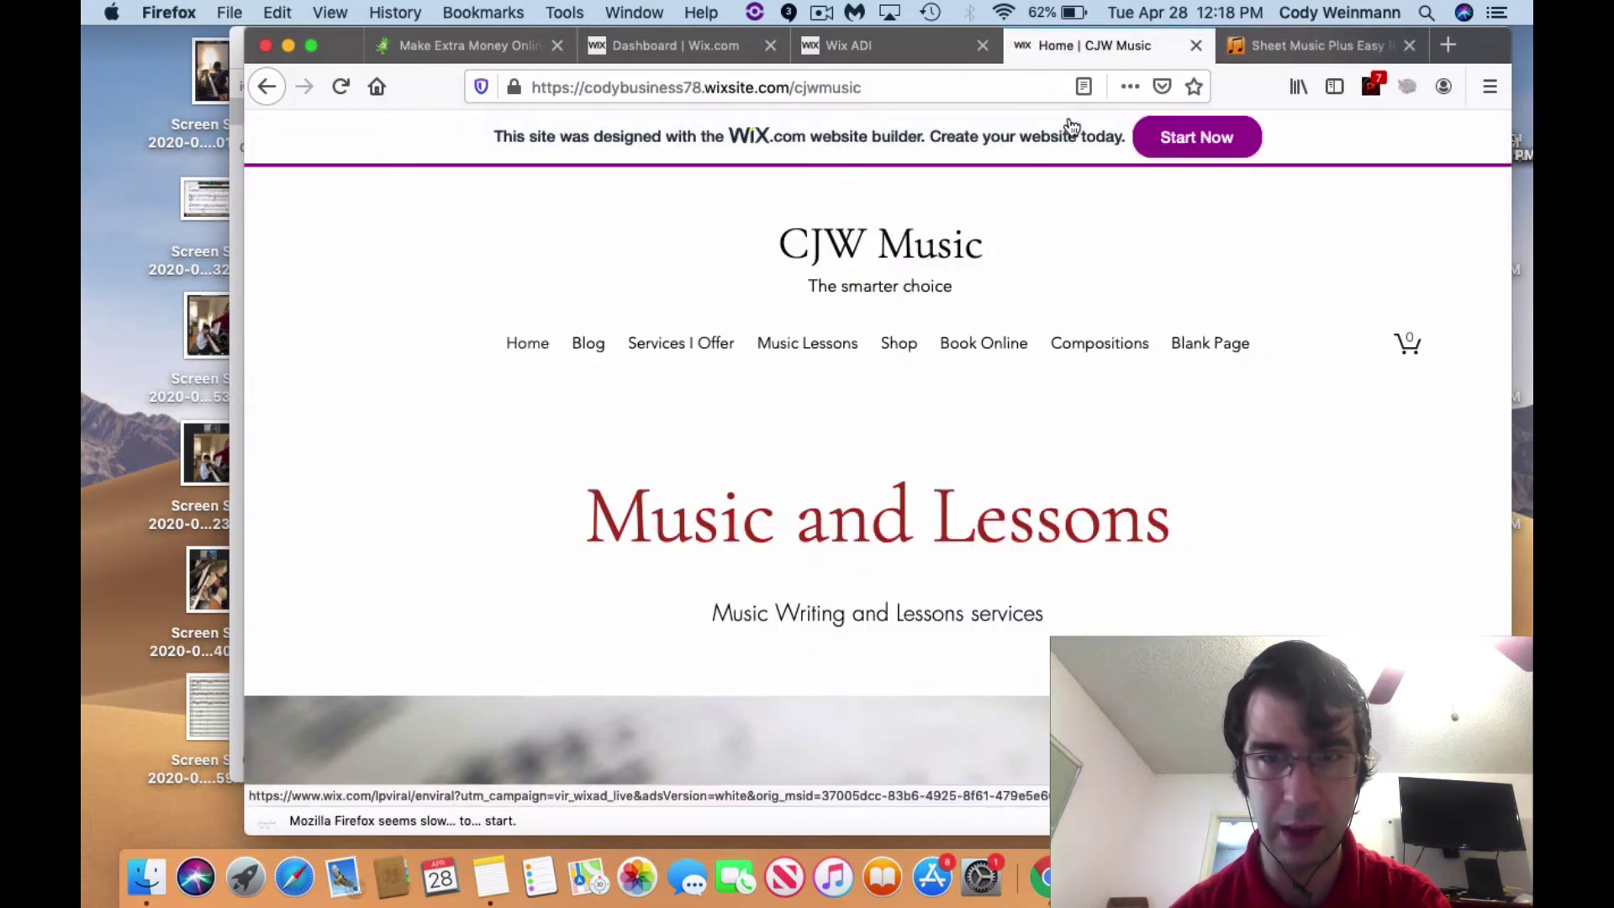
left_click(898, 43)
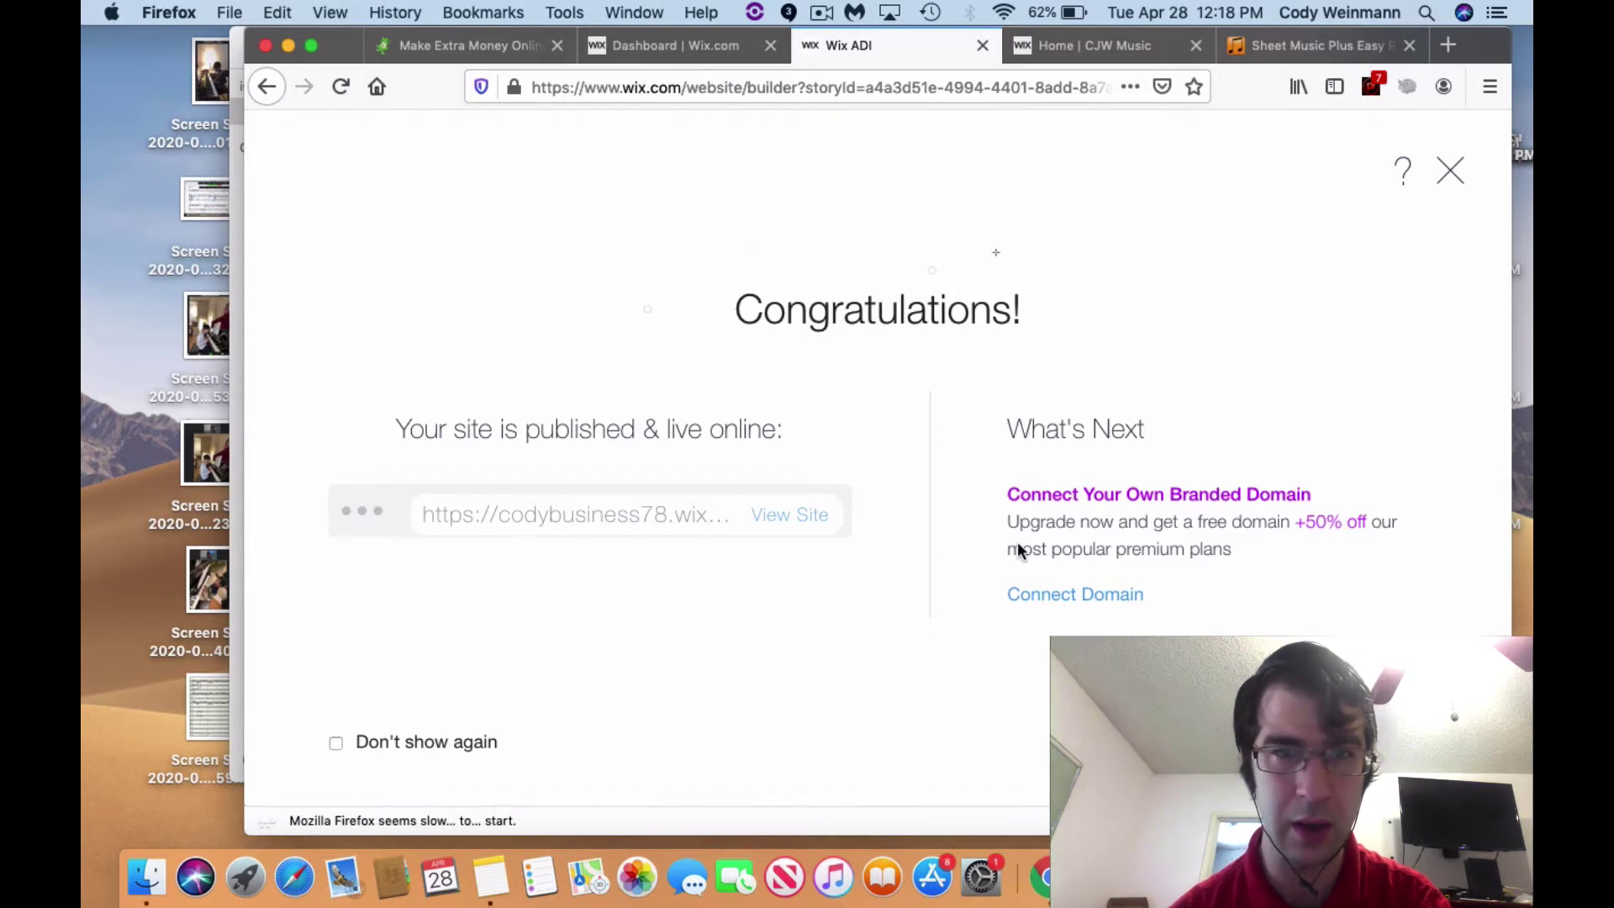
left_click(692, 34)
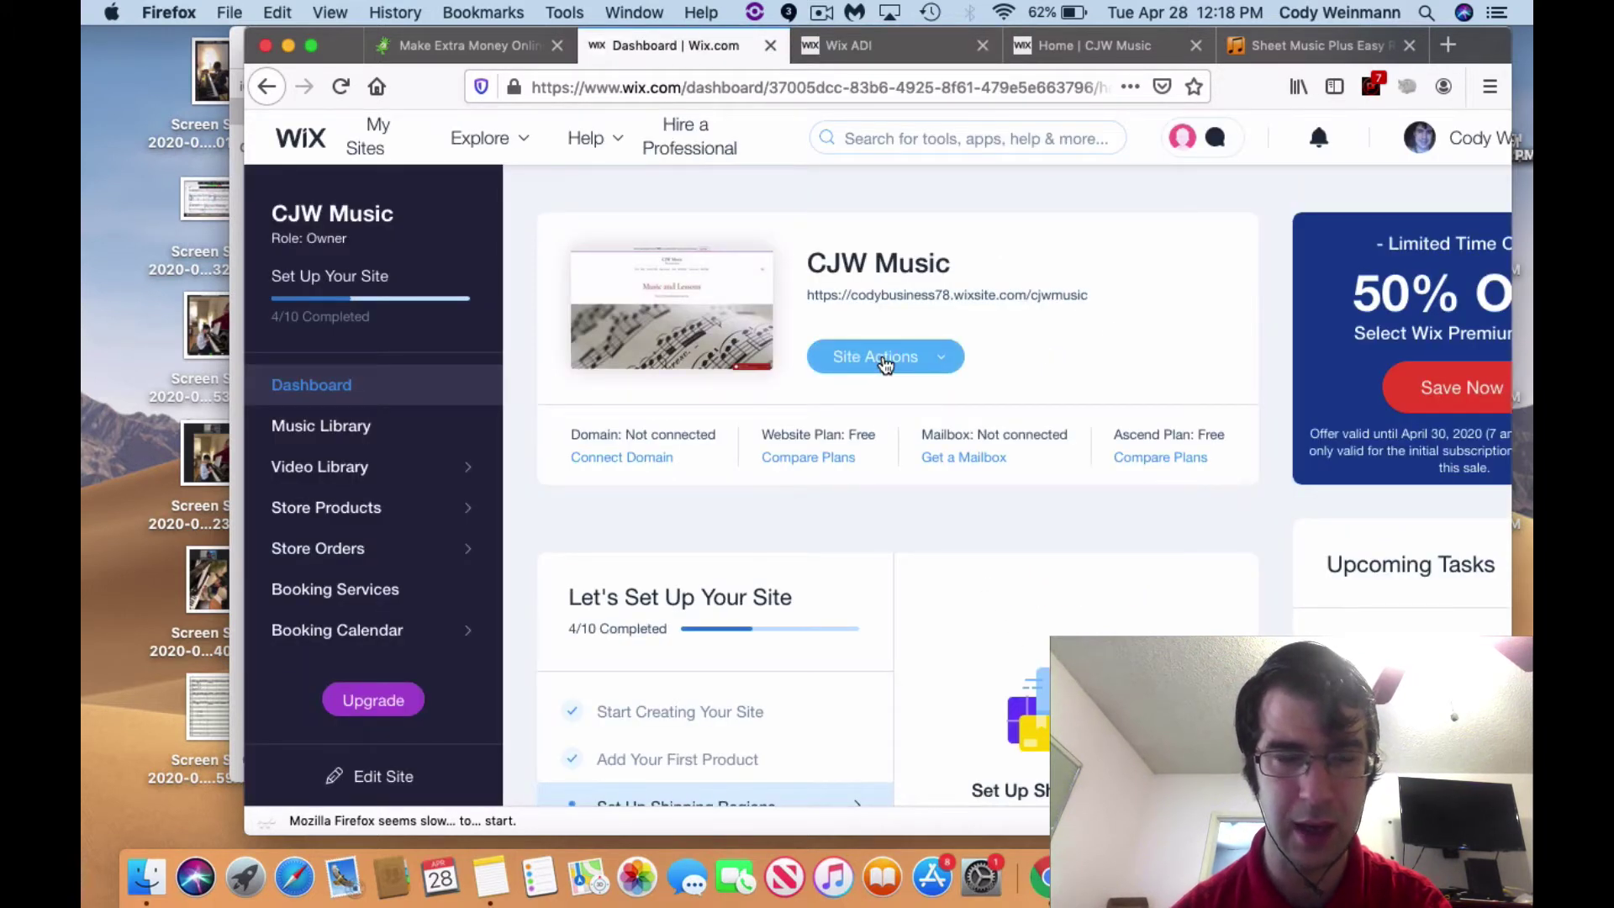
left_click(884, 360)
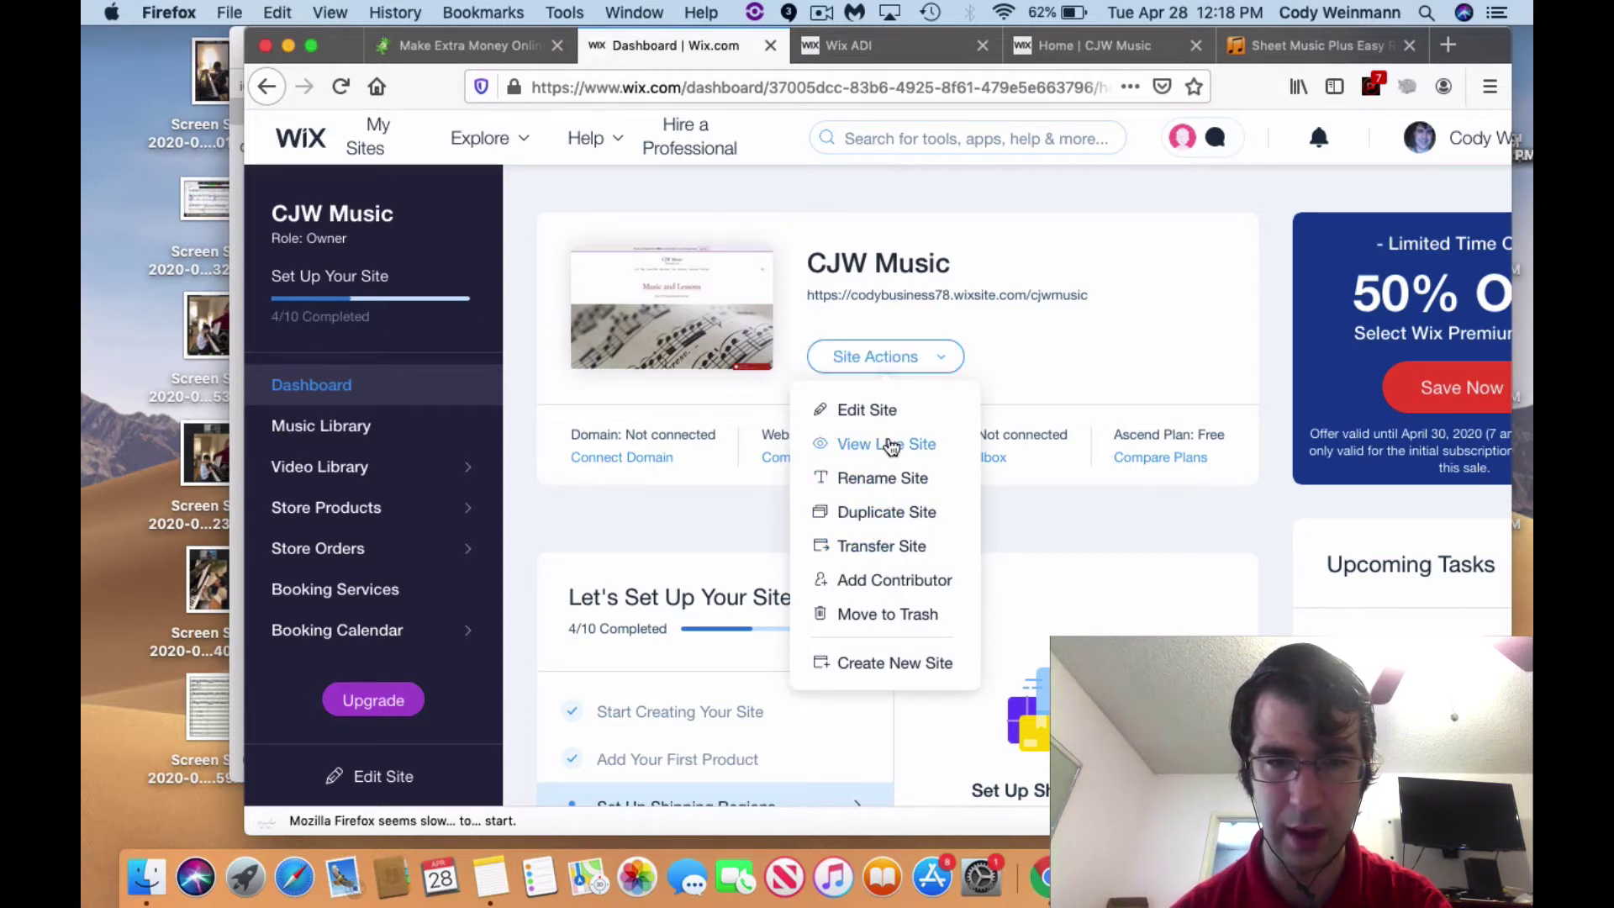
left_click(876, 411)
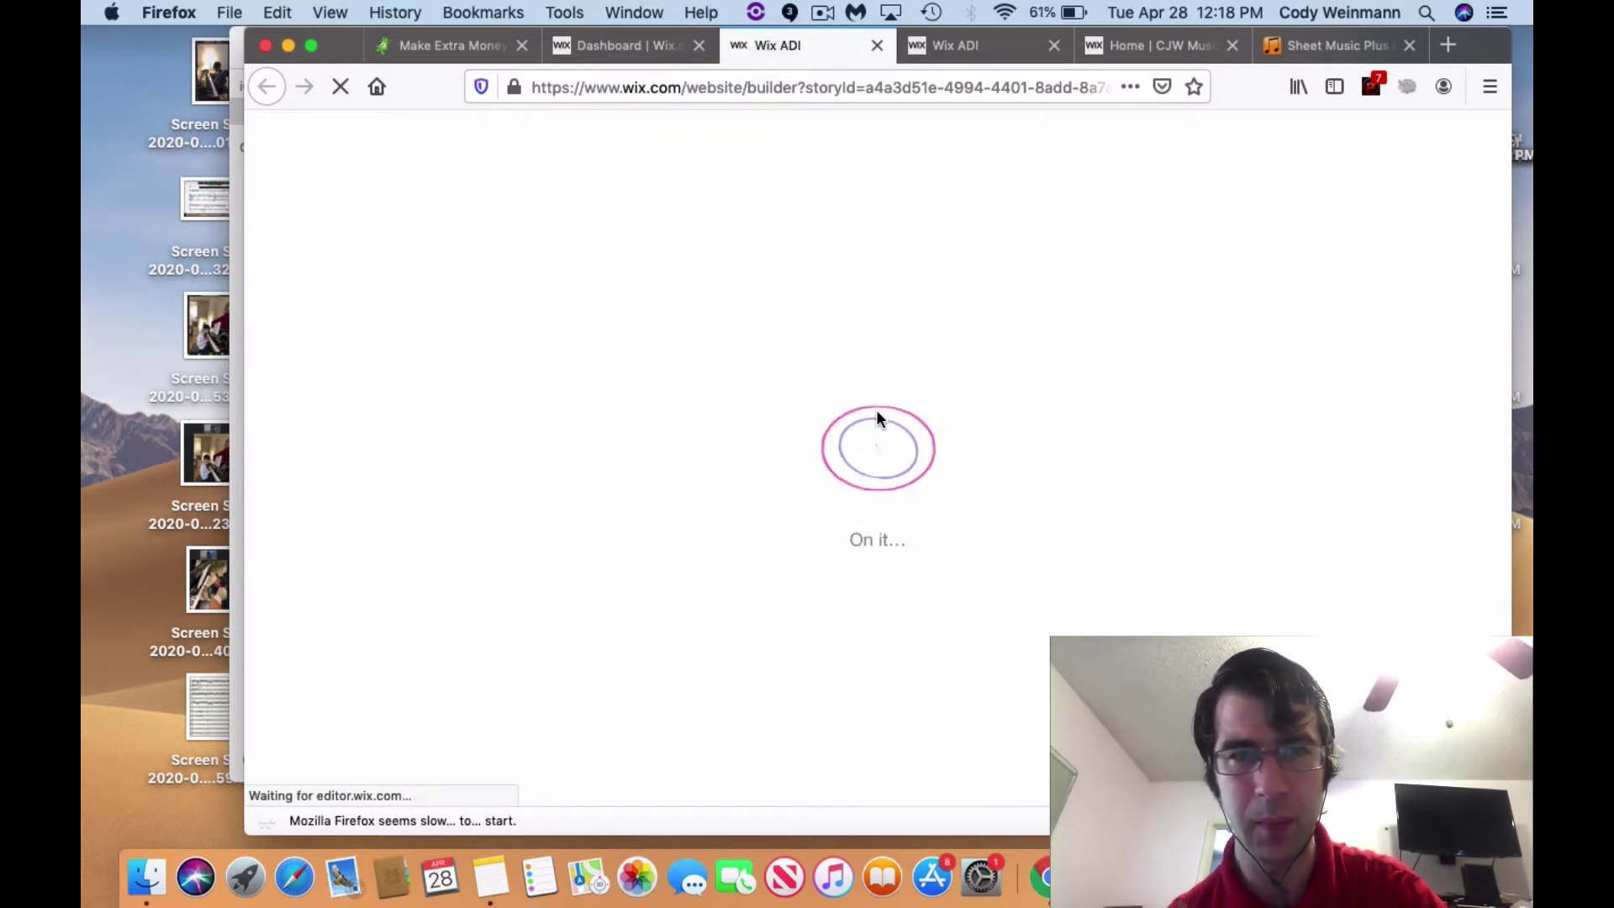
- Load bandcamp.com in a new browser tab
left_click(1448, 47)
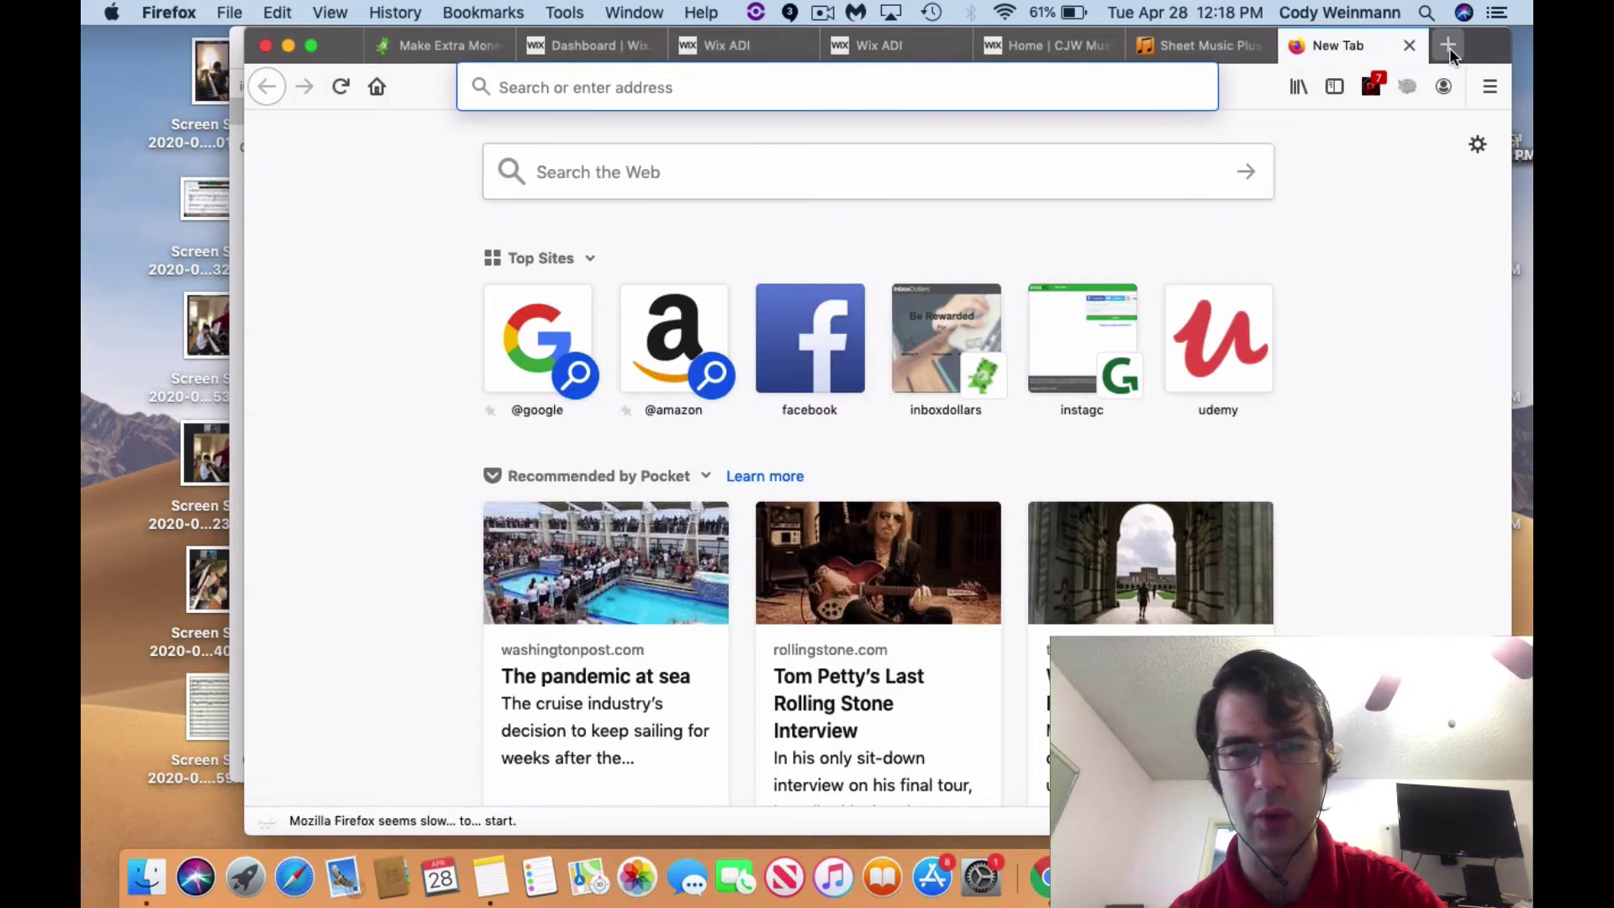
type("ba")
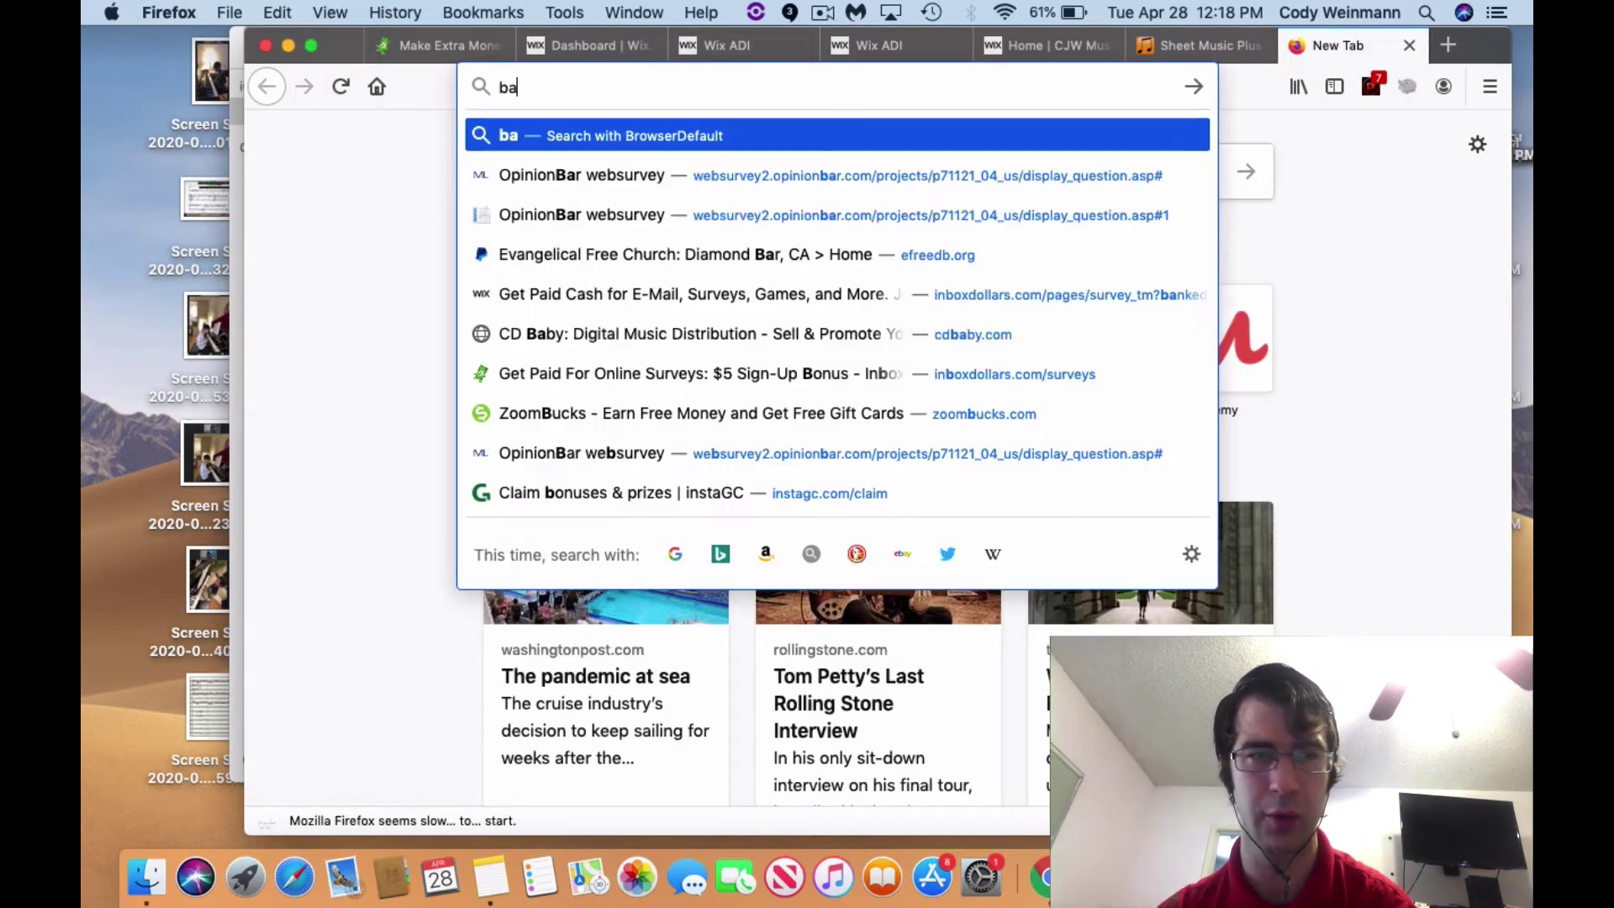
type("ndcamp.com")
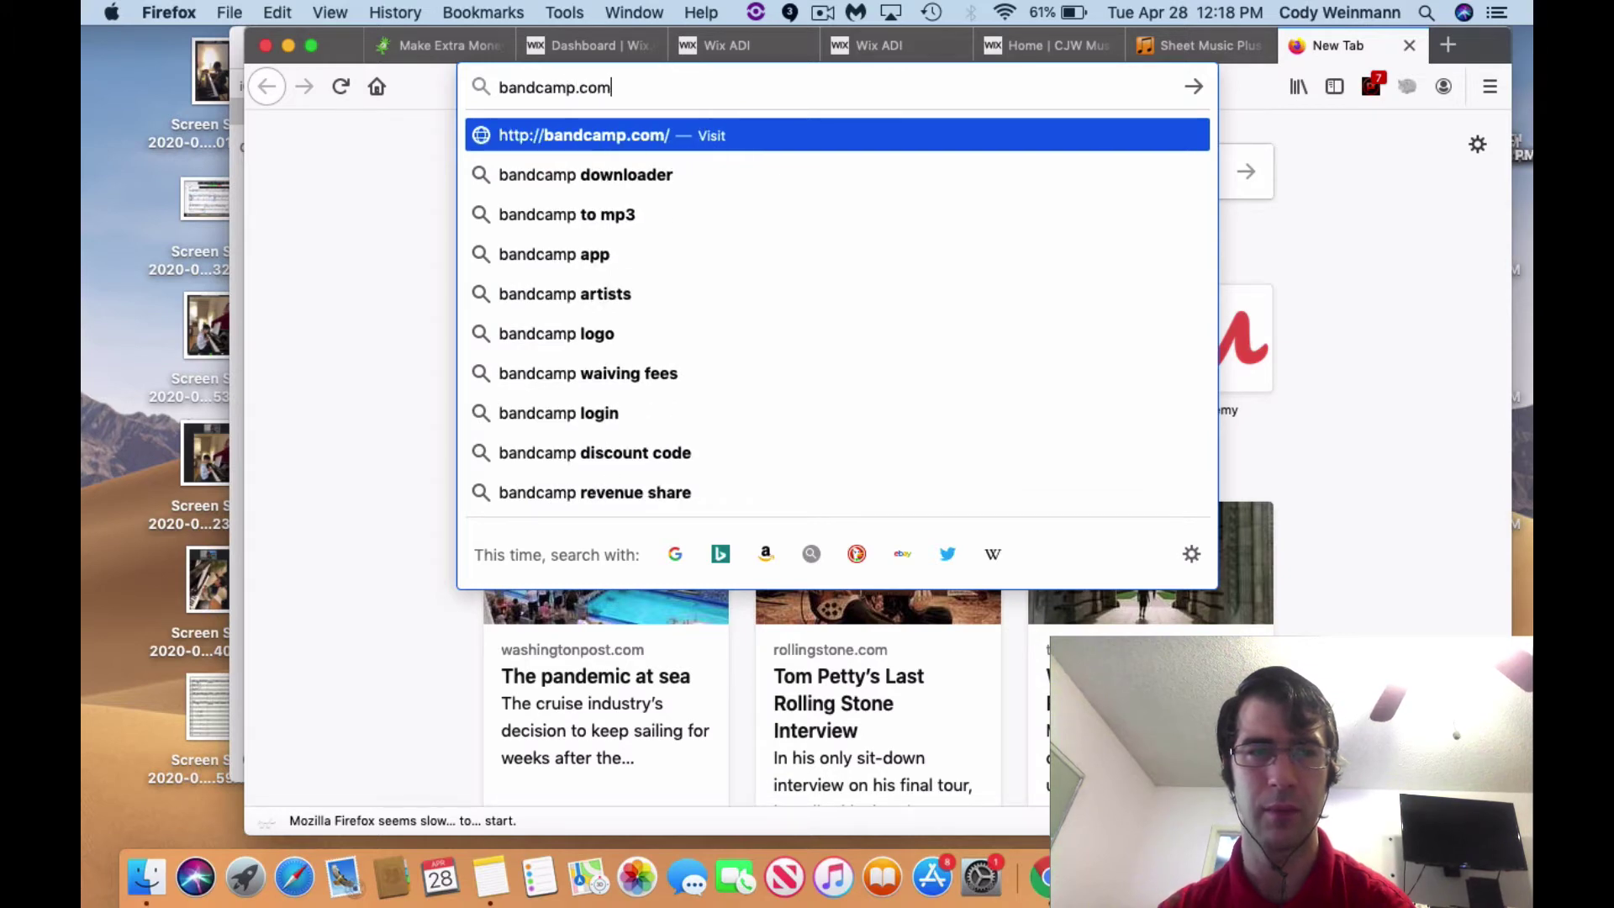
key("Return")
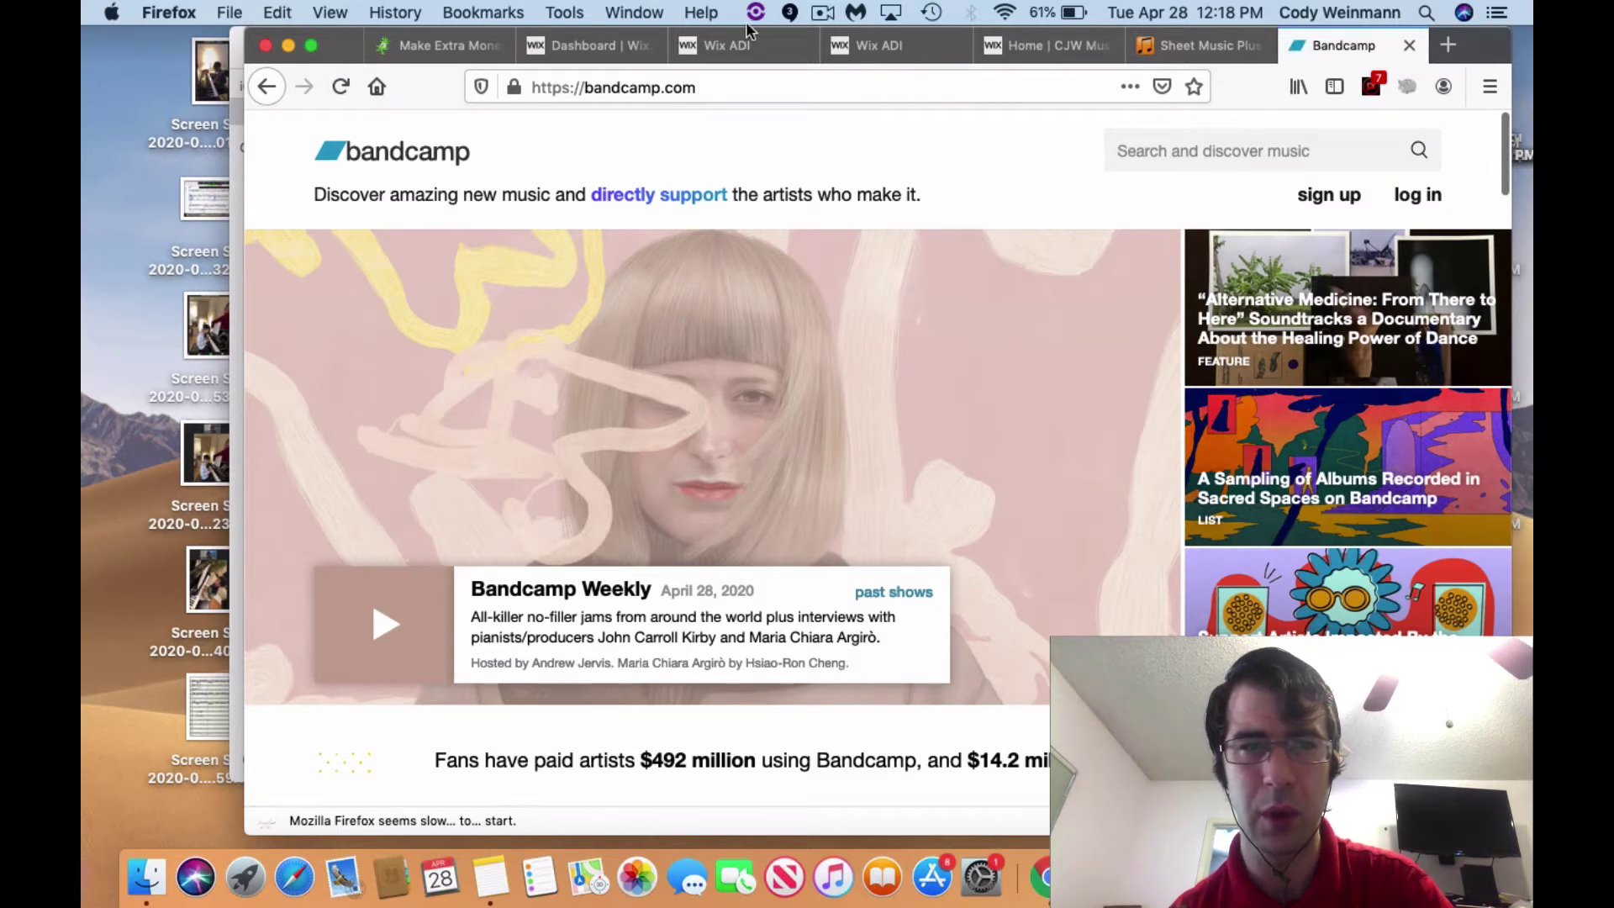
- Return to the newly opened Wix site editor and examine the Home page from the shop products down to the biography text
left_click(744, 49)
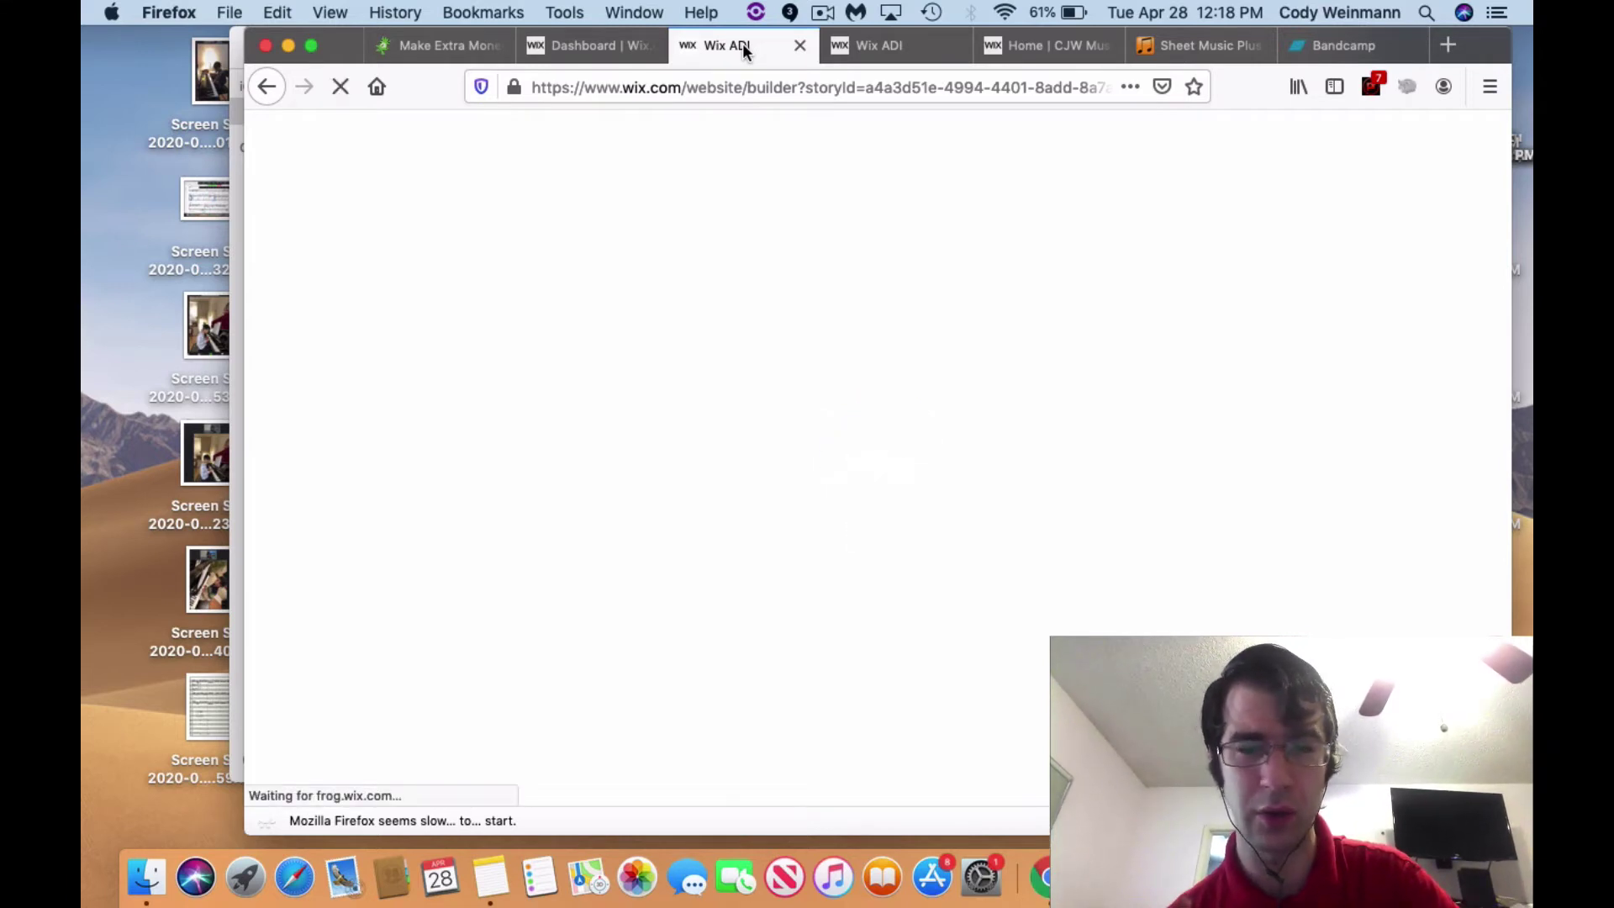
scroll(716, 340, "down", 2)
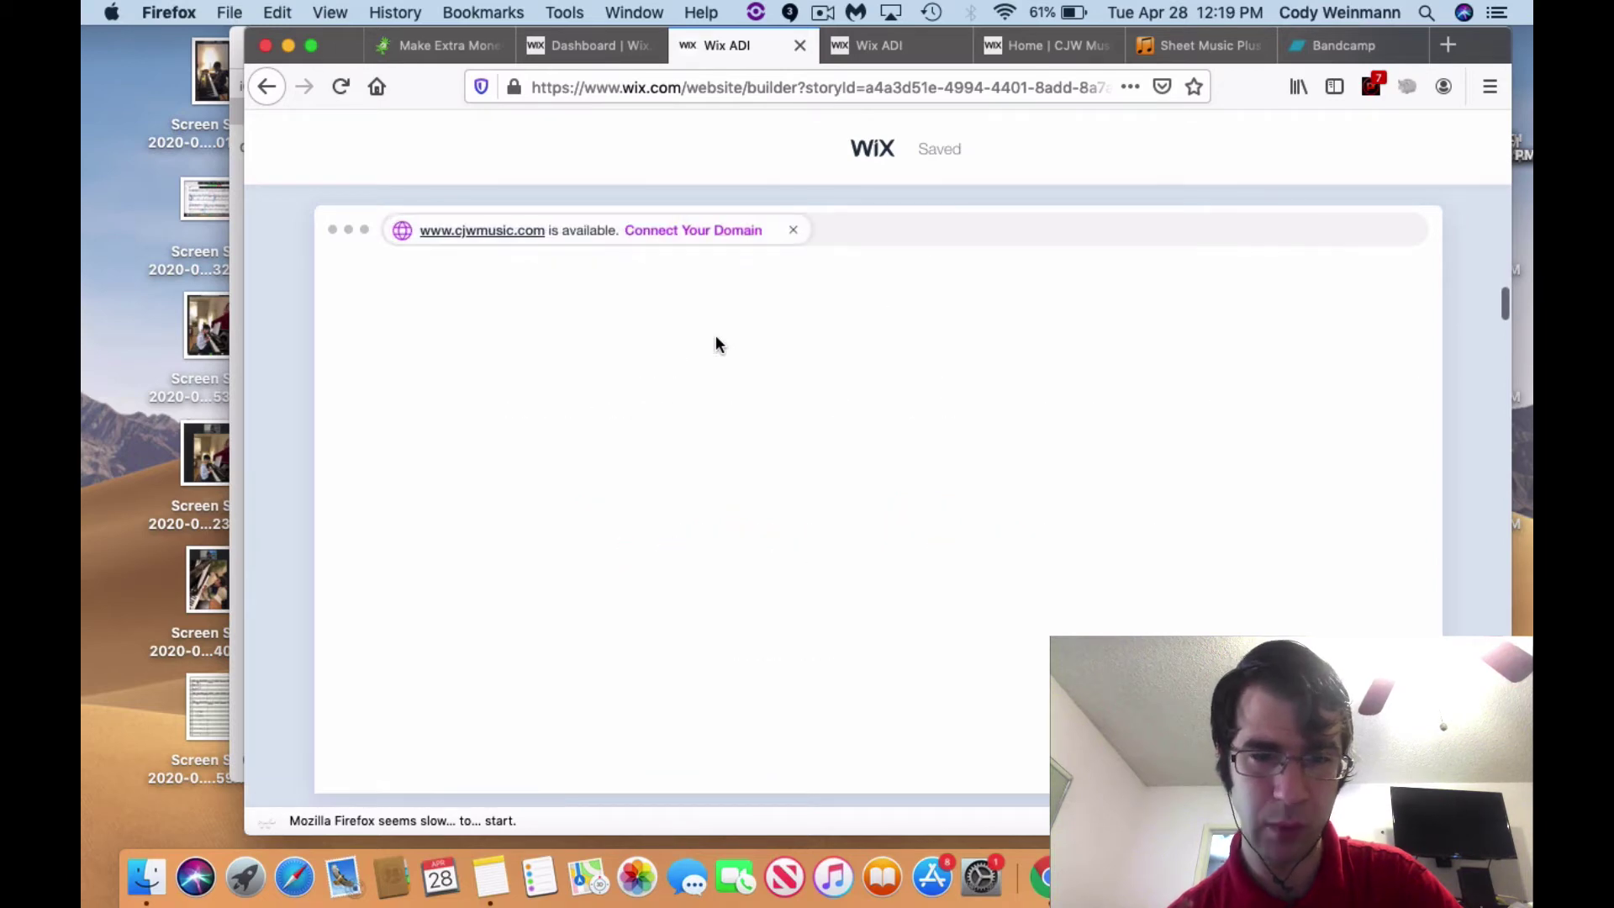
scroll(716, 343, "down", 3)
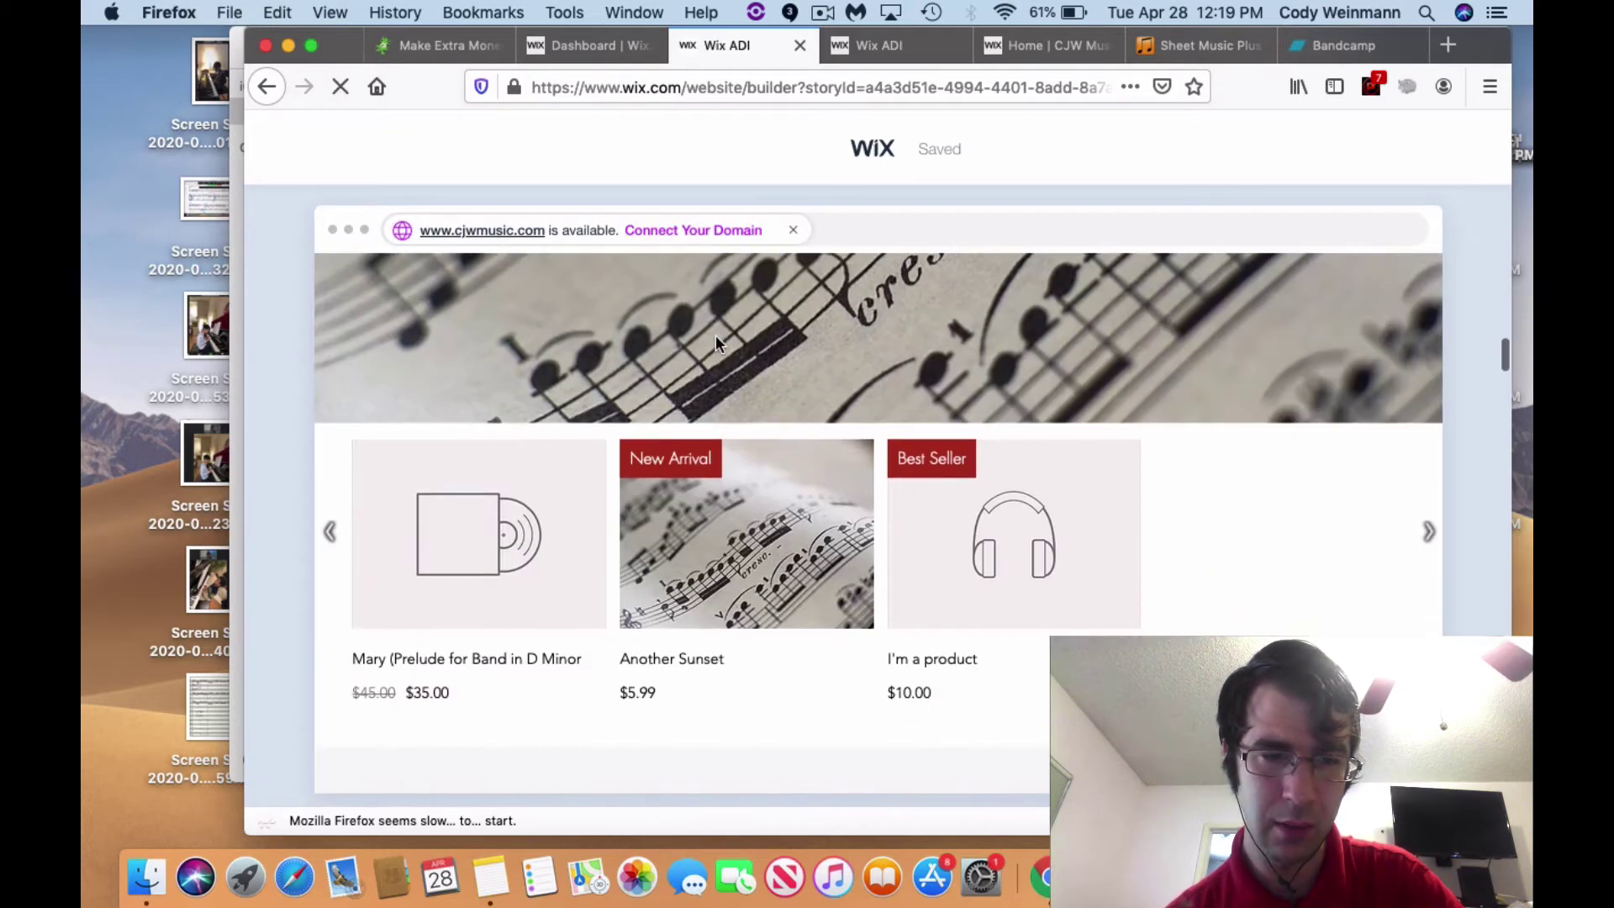
scroll(699, 538, "down", 5)
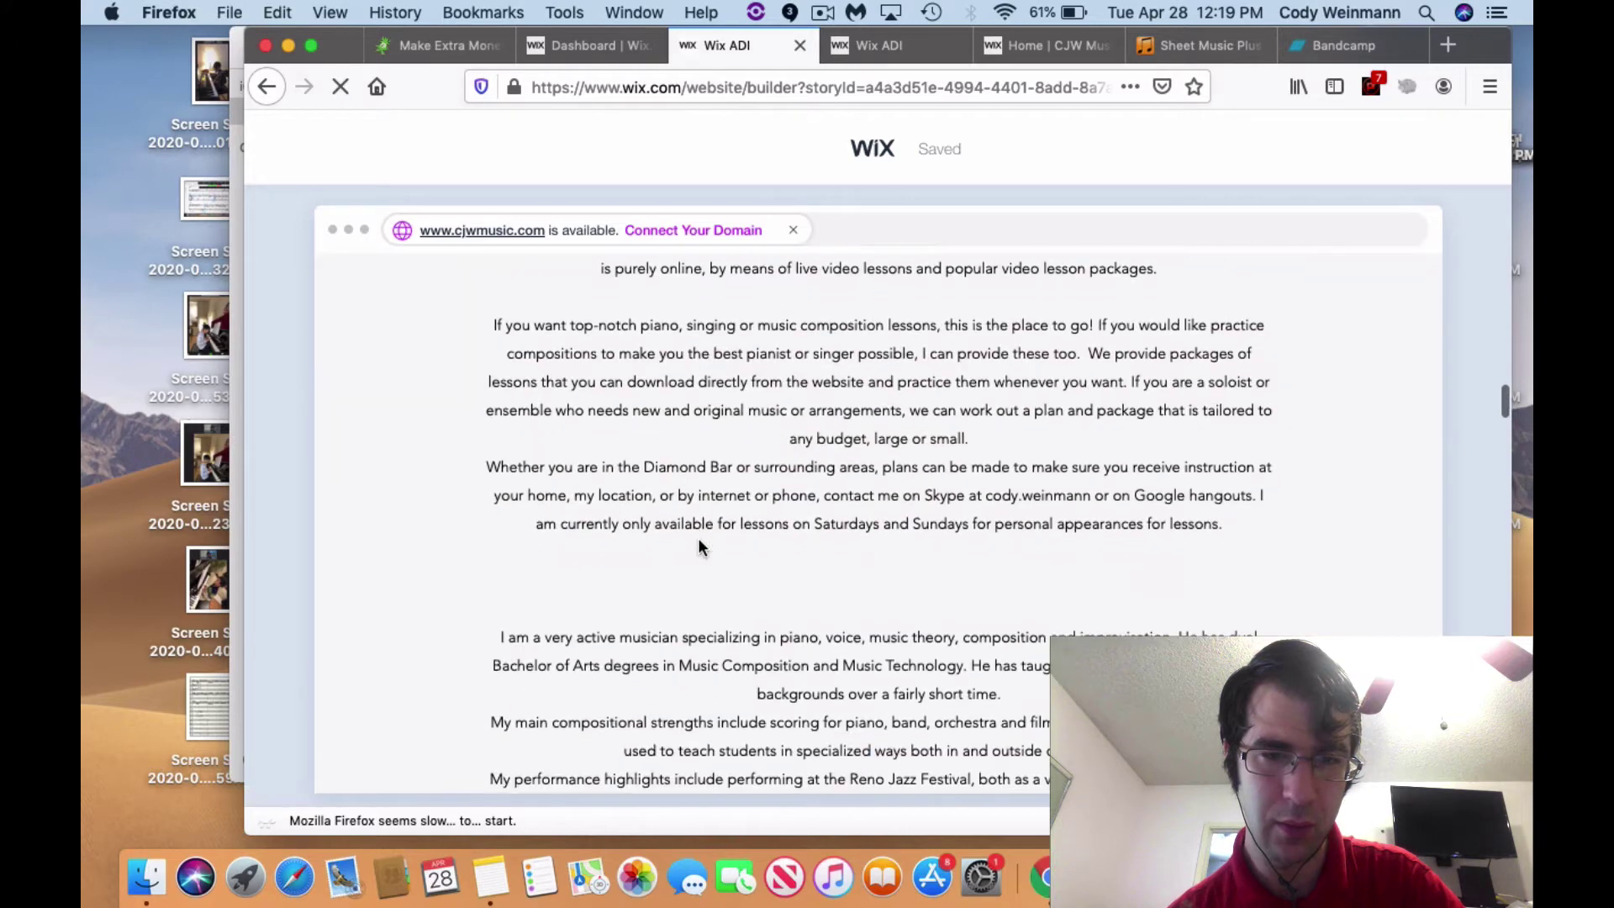
scroll(698, 546, "down", 2)
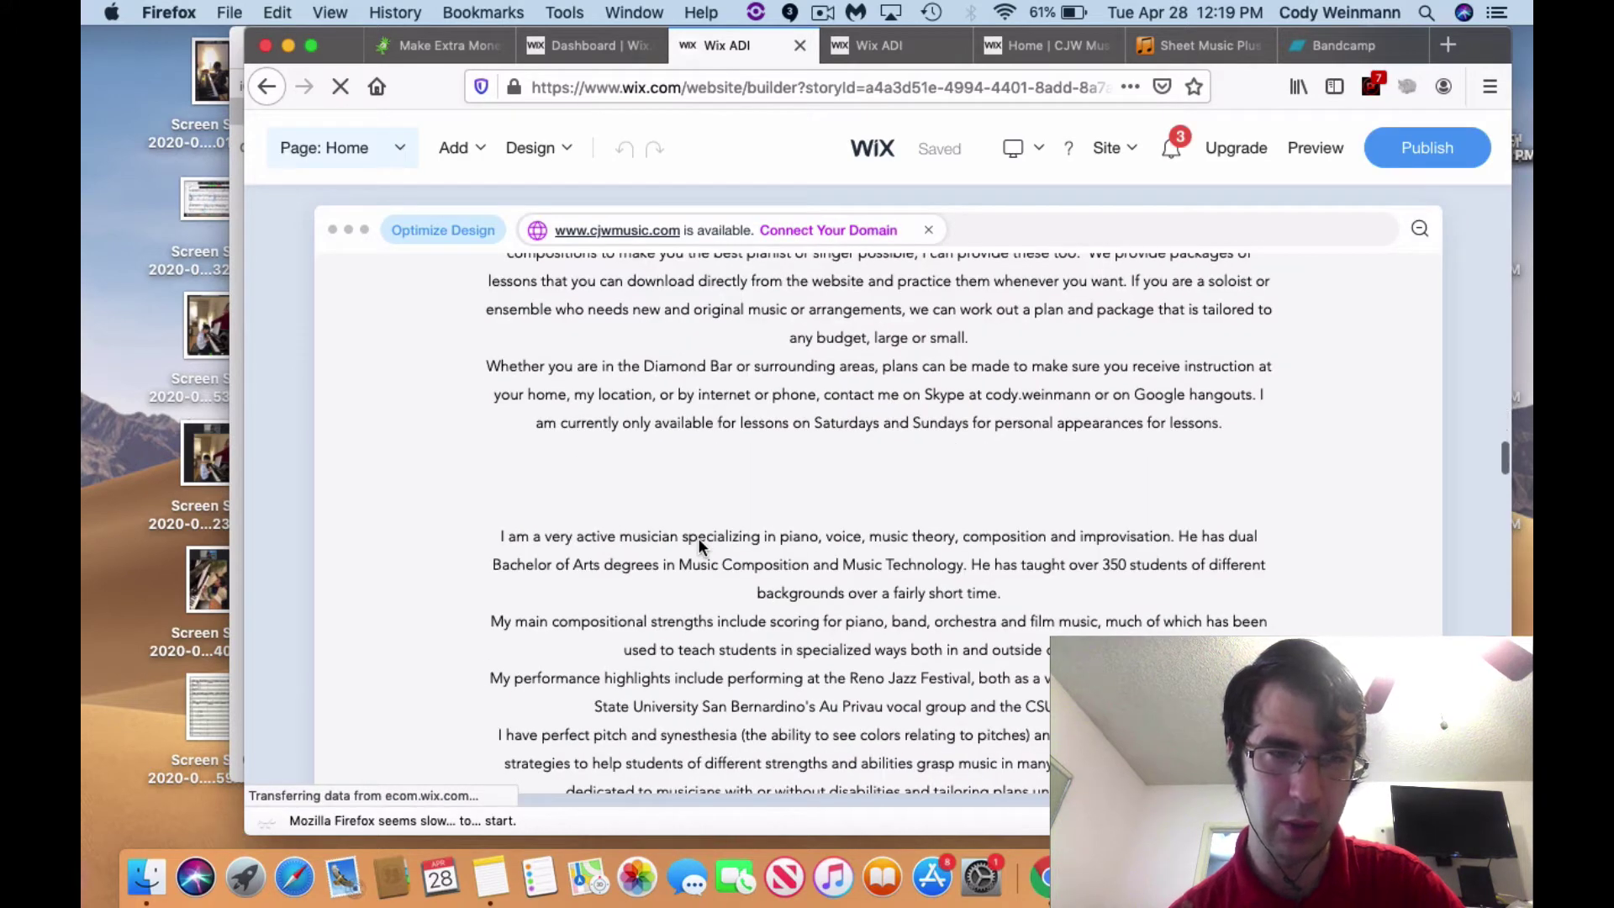
scroll(579, 346, "down", 1)
scroll(538, 254, "down", 3)
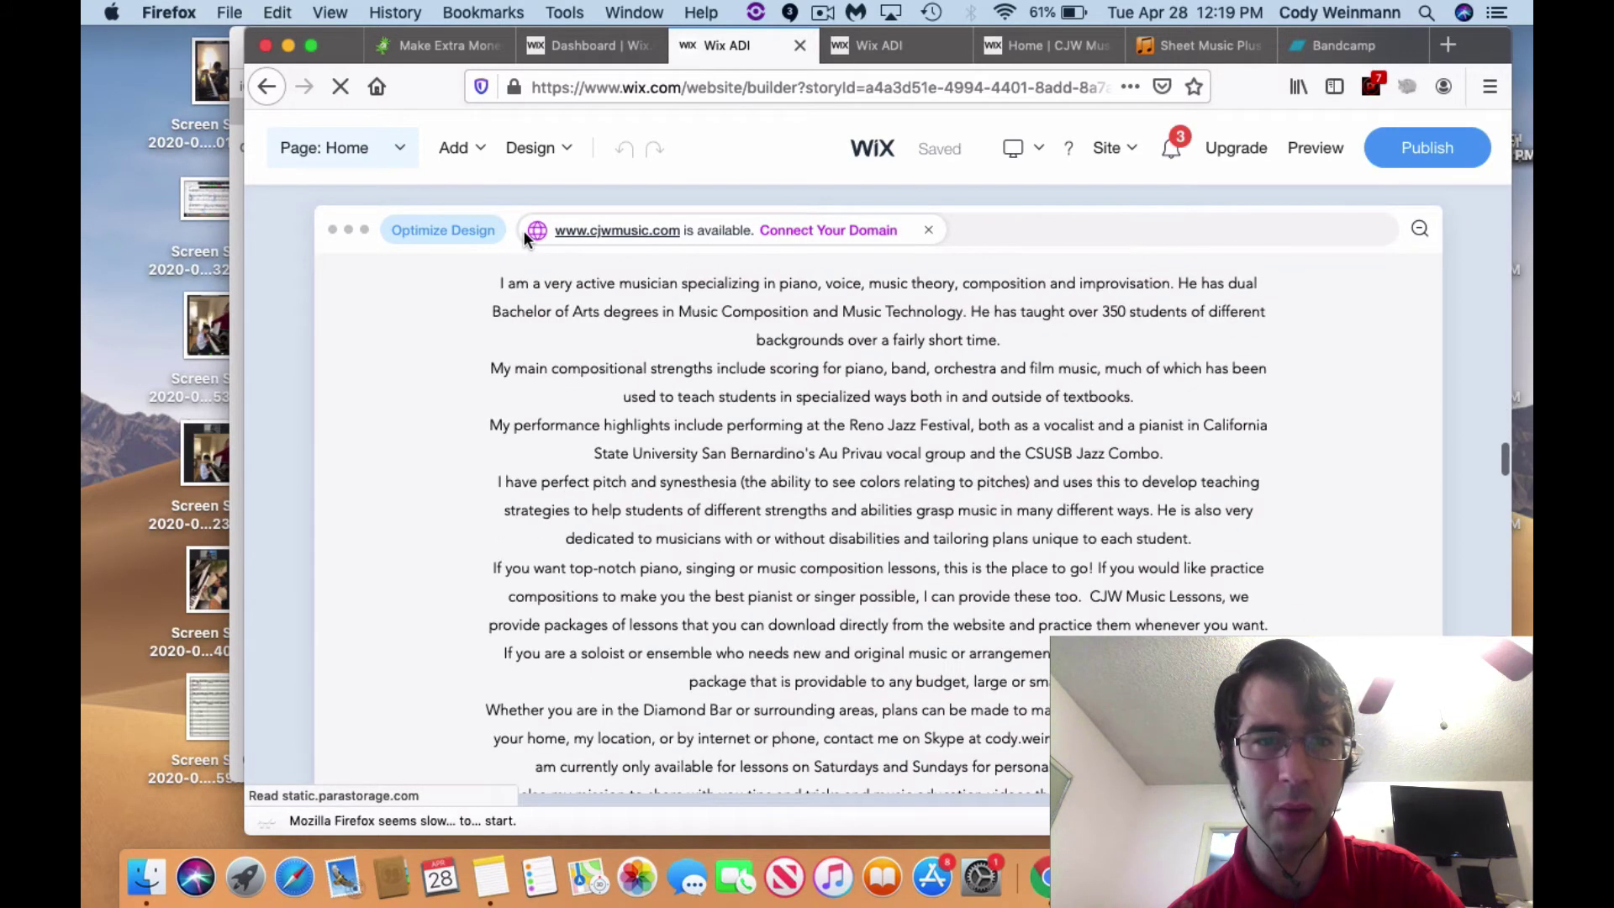
- Examine the rest of the Home page below the biography text and the editor's options for adding, designing and managing content
scroll(592, 426, "down", 5)
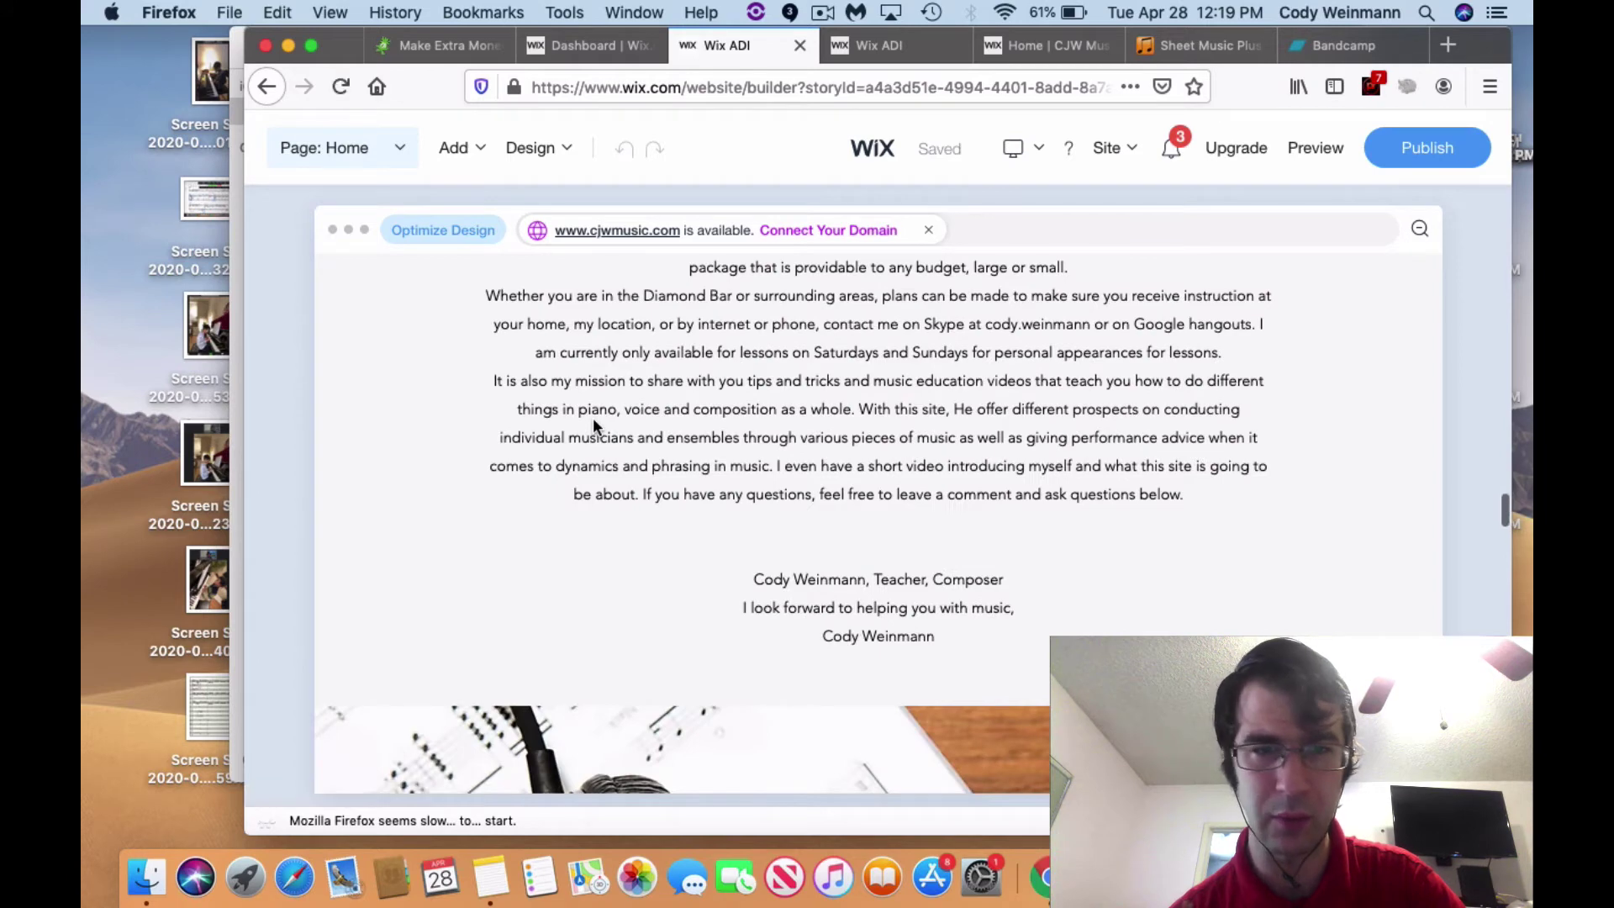
scroll(593, 417, "down", 6)
scroll(585, 443, "down", 10)
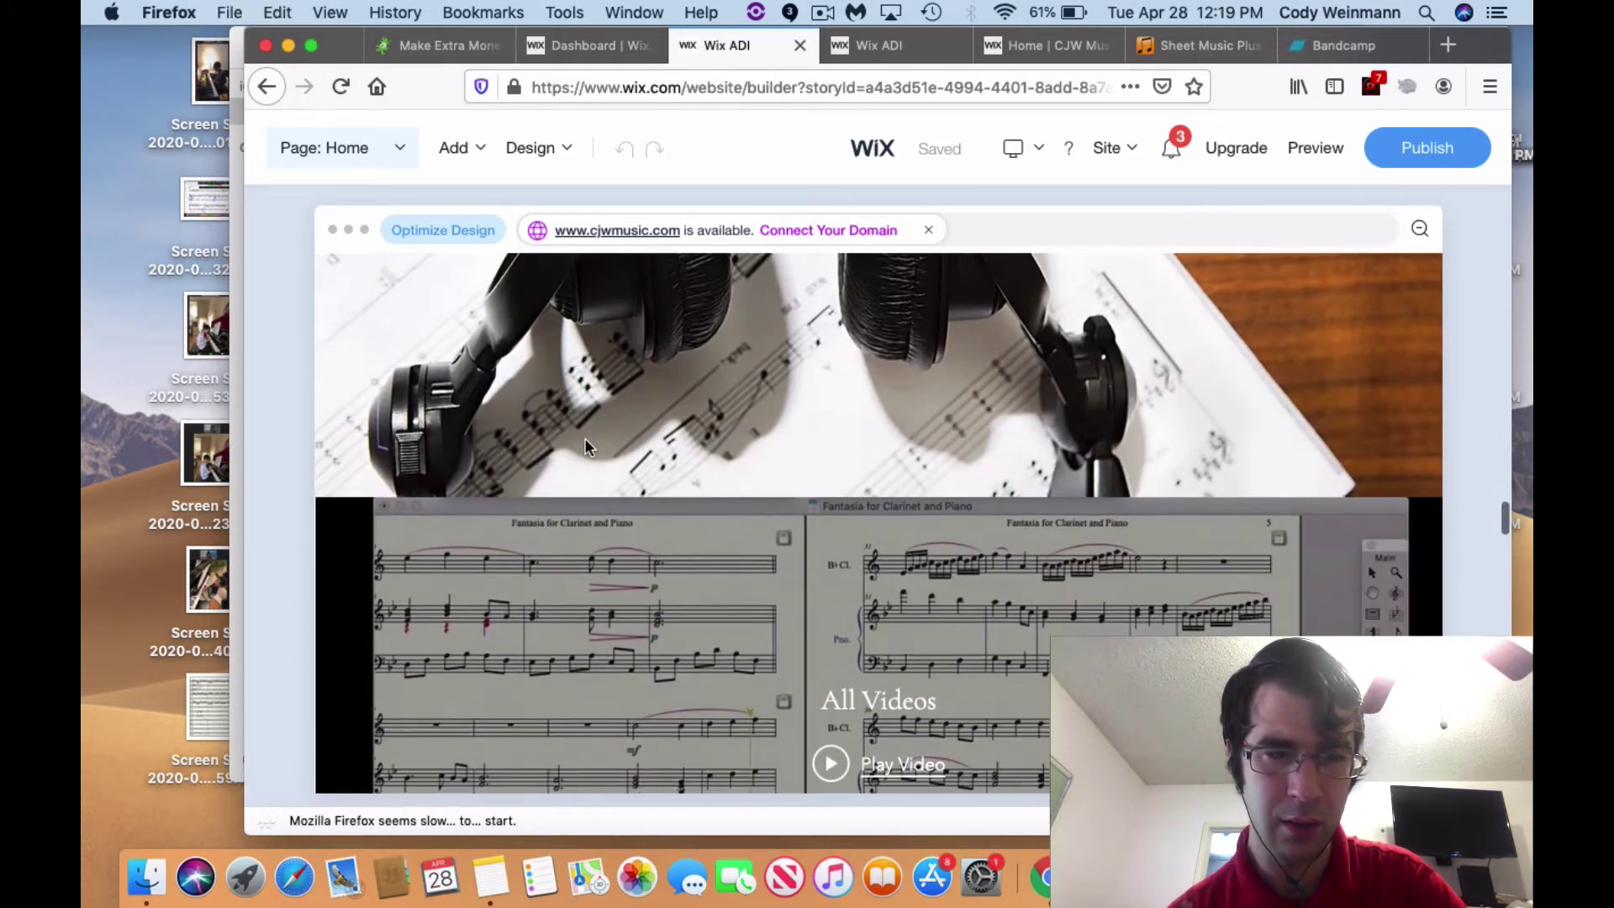
scroll(586, 437, "down", 2)
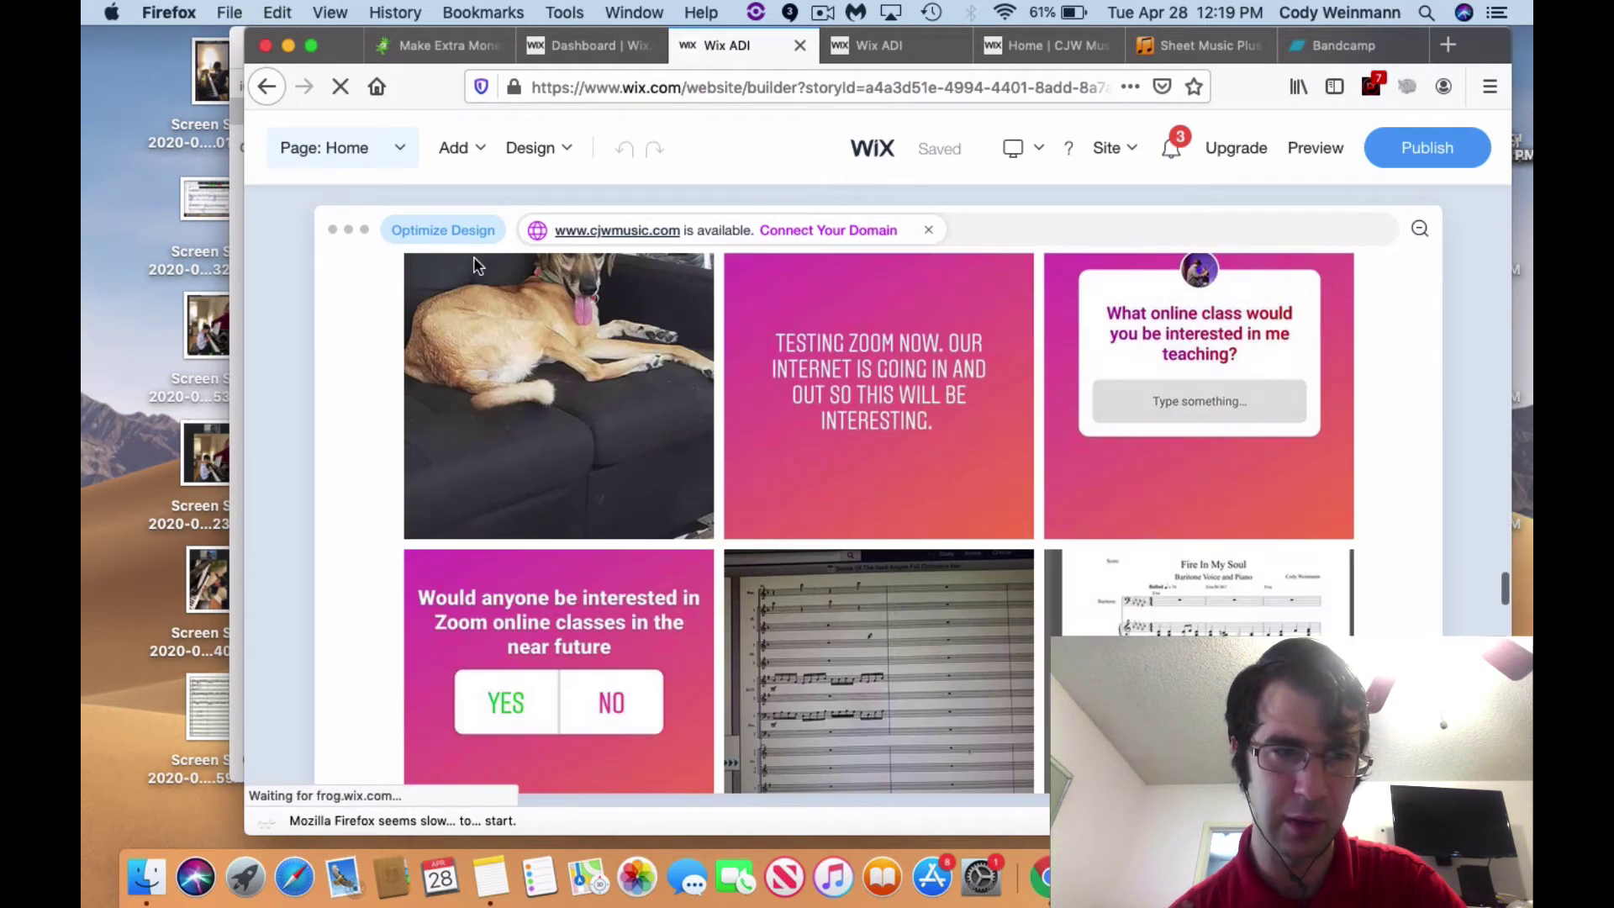
left_click(459, 149)
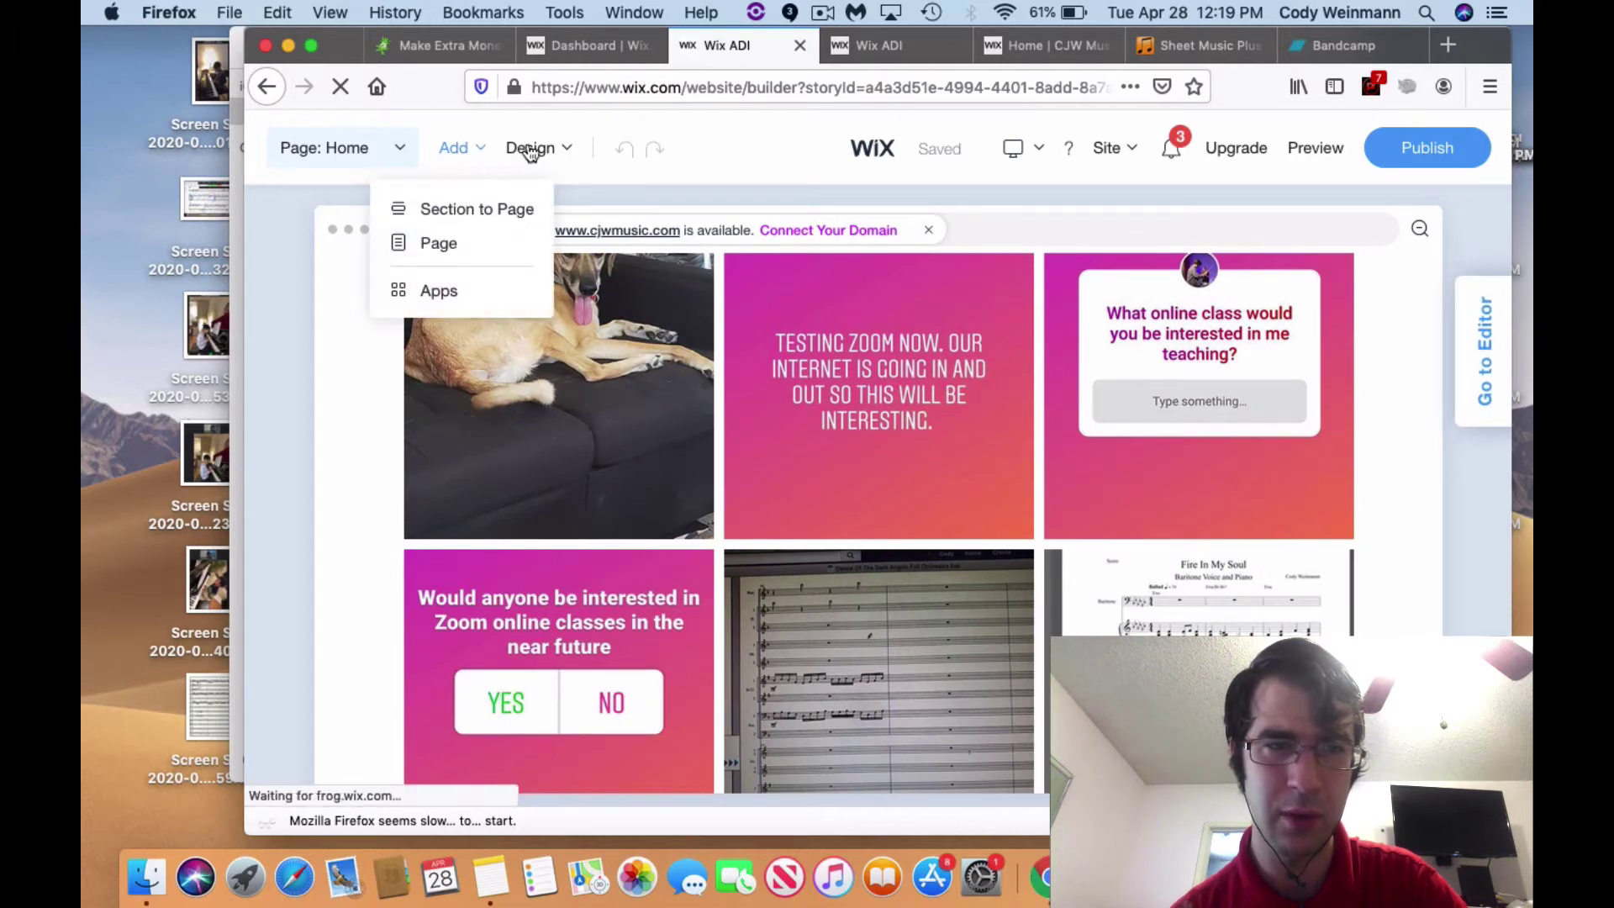
left_click(555, 149)
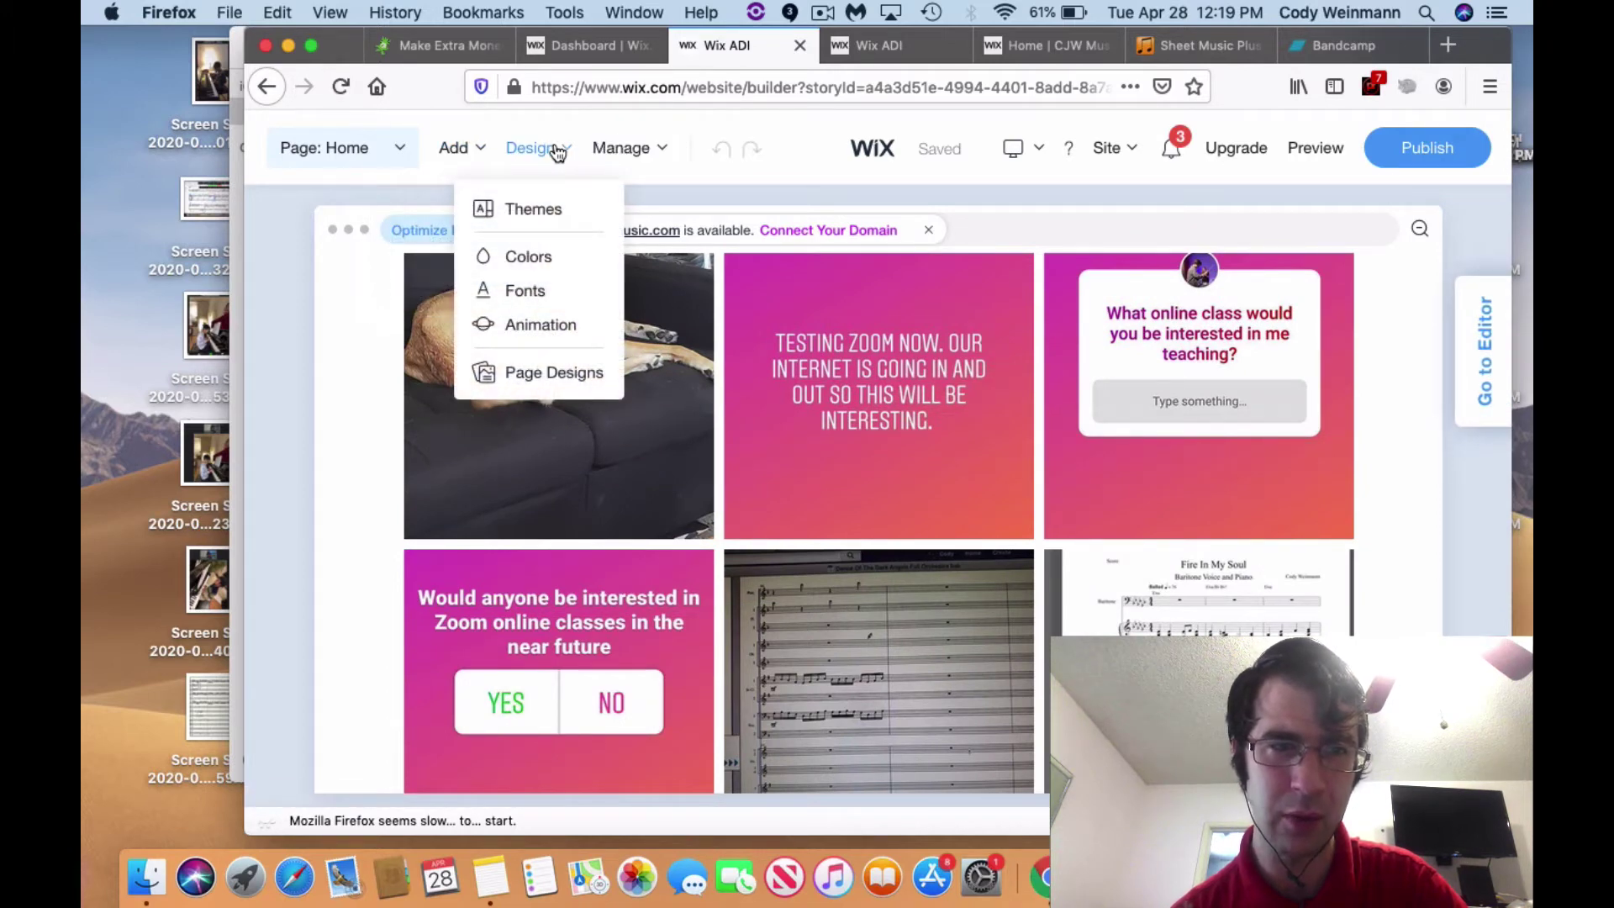
left_click(622, 149)
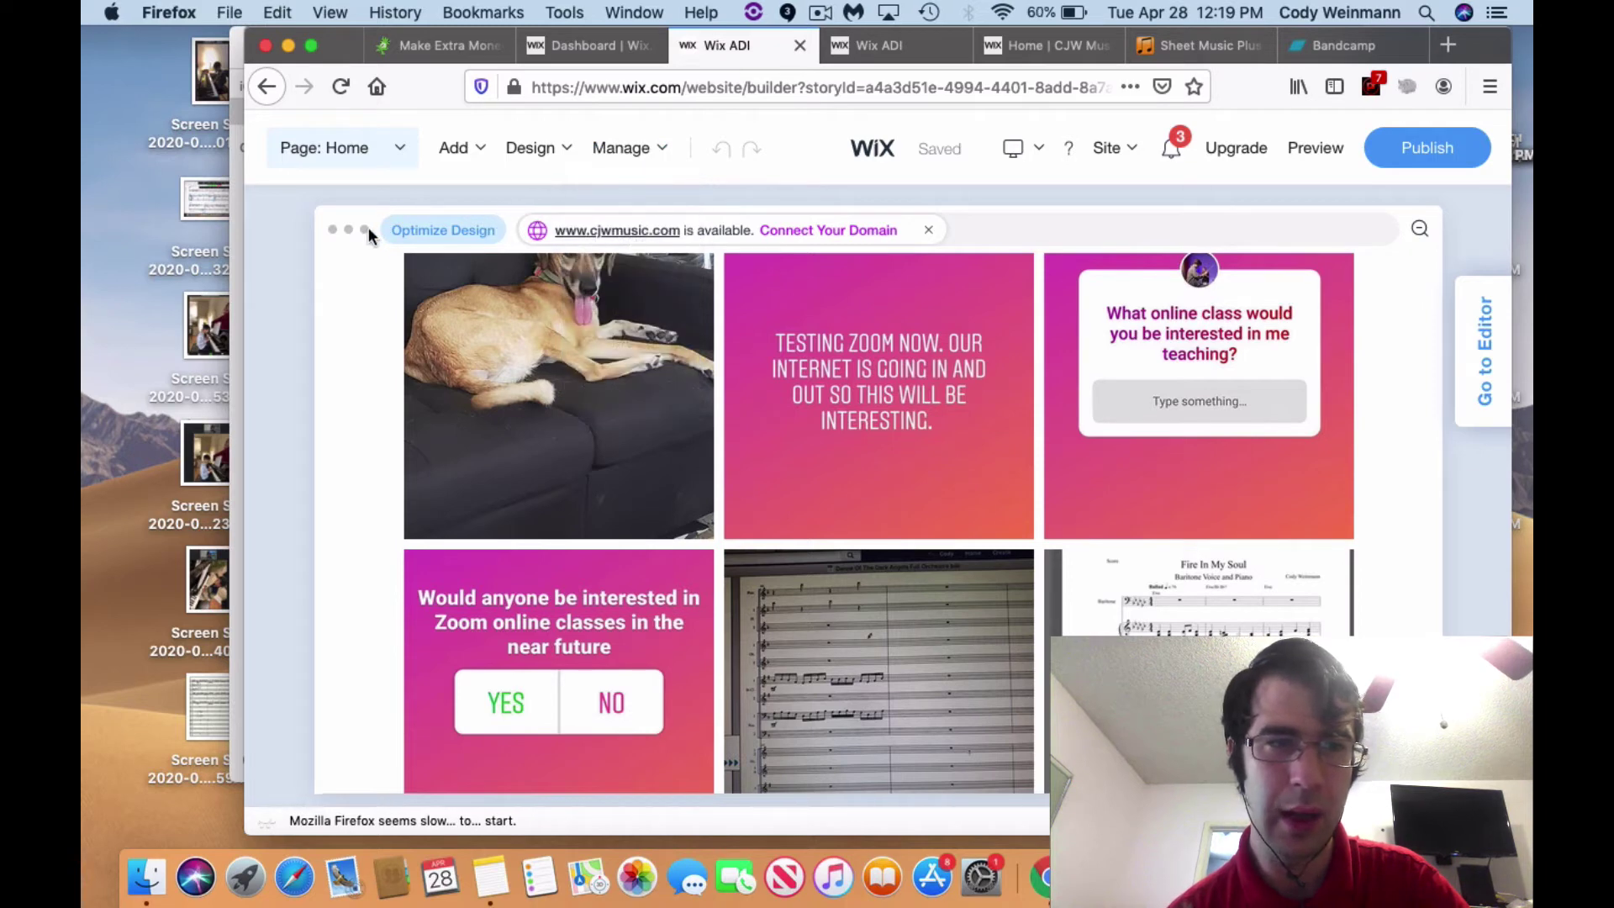
- Open the Services I Offer page from the site's page list and look through the other listed pages
left_click(402, 148)
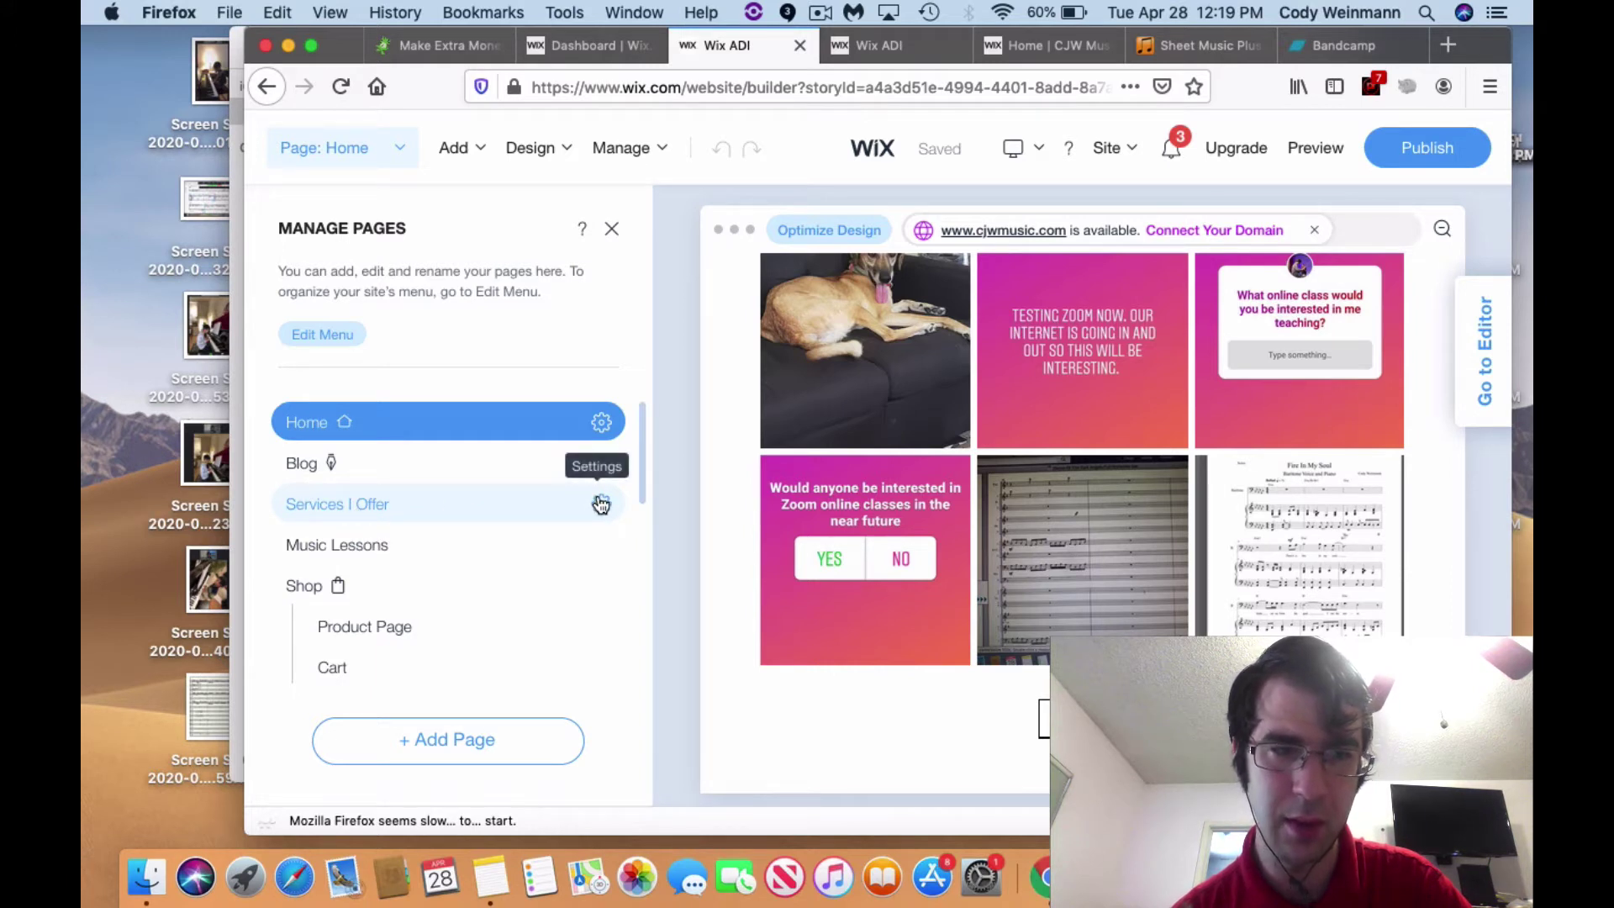
left_click(601, 504)
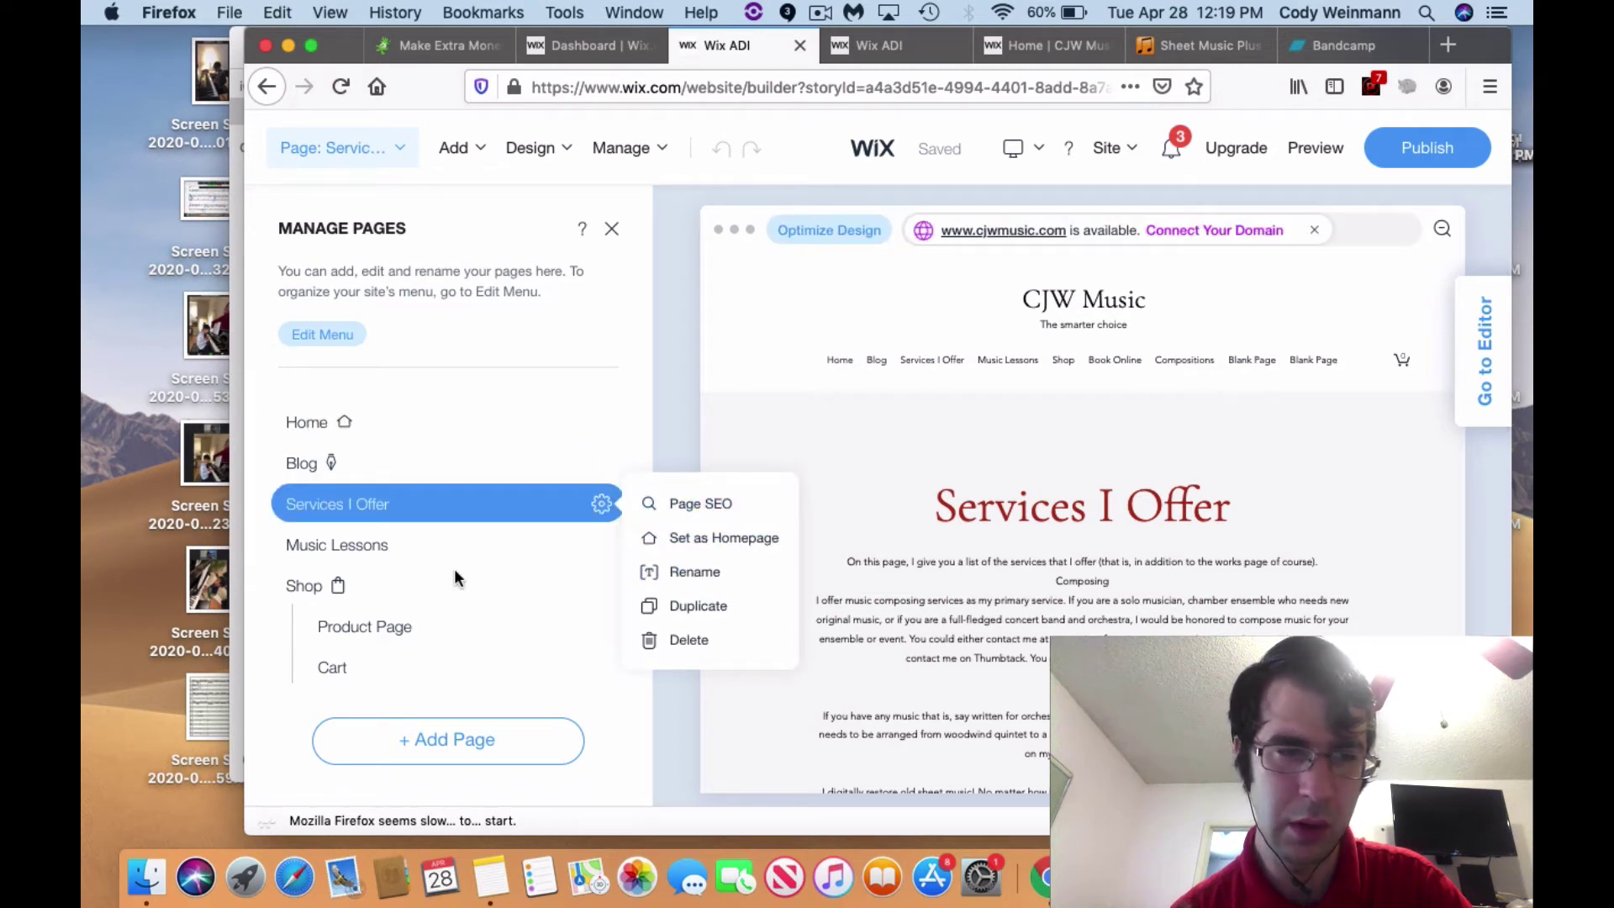
left_click(345, 502)
double_click(348, 504)
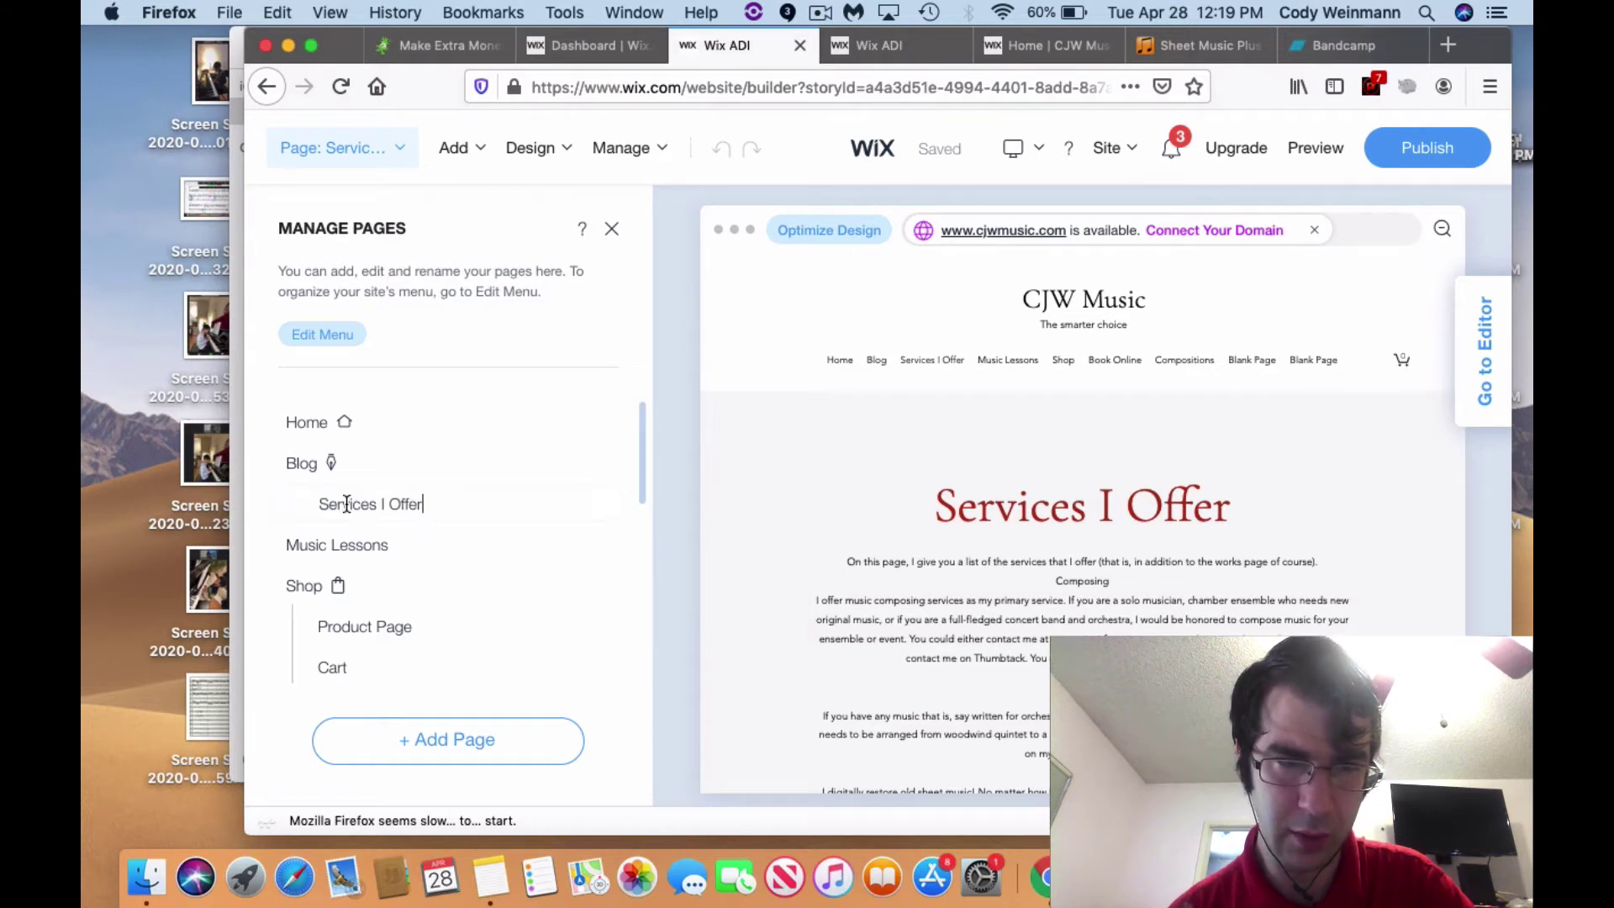
triple_click(401, 503)
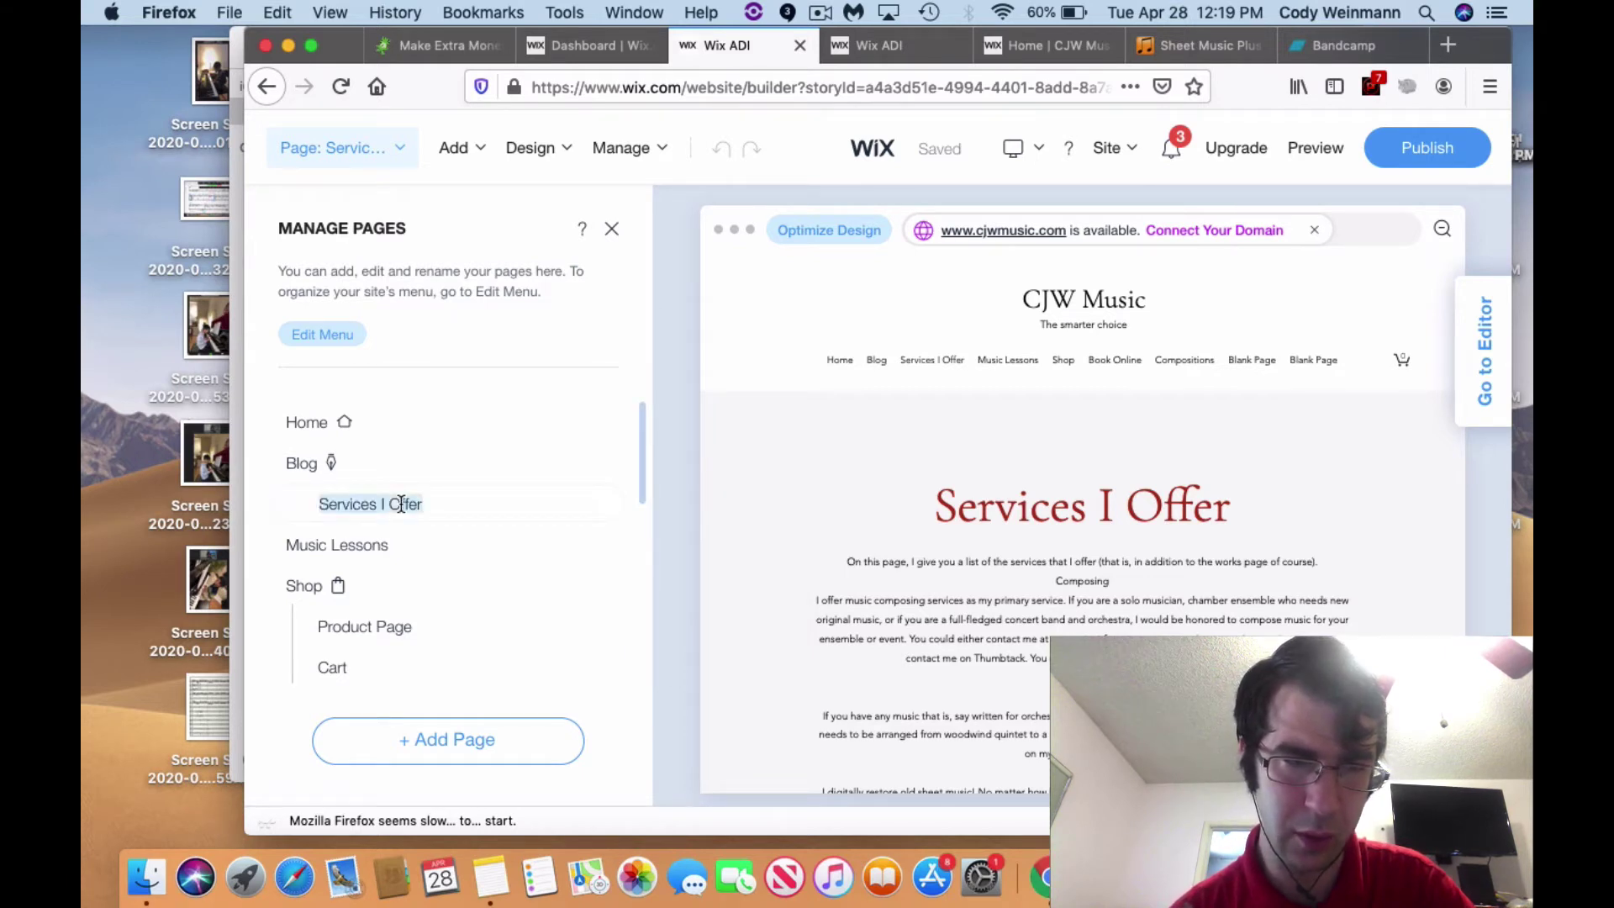
scroll(403, 513, "down", 5)
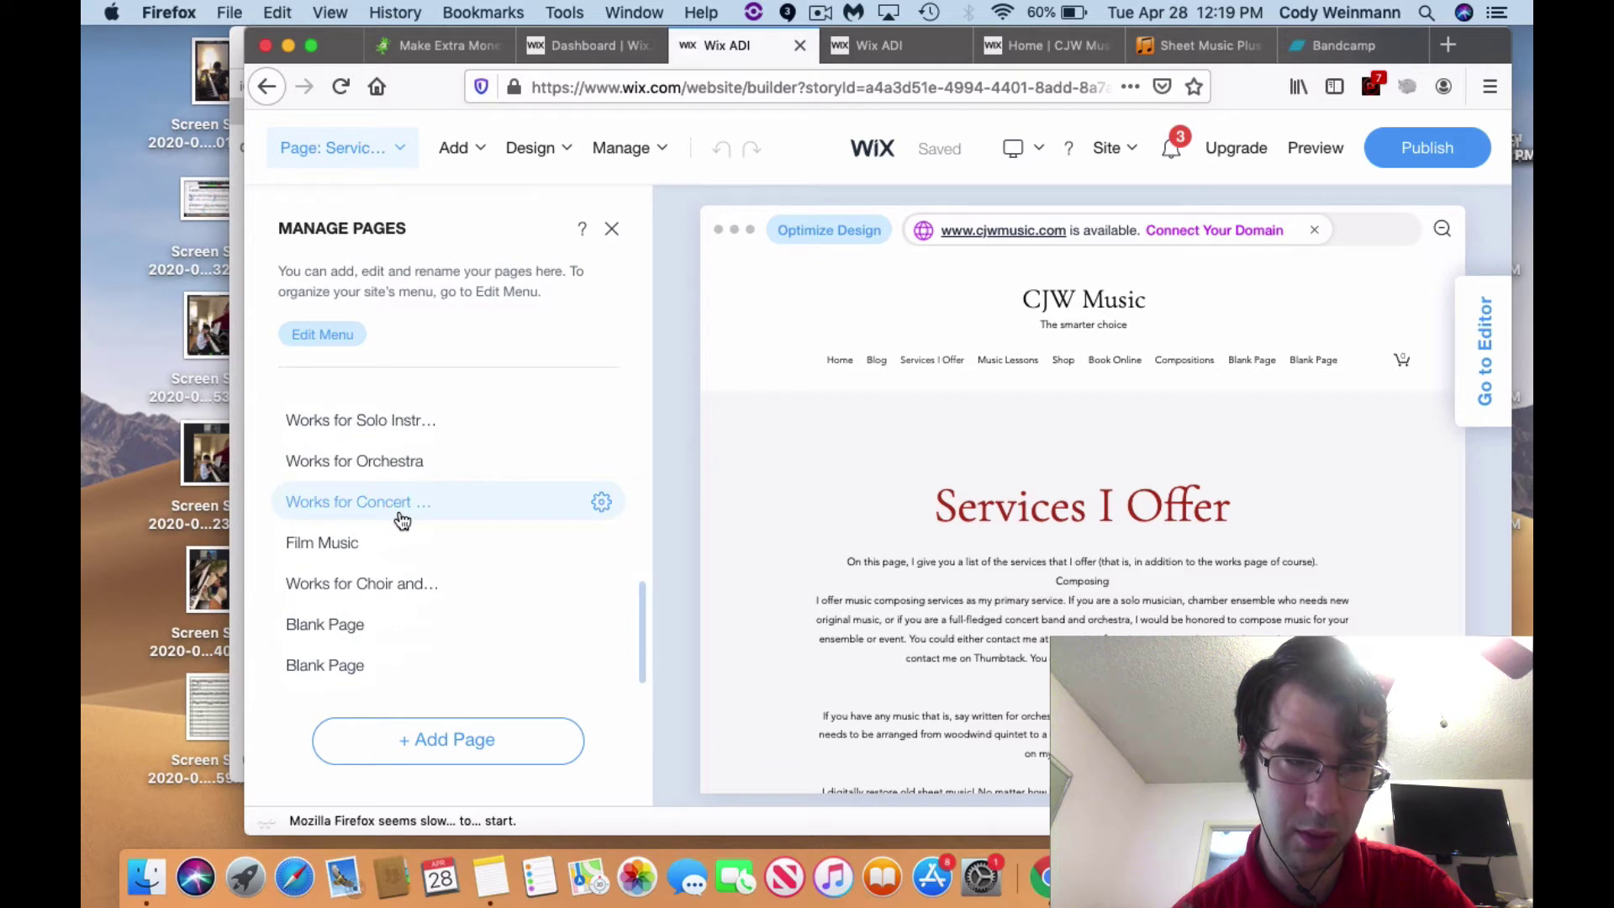
scroll(403, 522, "up", 5)
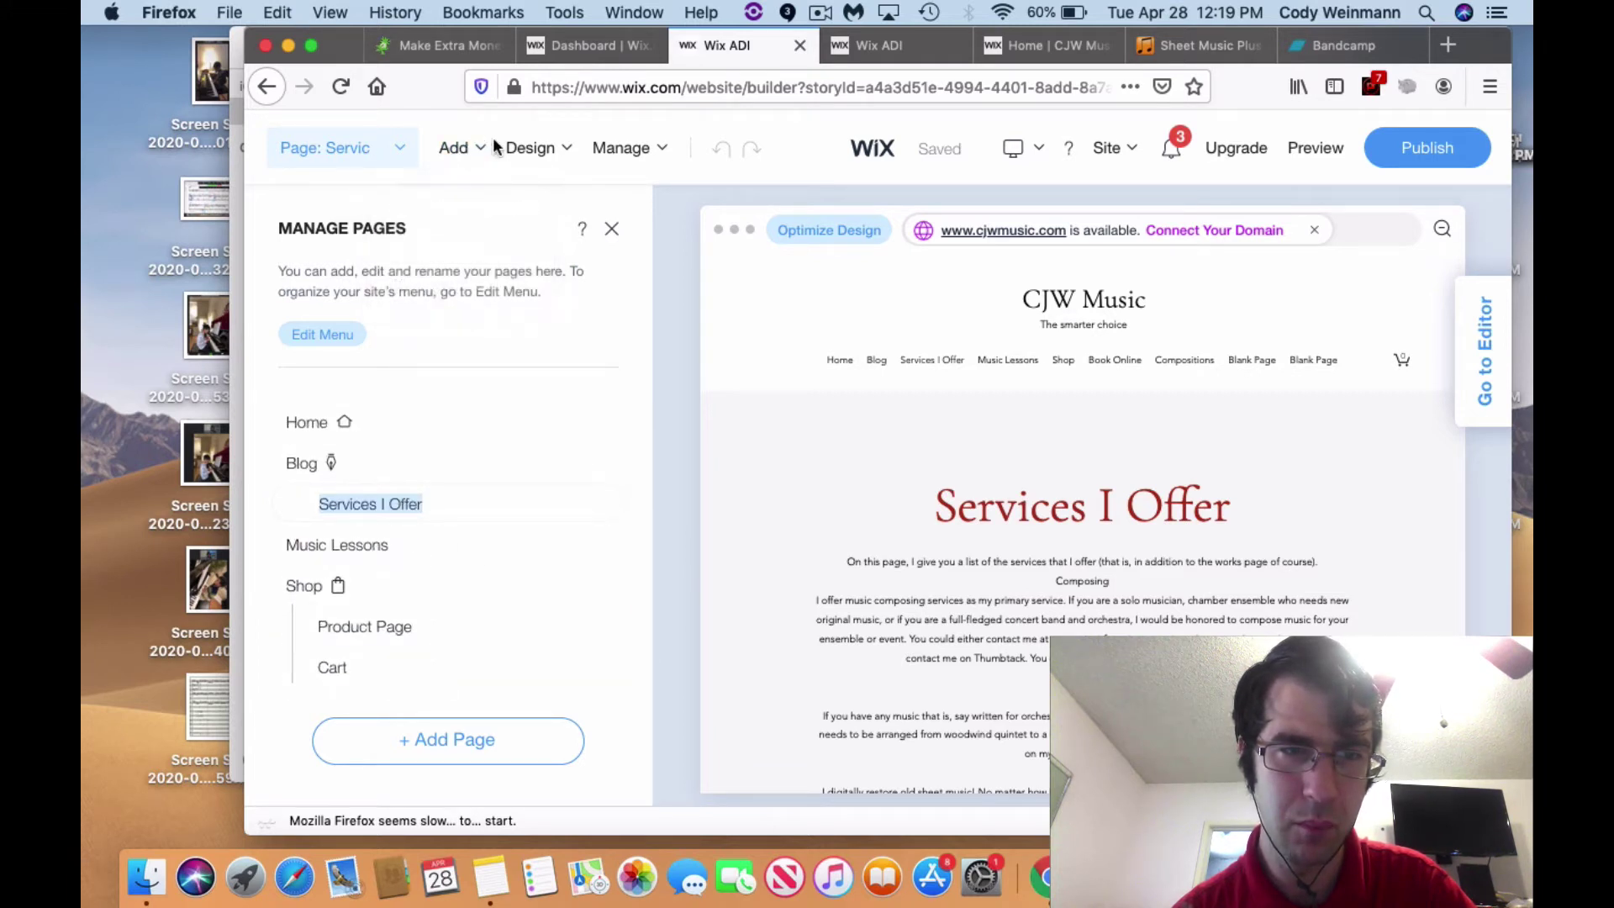
- Add an HTML Embed section above the Services I Offer heading, using the layout with the embed left of the text
mouse_move(477, 144)
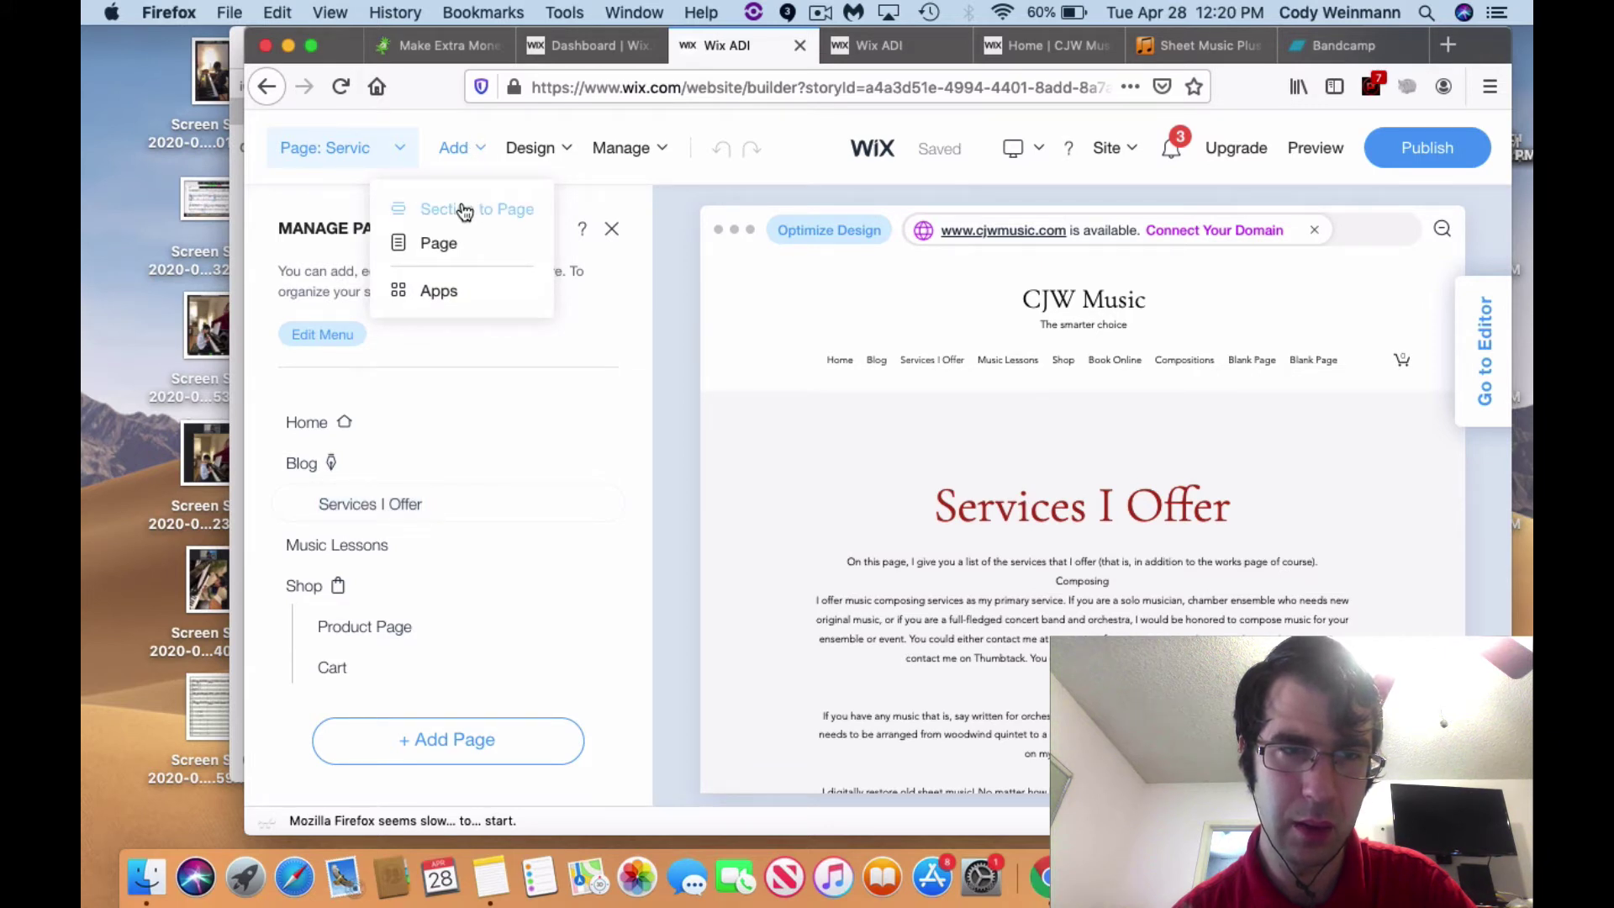
left_click(465, 212)
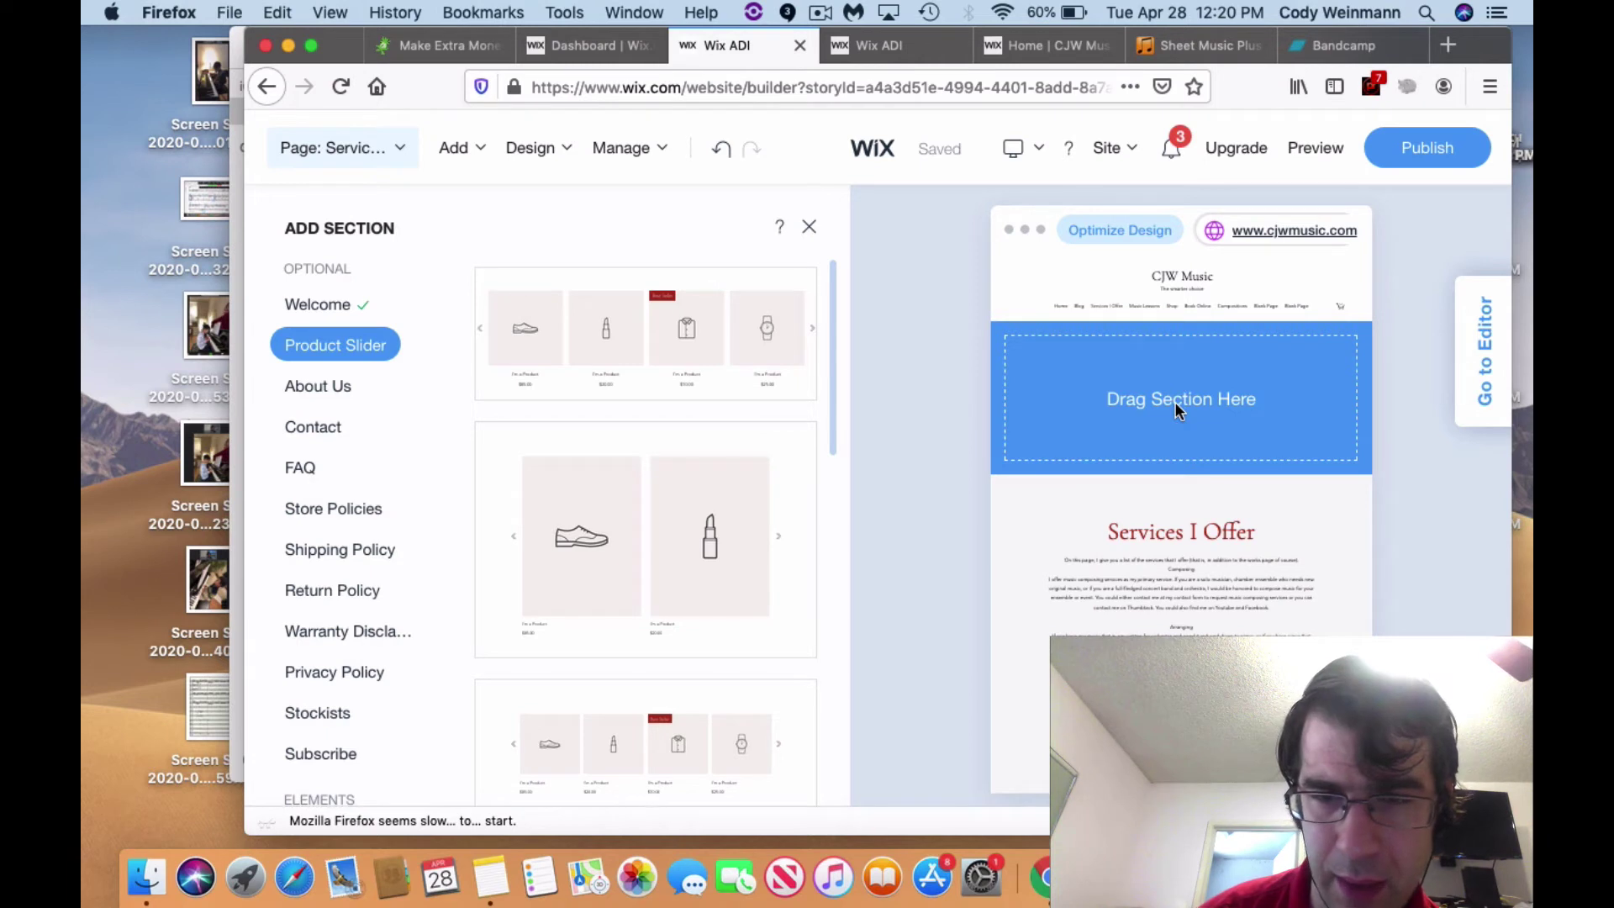
scroll(628, 534, "down", 4)
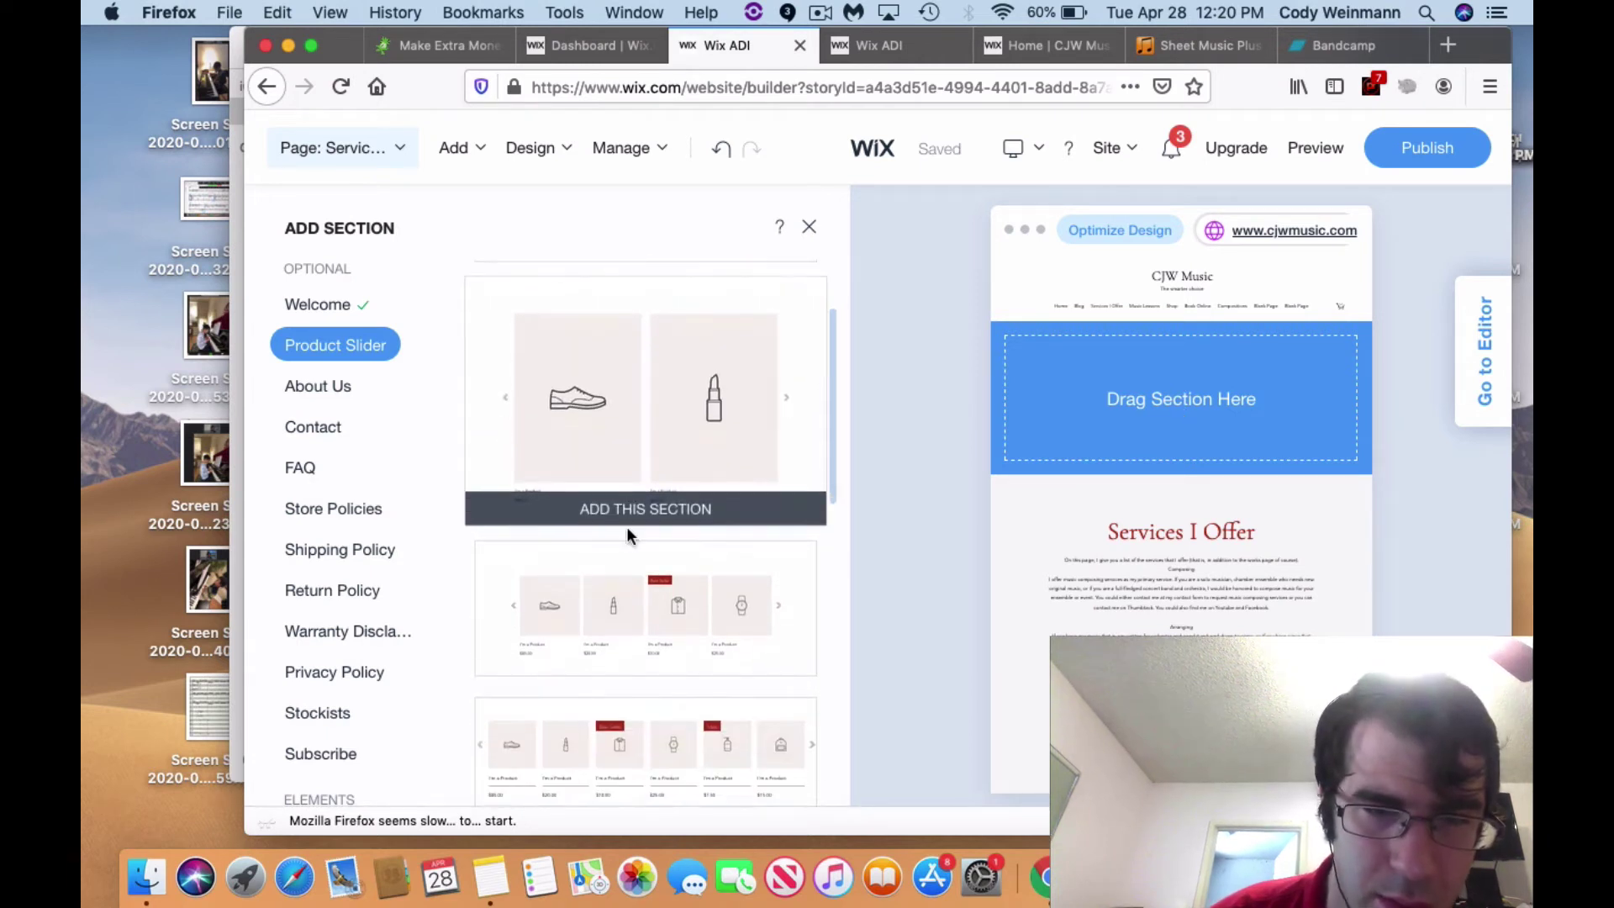
scroll(628, 526, "down", 5)
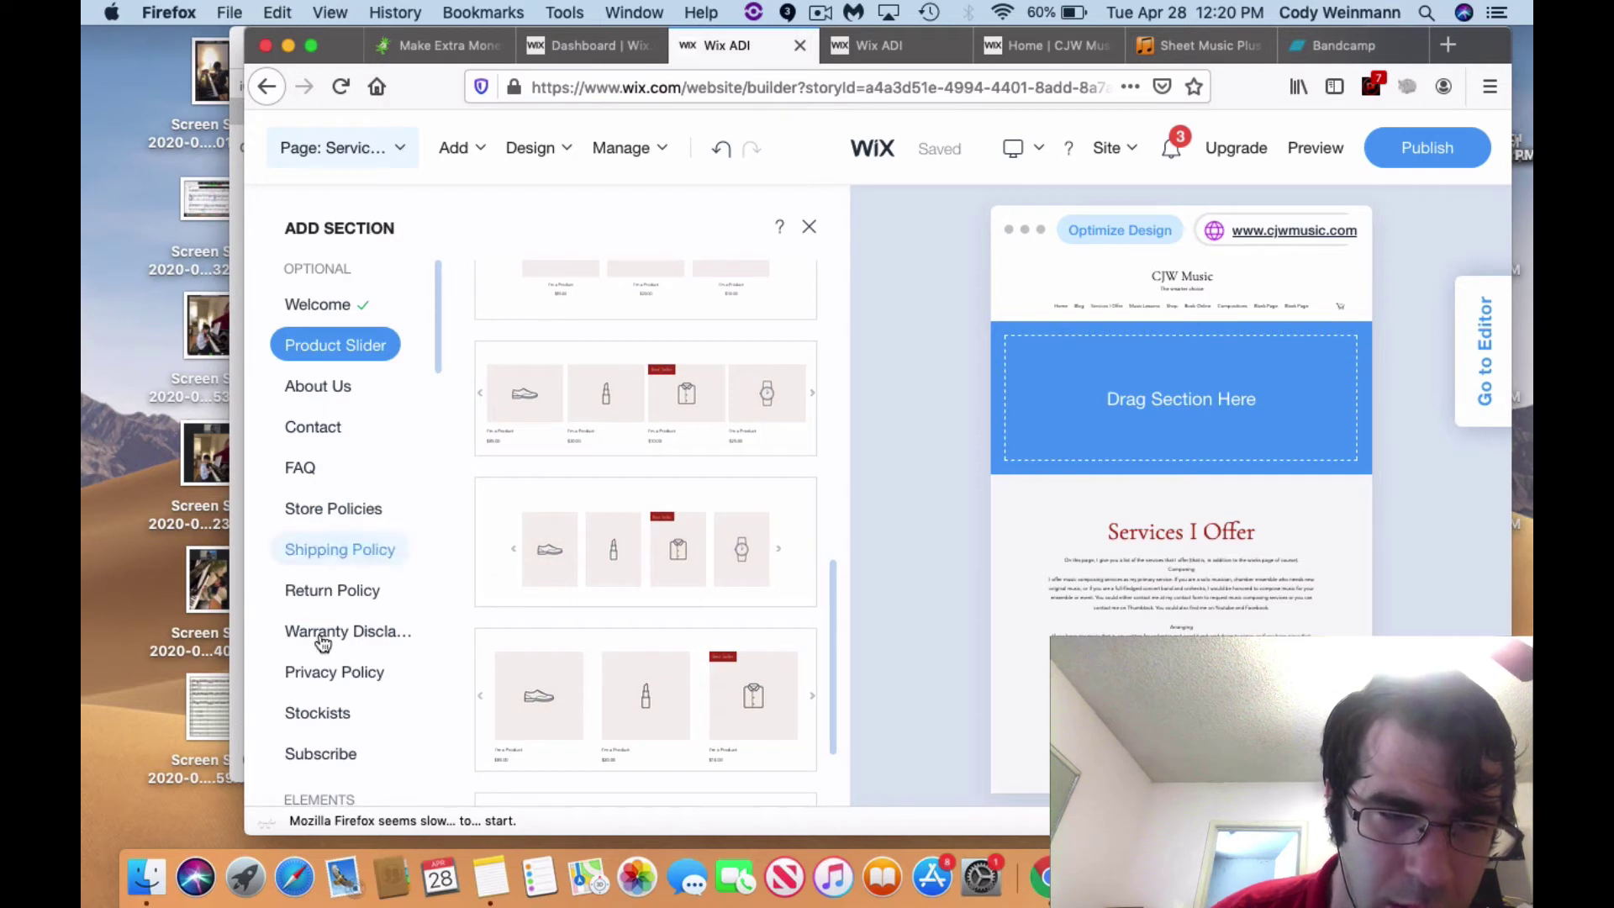
scroll(320, 647, "down", 3)
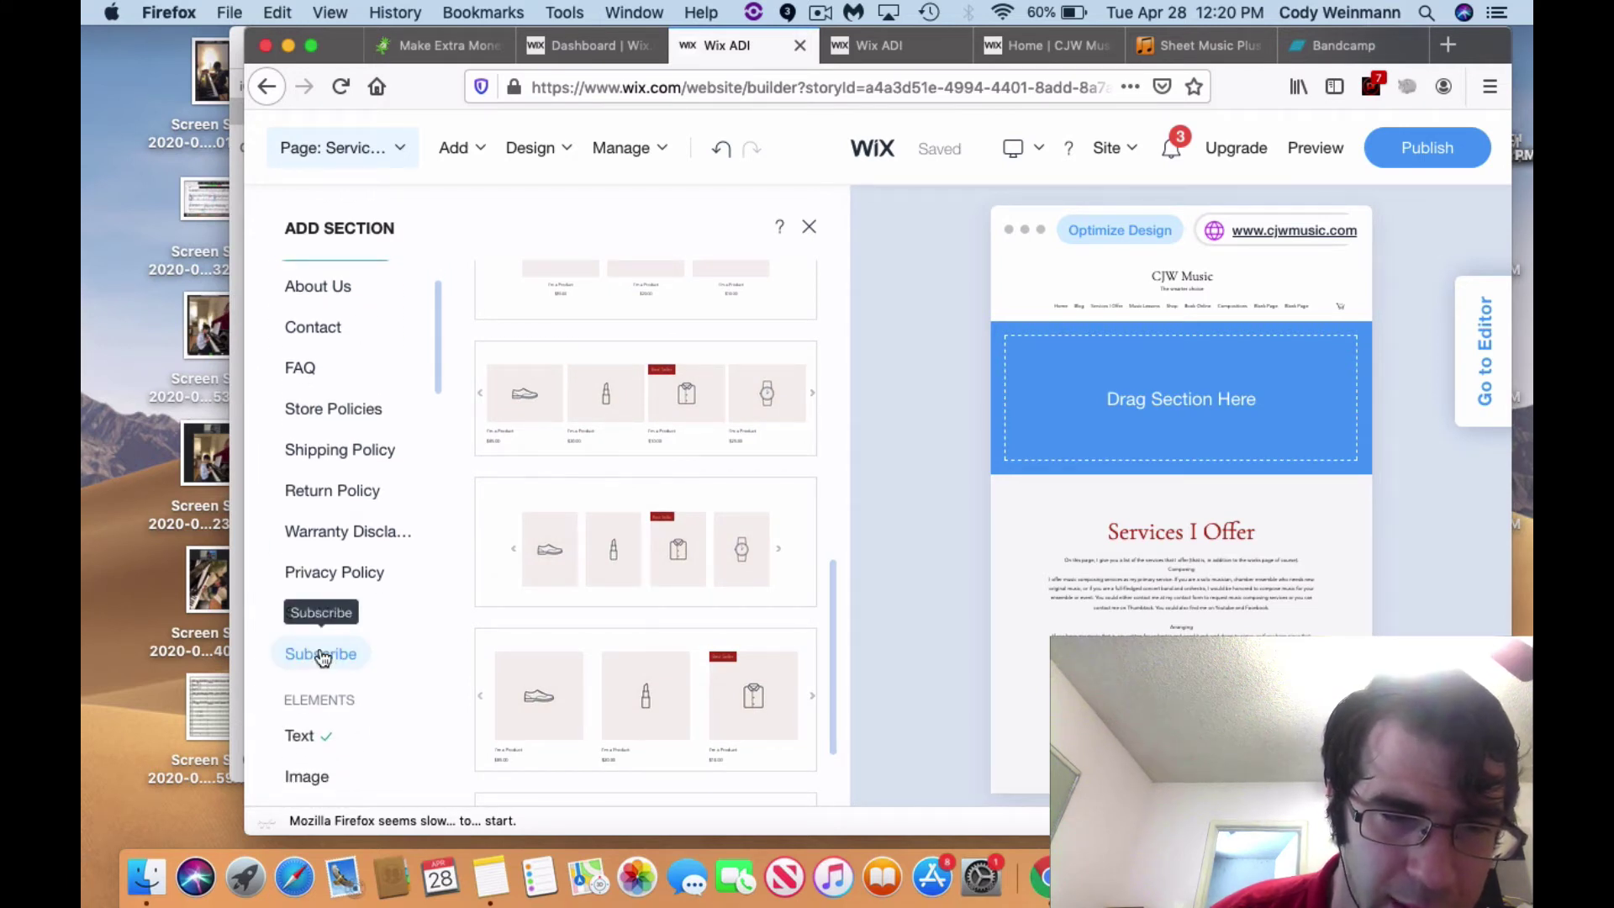
scroll(312, 768, "down", 4)
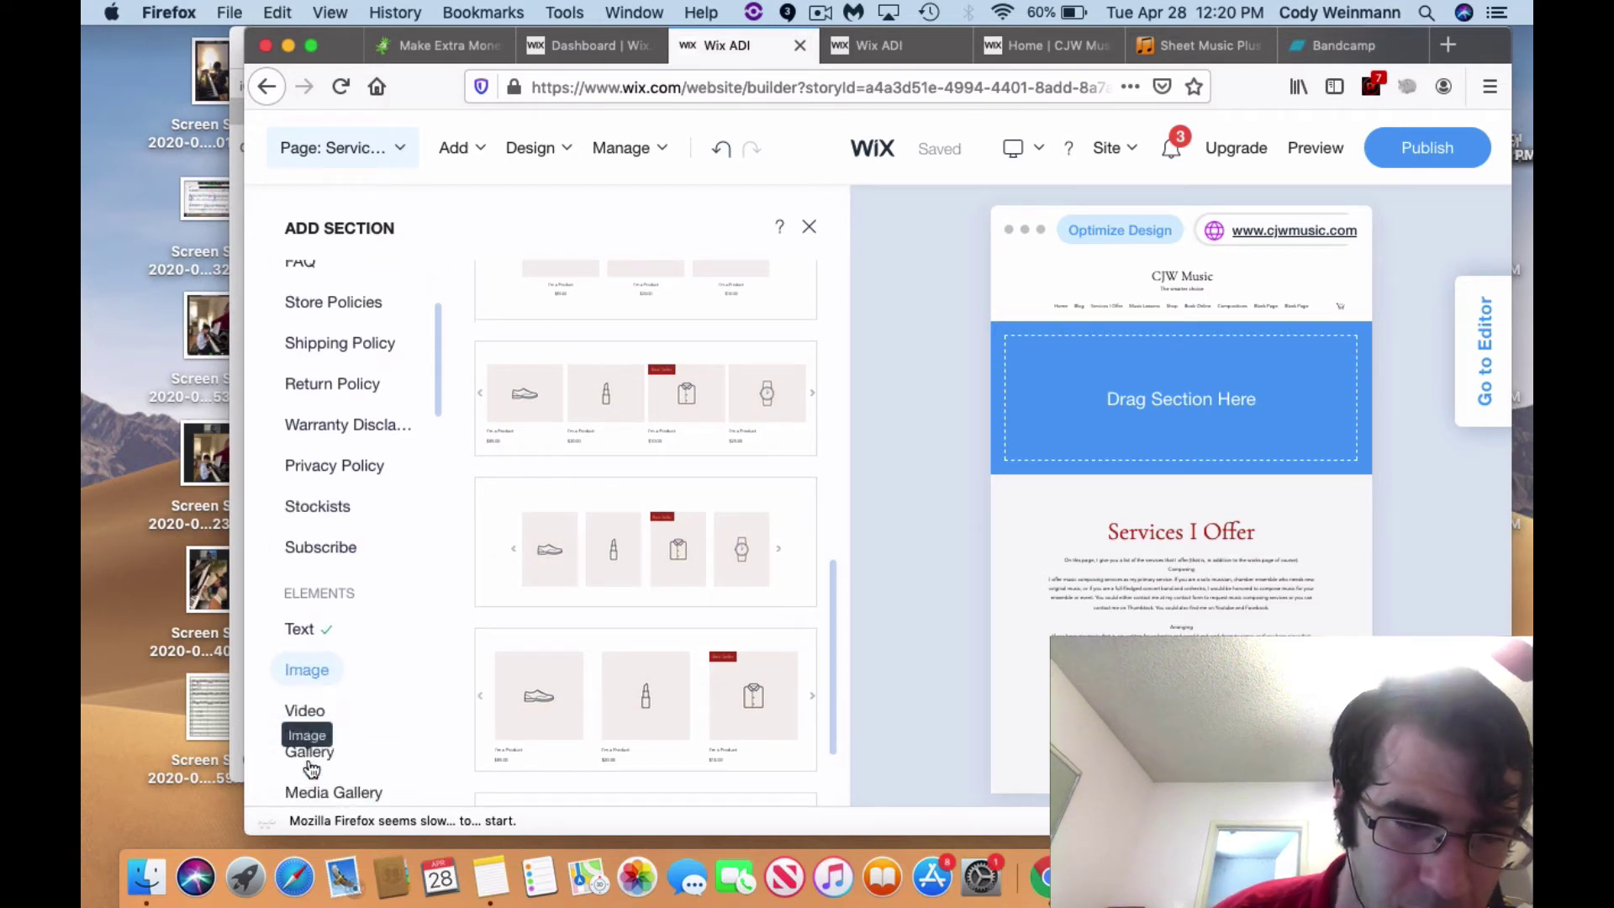
scroll(311, 768, "down", 6)
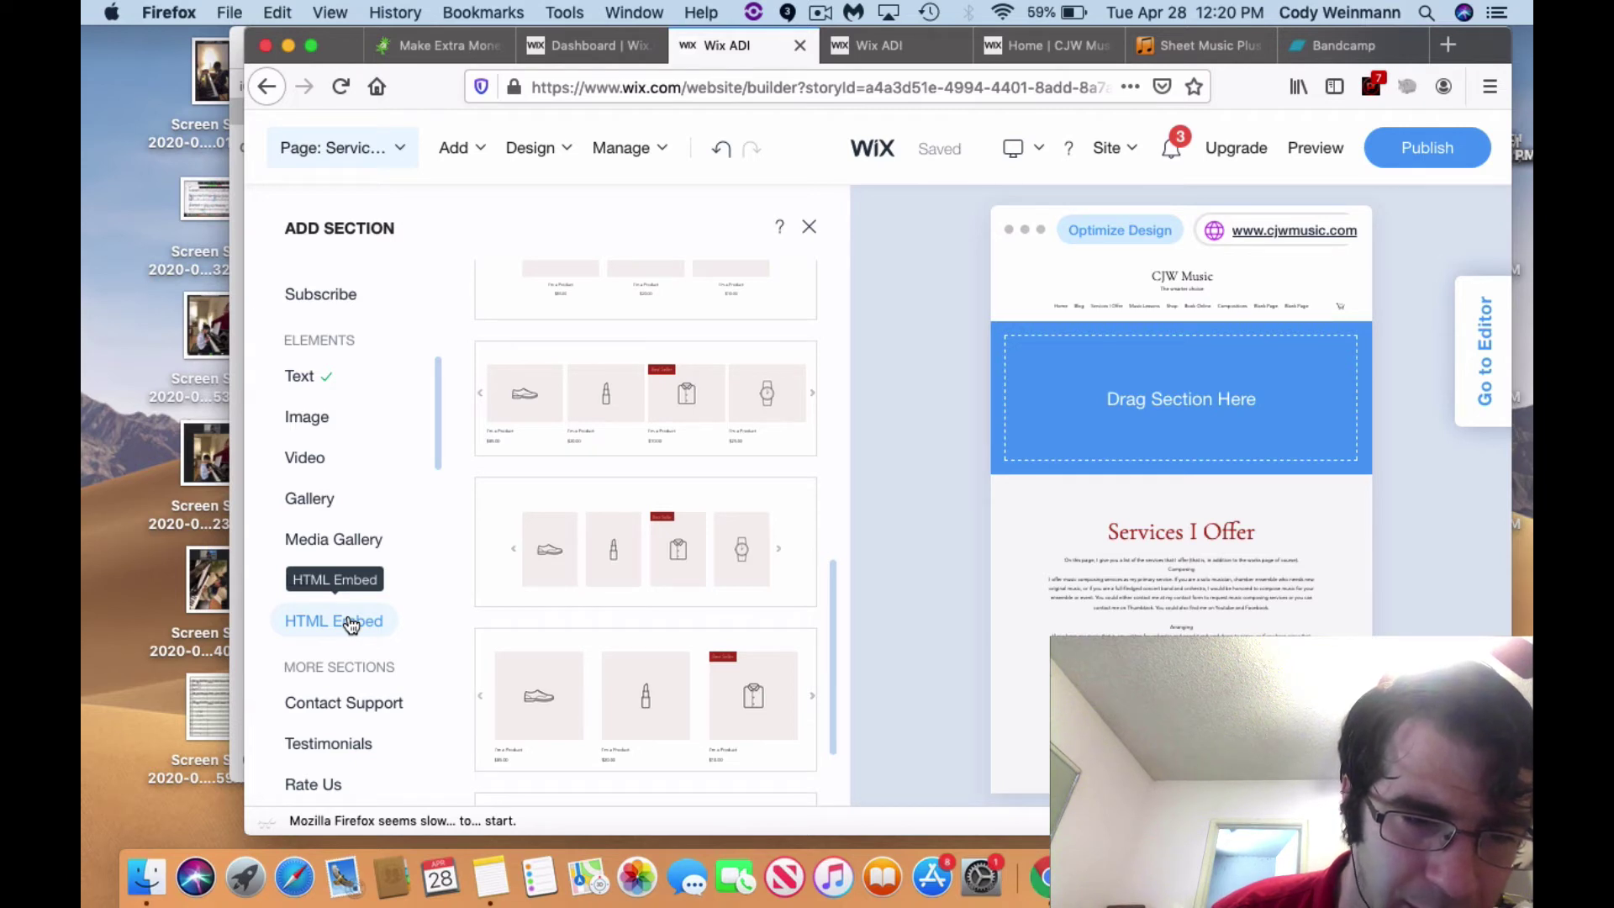
left_click_drag(351, 624, 1093, 431)
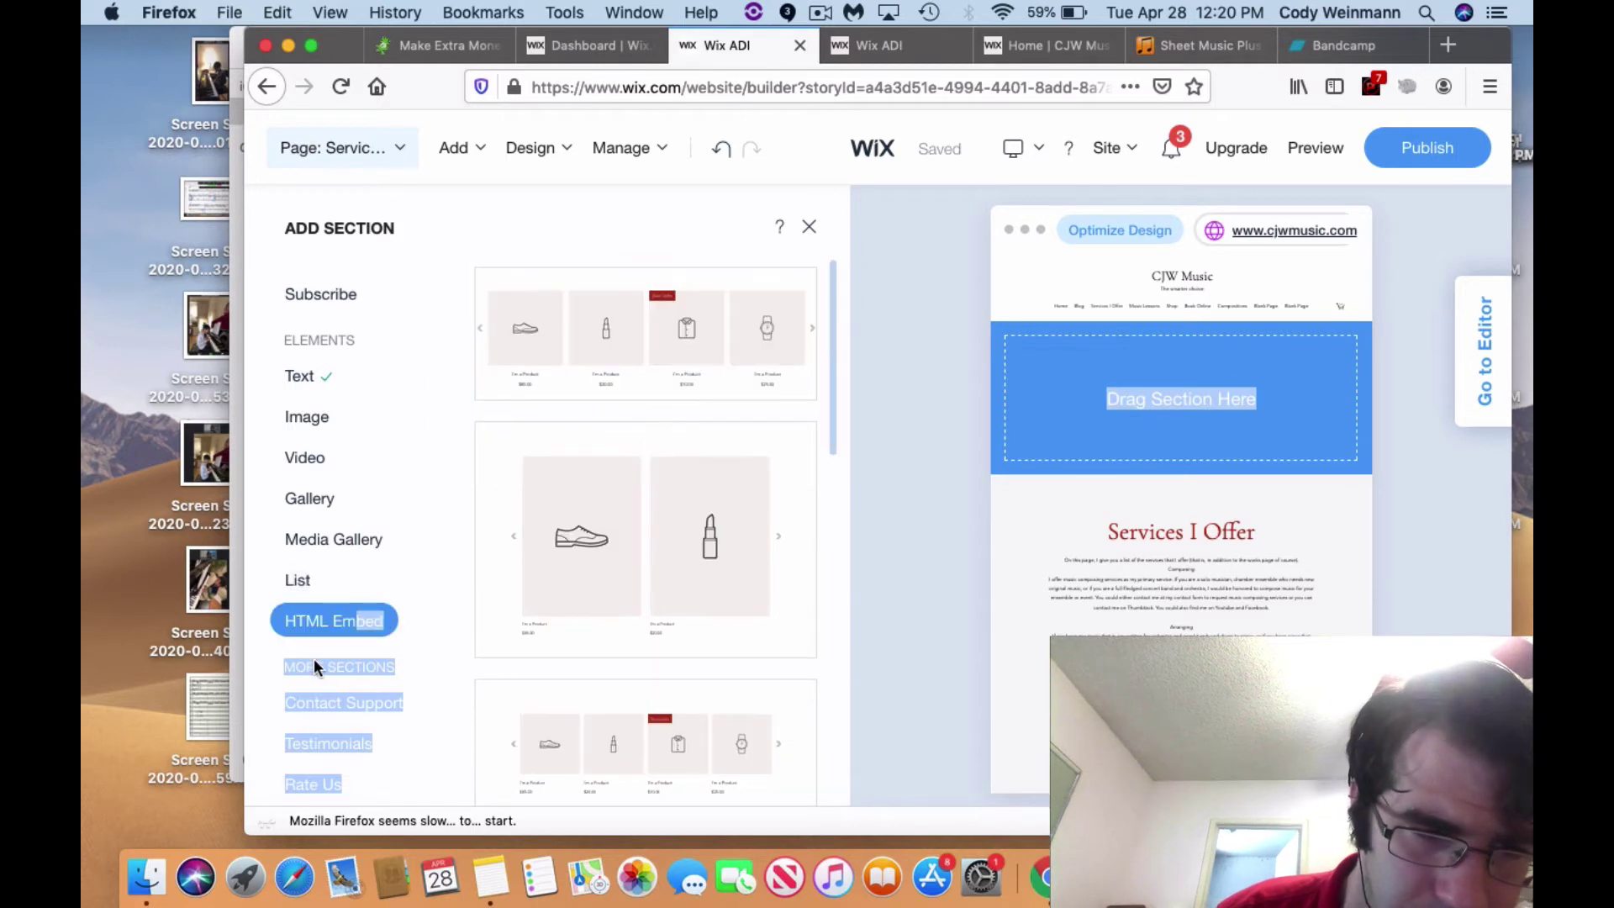
left_click(318, 624)
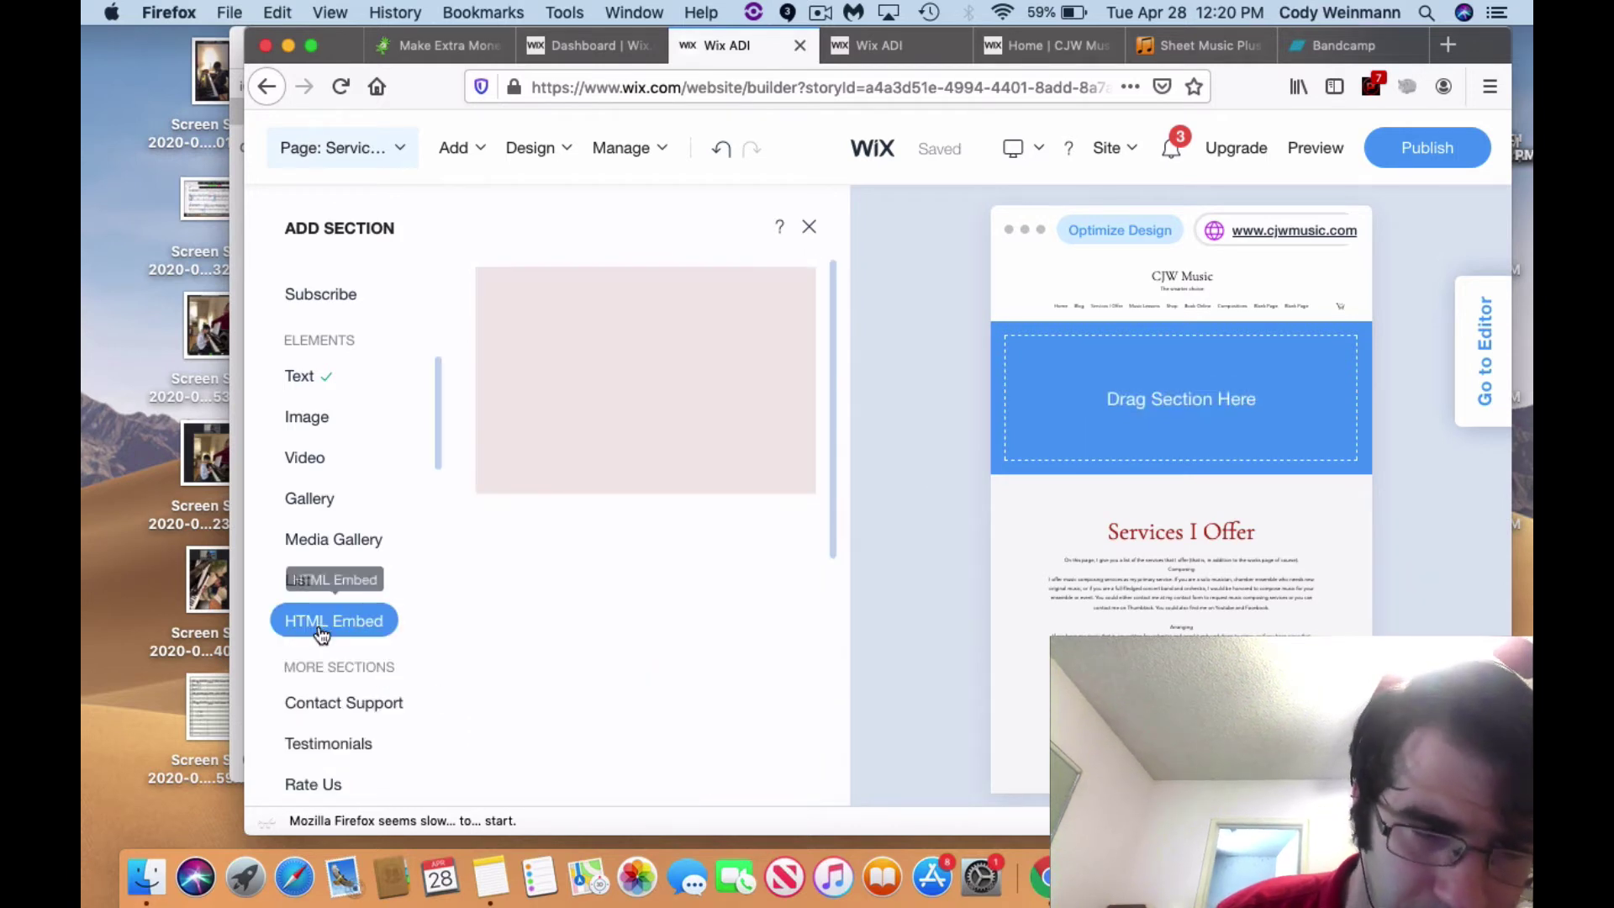
mouse_move(643, 491)
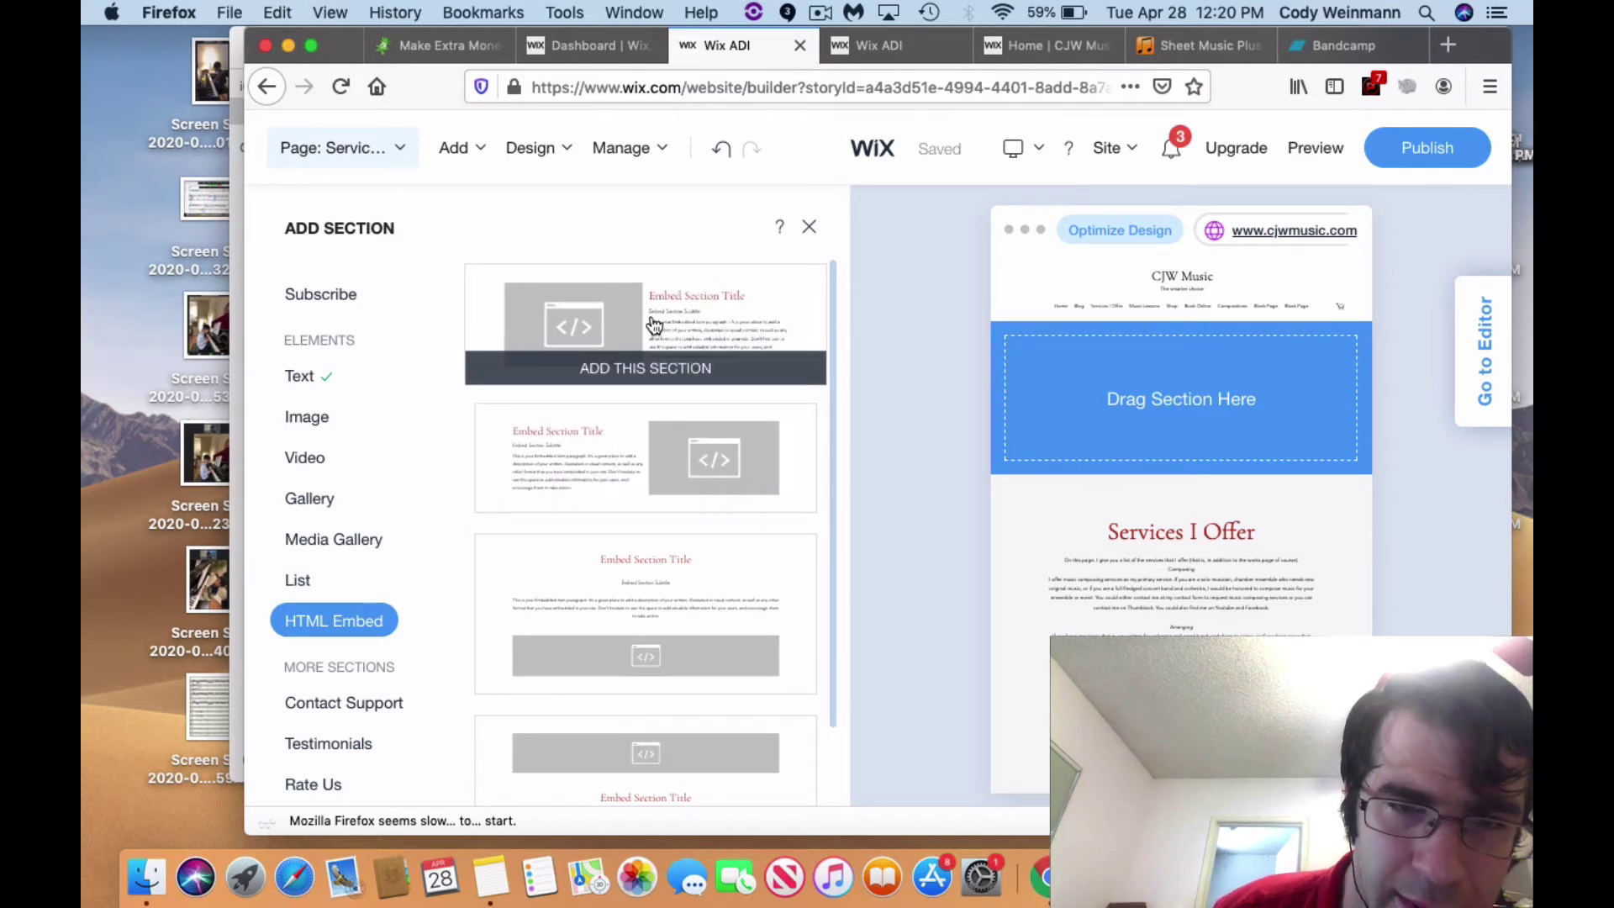
left_click_drag(651, 326, 1236, 371)
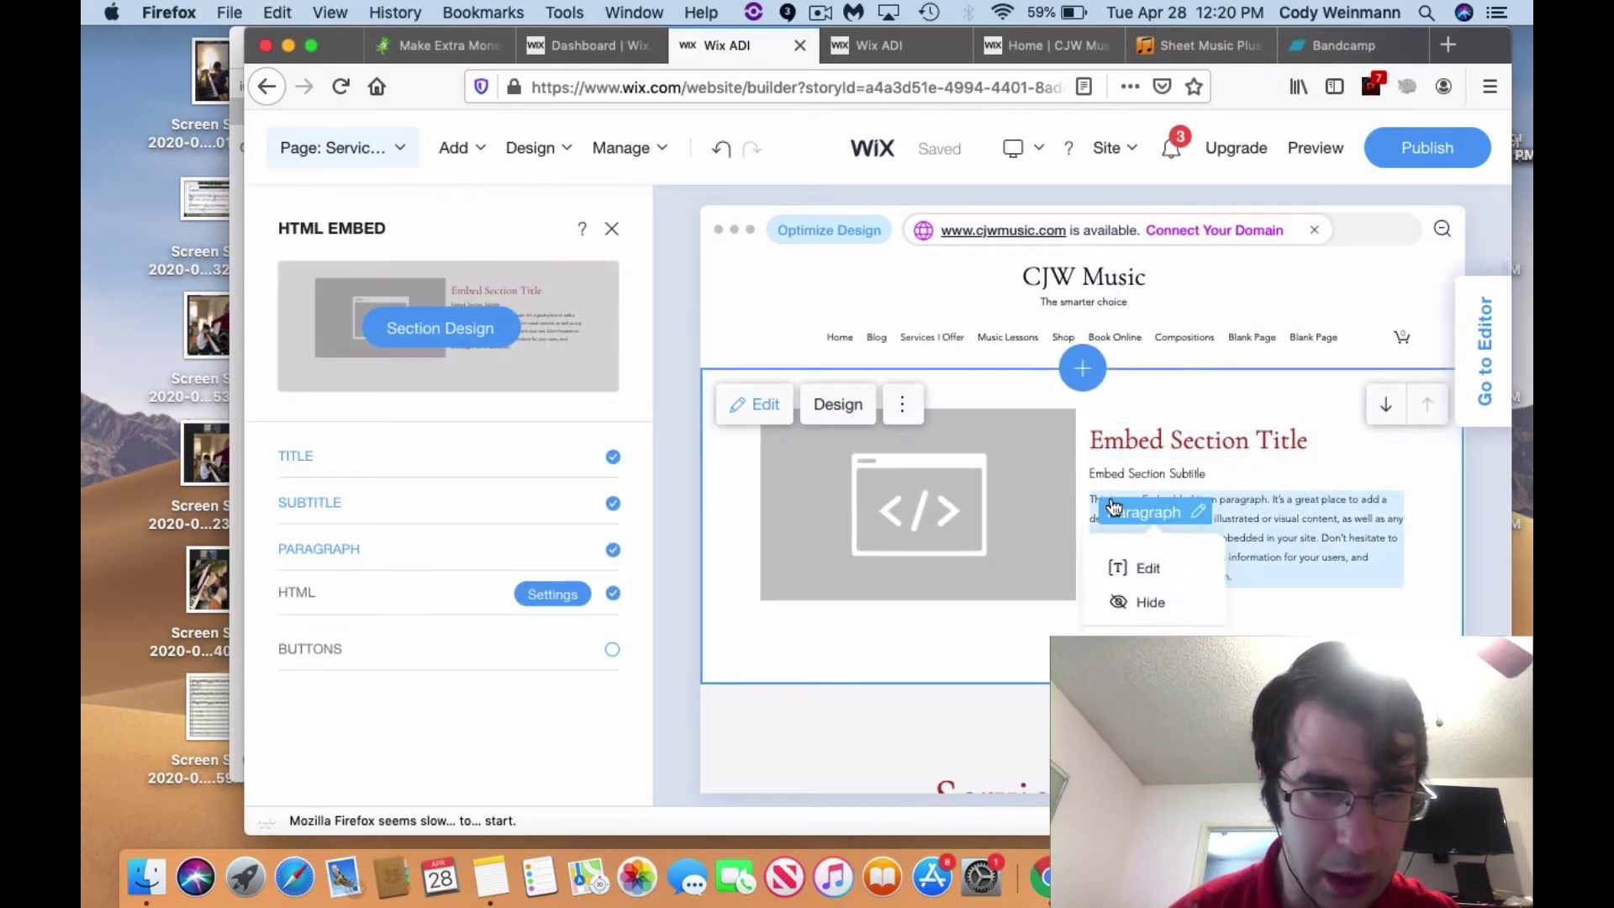
- Change the HTML Embed section's title to "Shop Also With Sheet Music Plues"
left_click(517, 469)
left_click(490, 470)
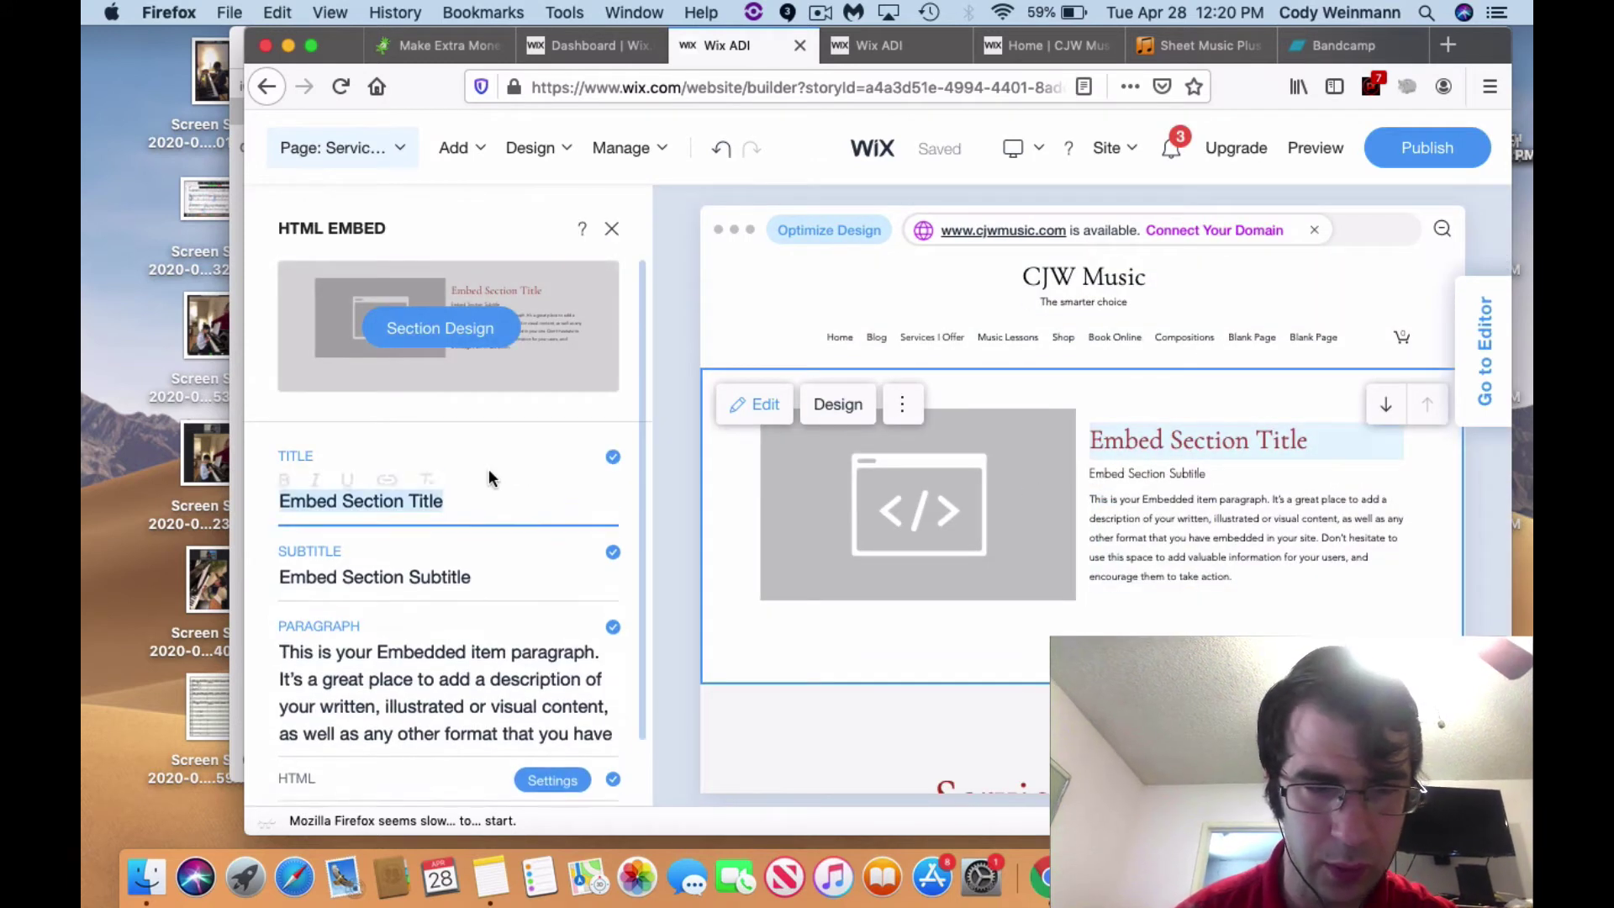
key("shift")
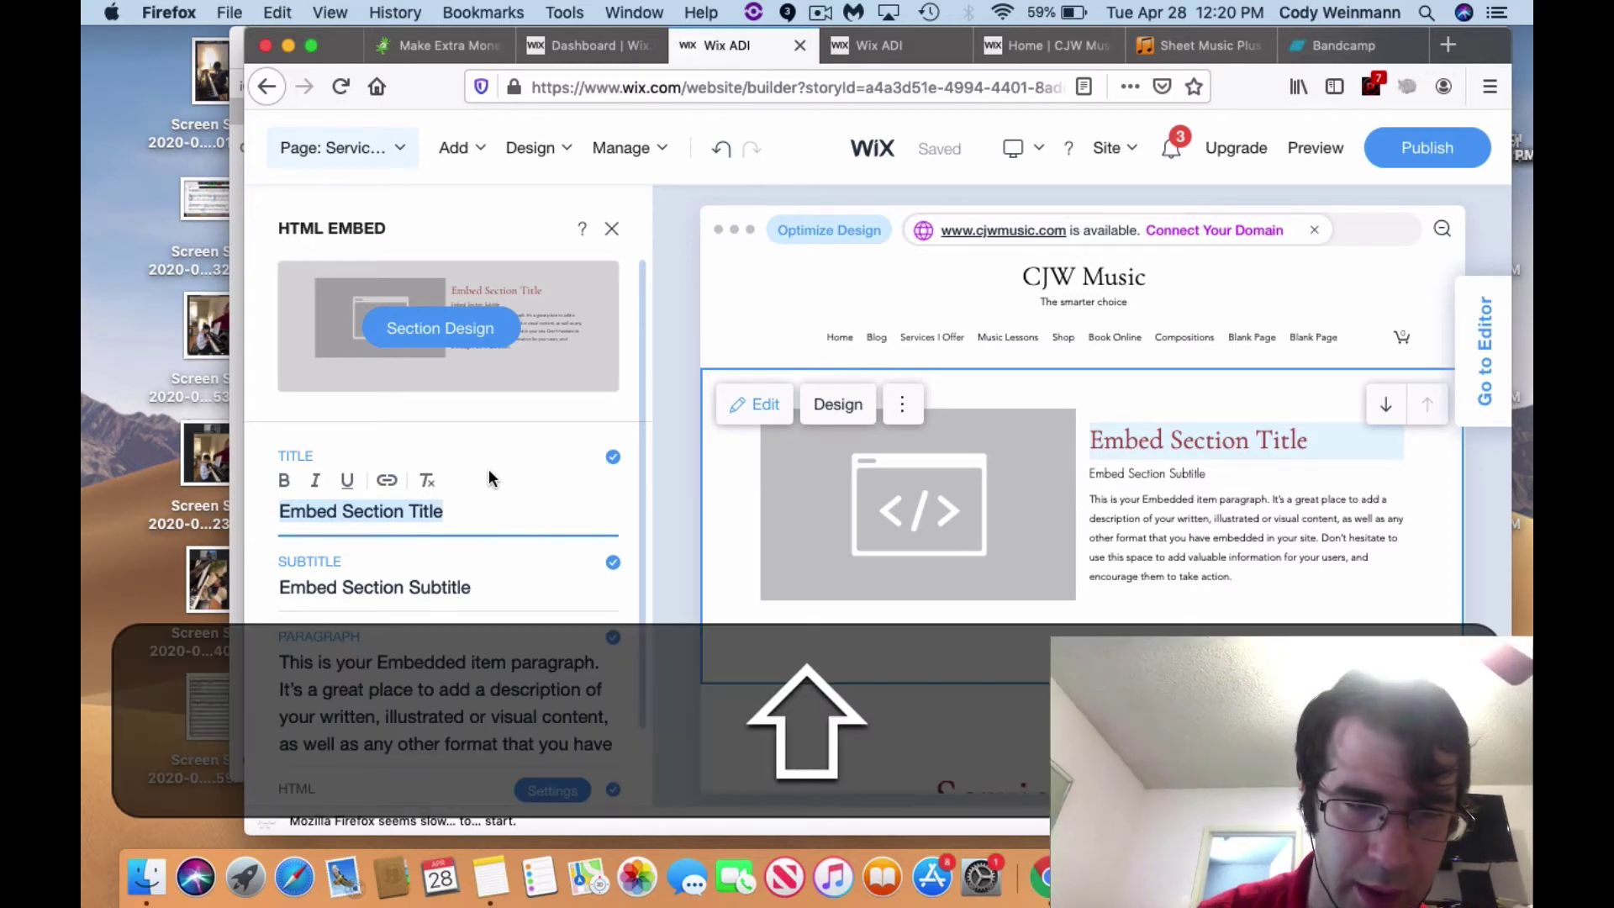
type("Sh")
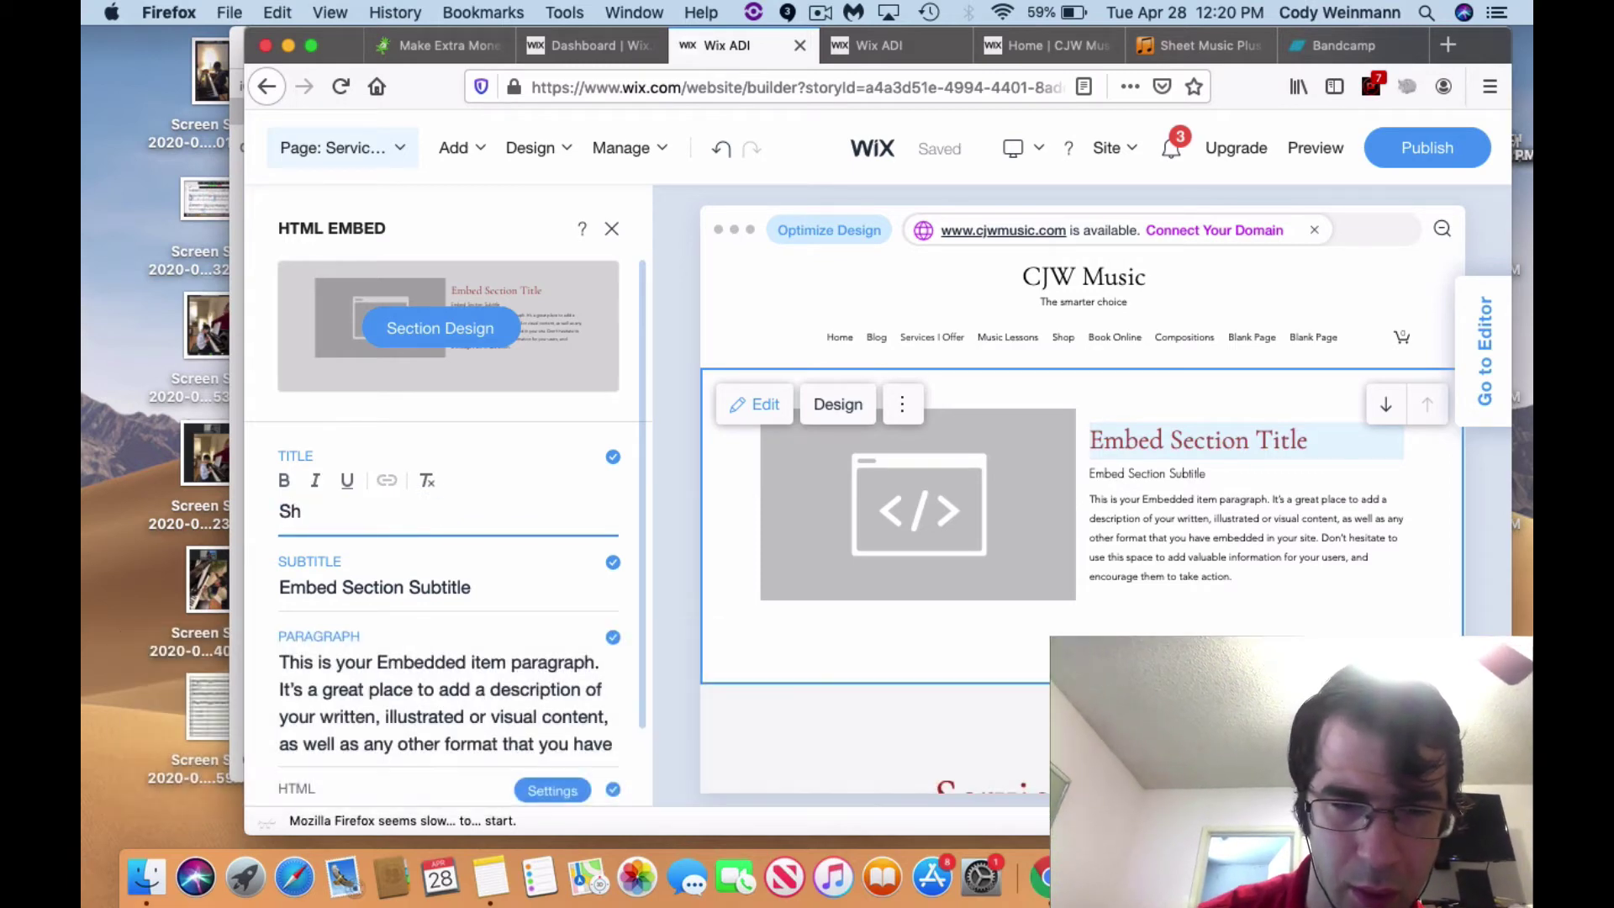
type("op also")
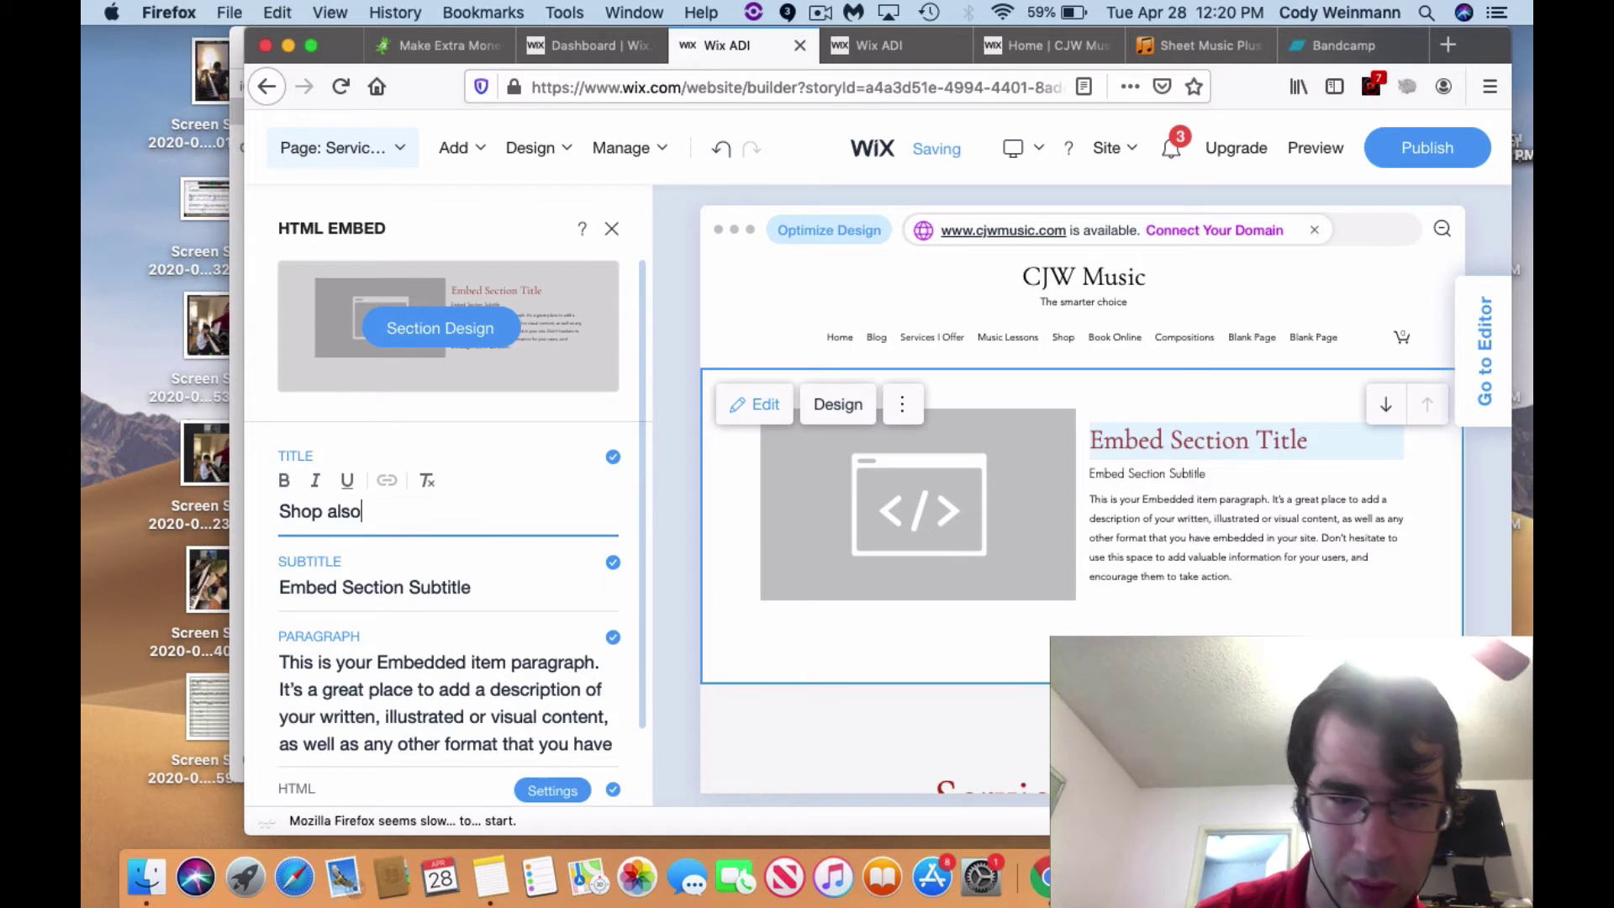
key("BackSpace")
type("wi")
key("BackSpace")
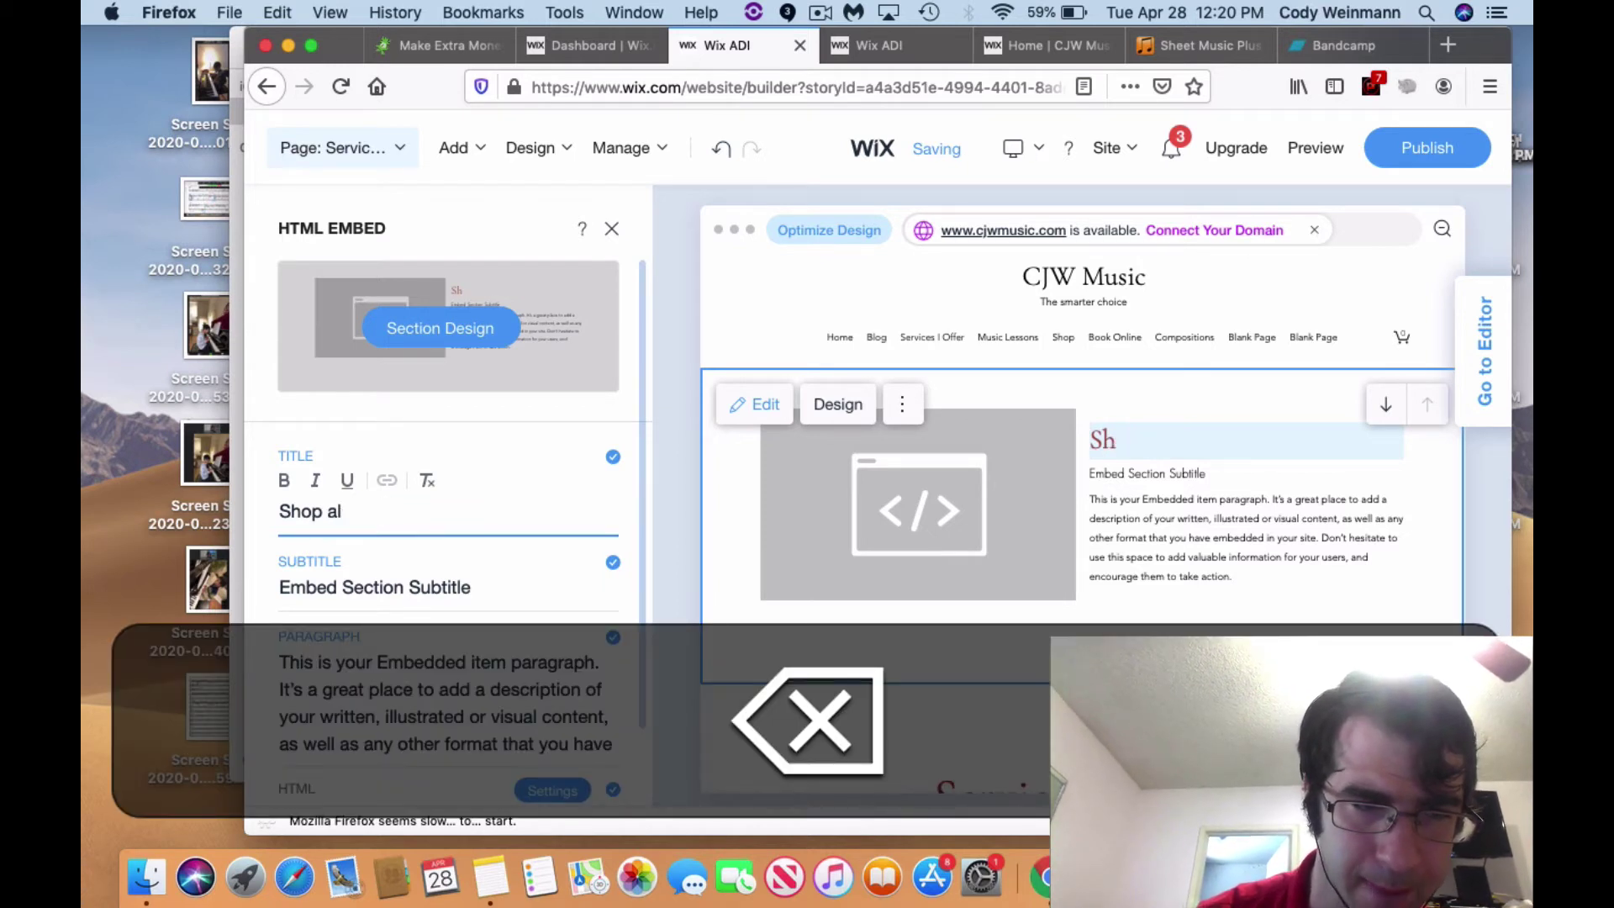
key("BackSpace")
key("BackSpace")
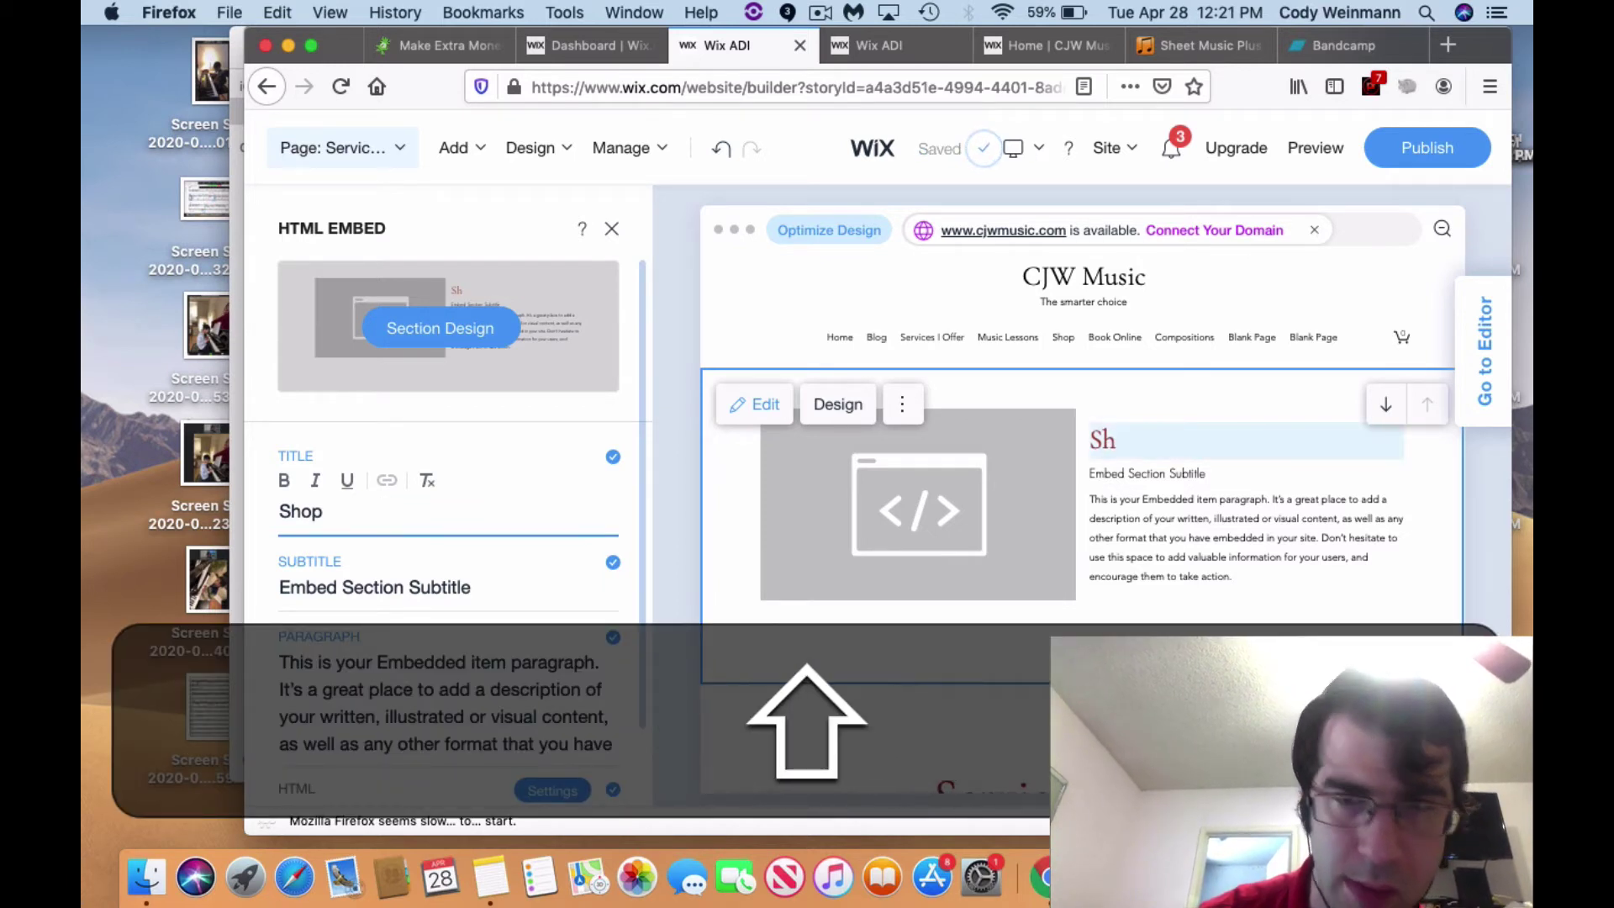
type("Also With ")
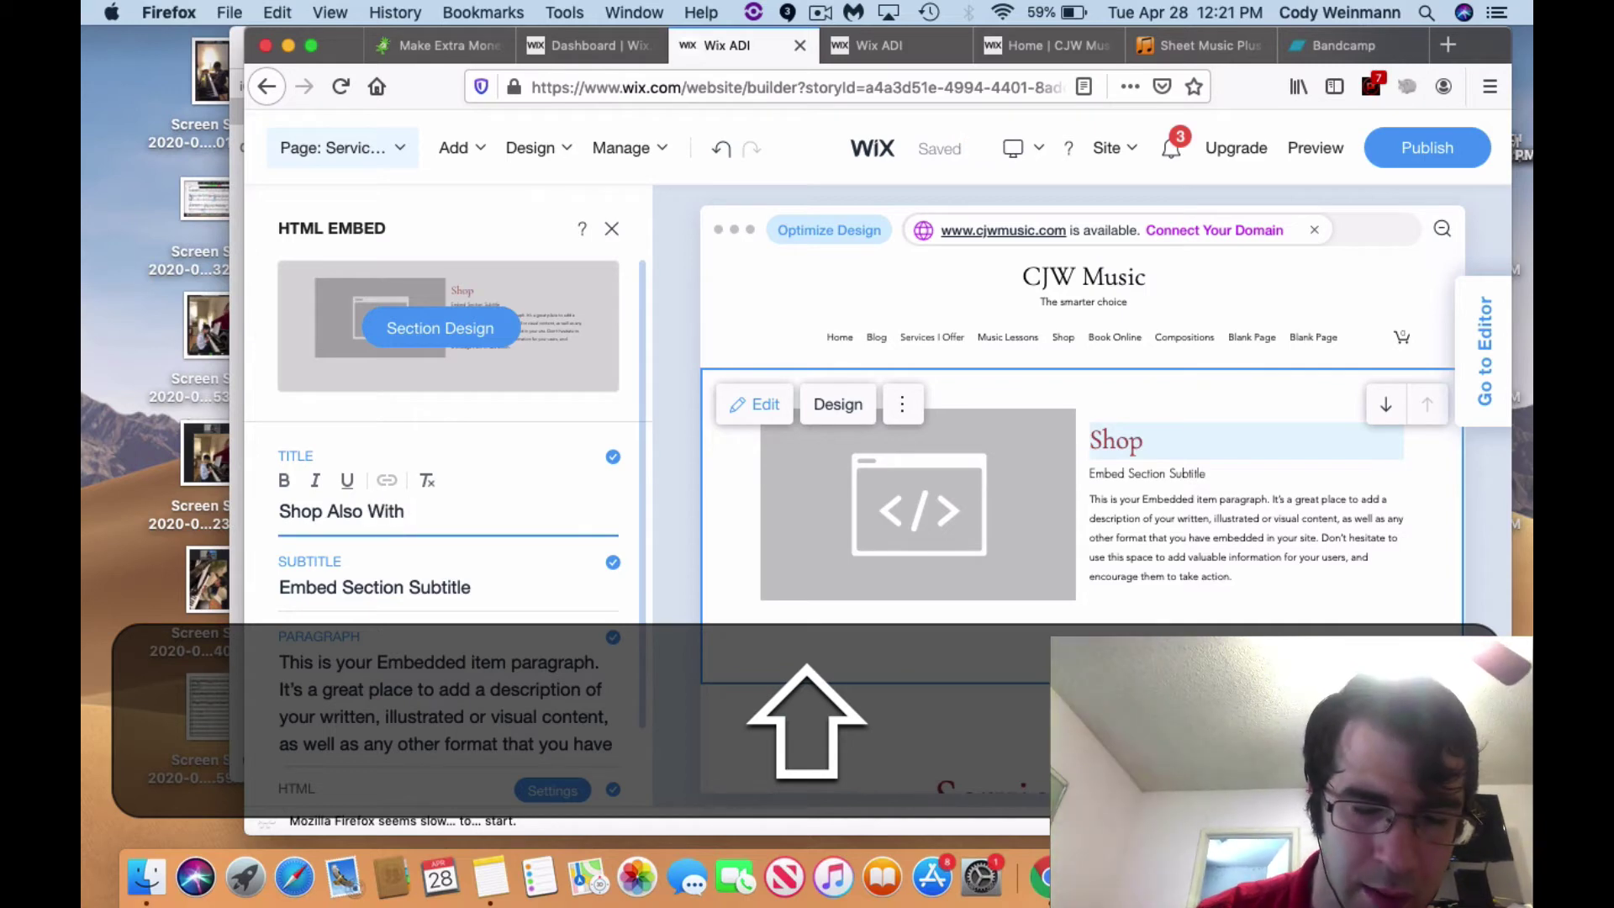
type("Sheet ")
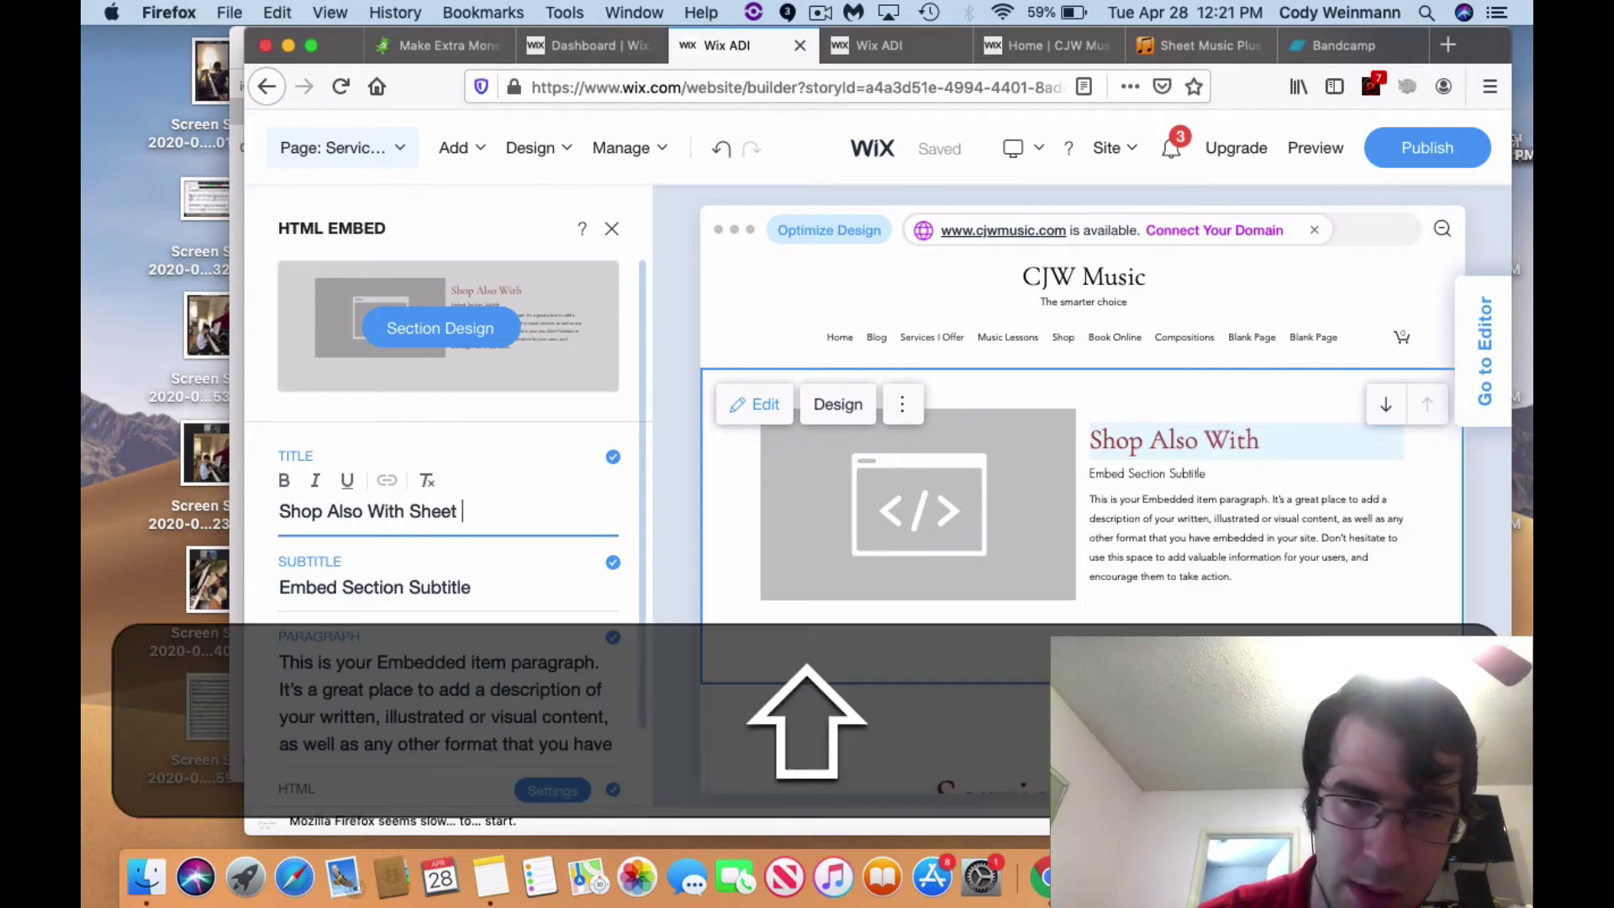
type("Music ")
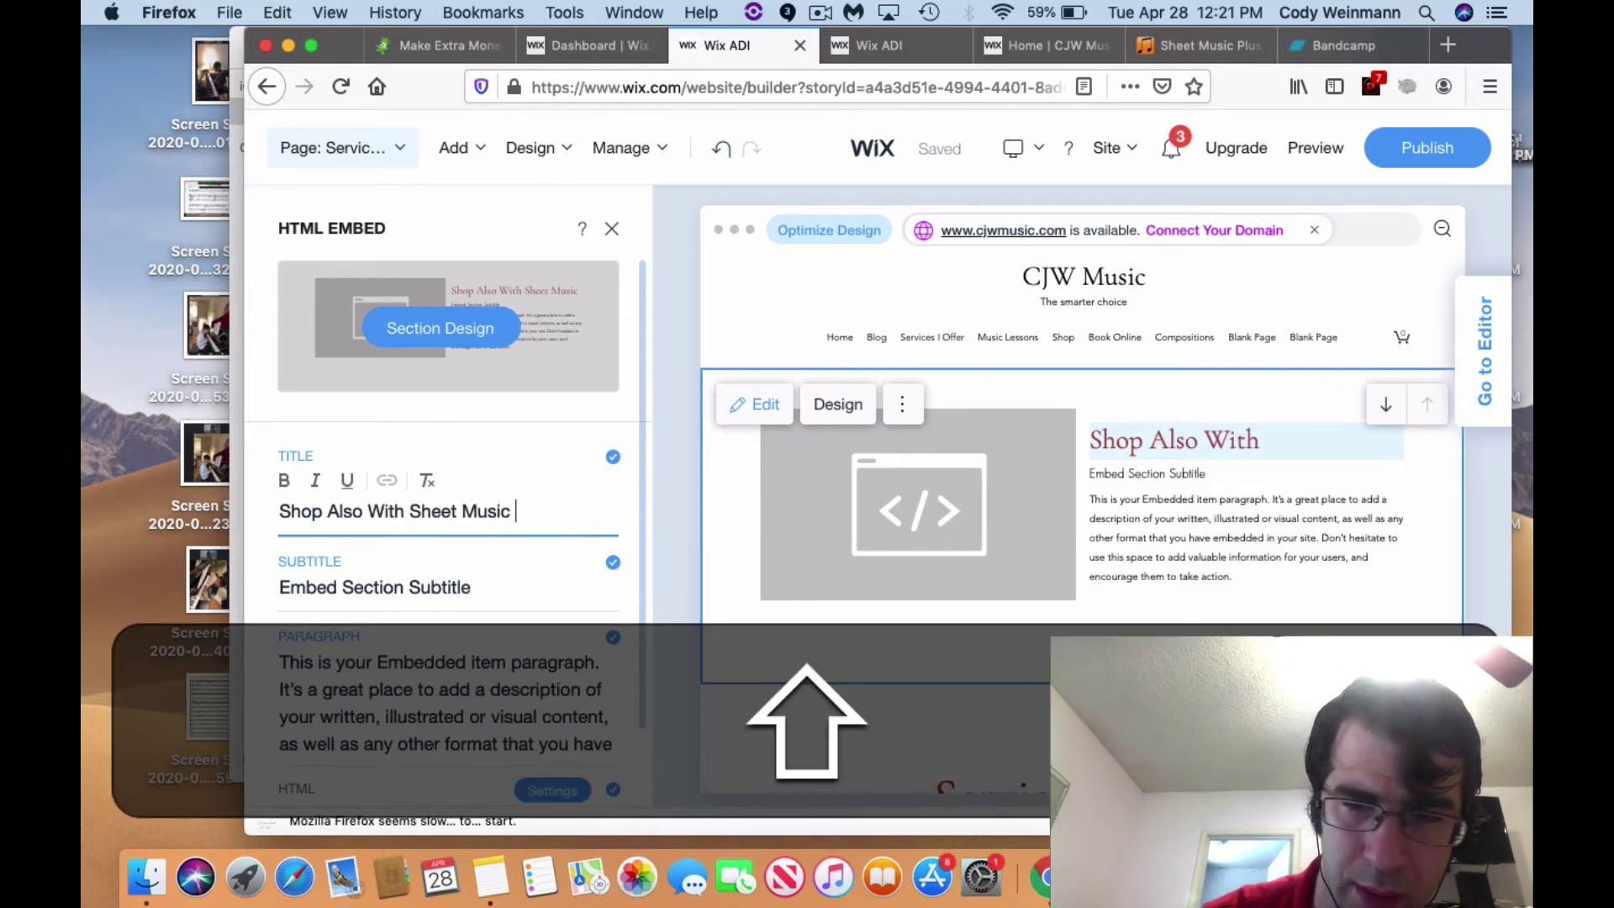
type("Plues")
- Clear the HTML Embed section's subtitle text
left_click(479, 587)
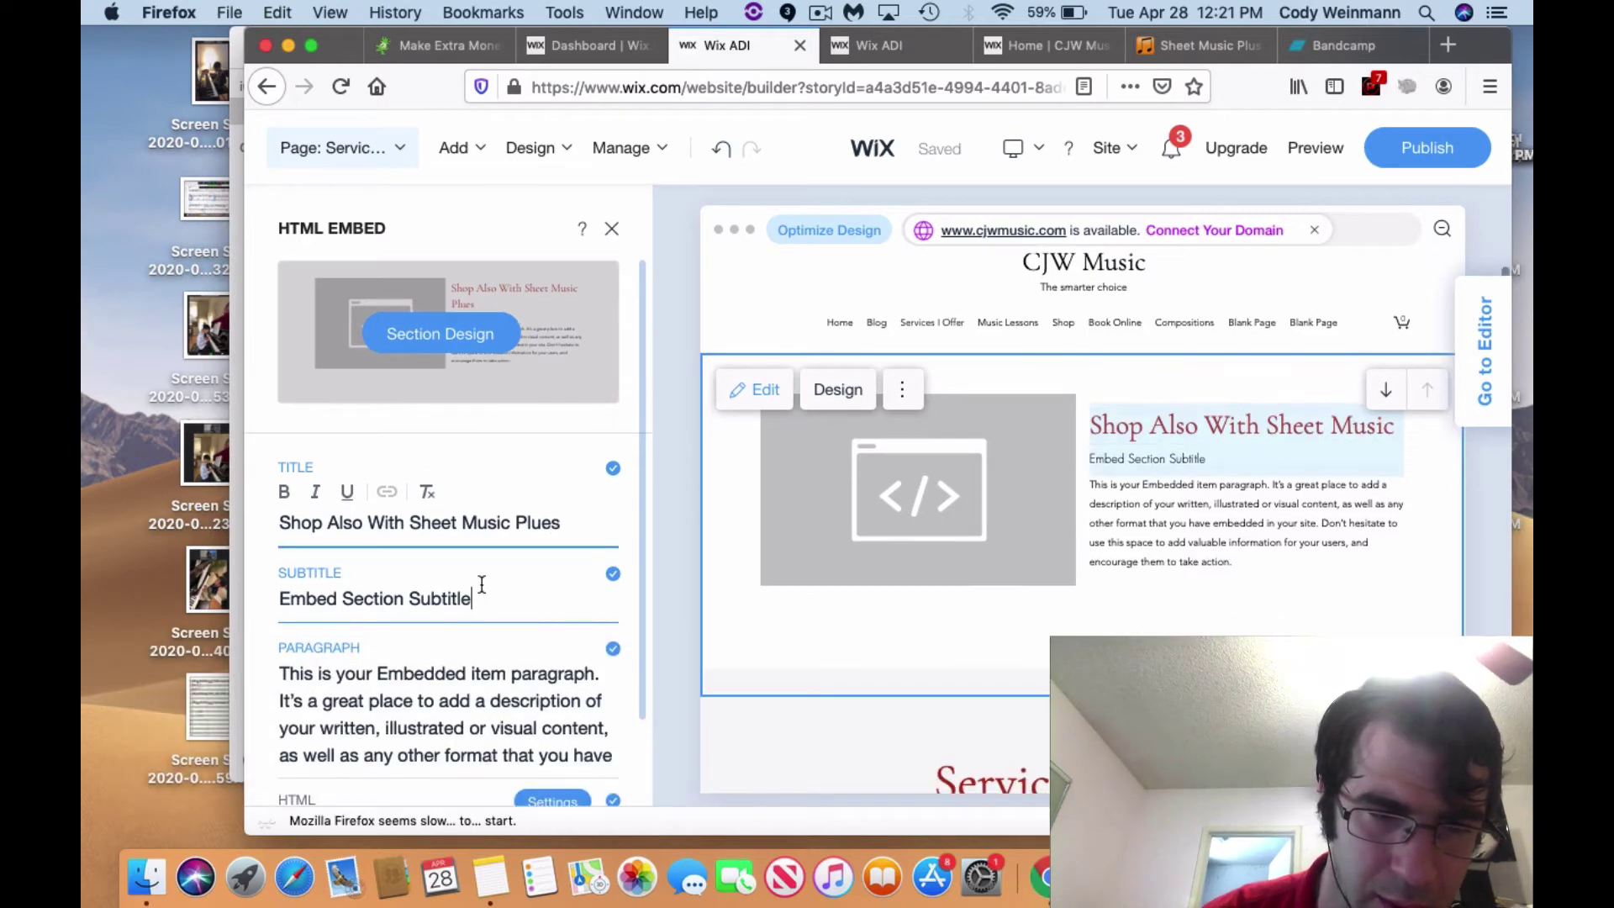
triple_click(480, 582)
key("BackSpace")
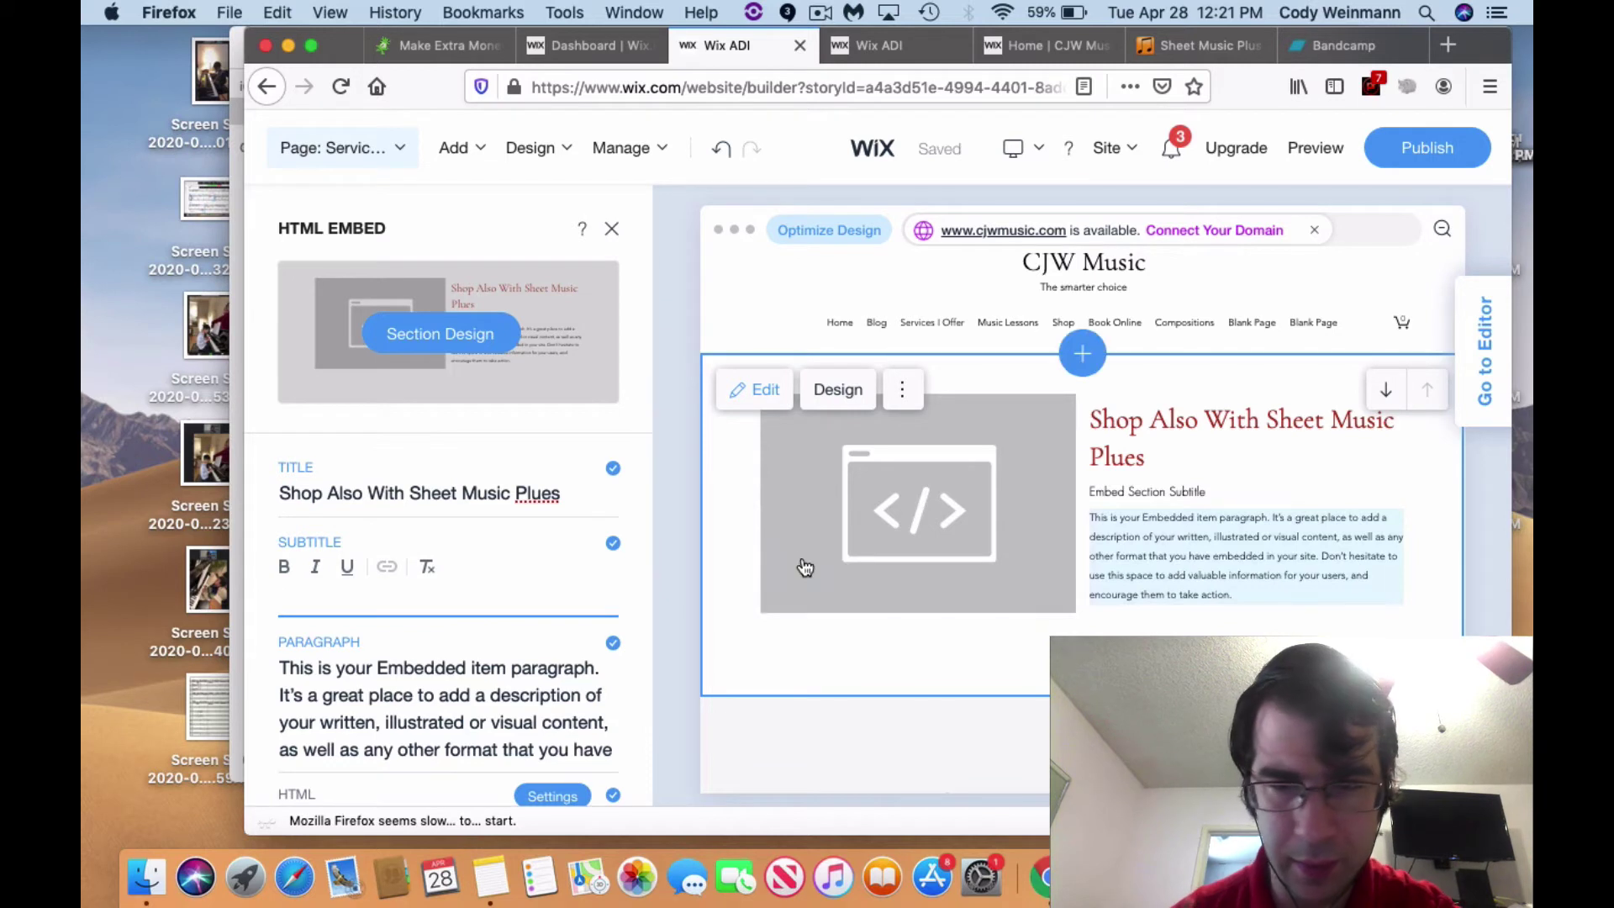
- Open the embed's HTML settings and paste the copied Sheet Music Plus affiliate banner code into the code field
left_click(1118, 538)
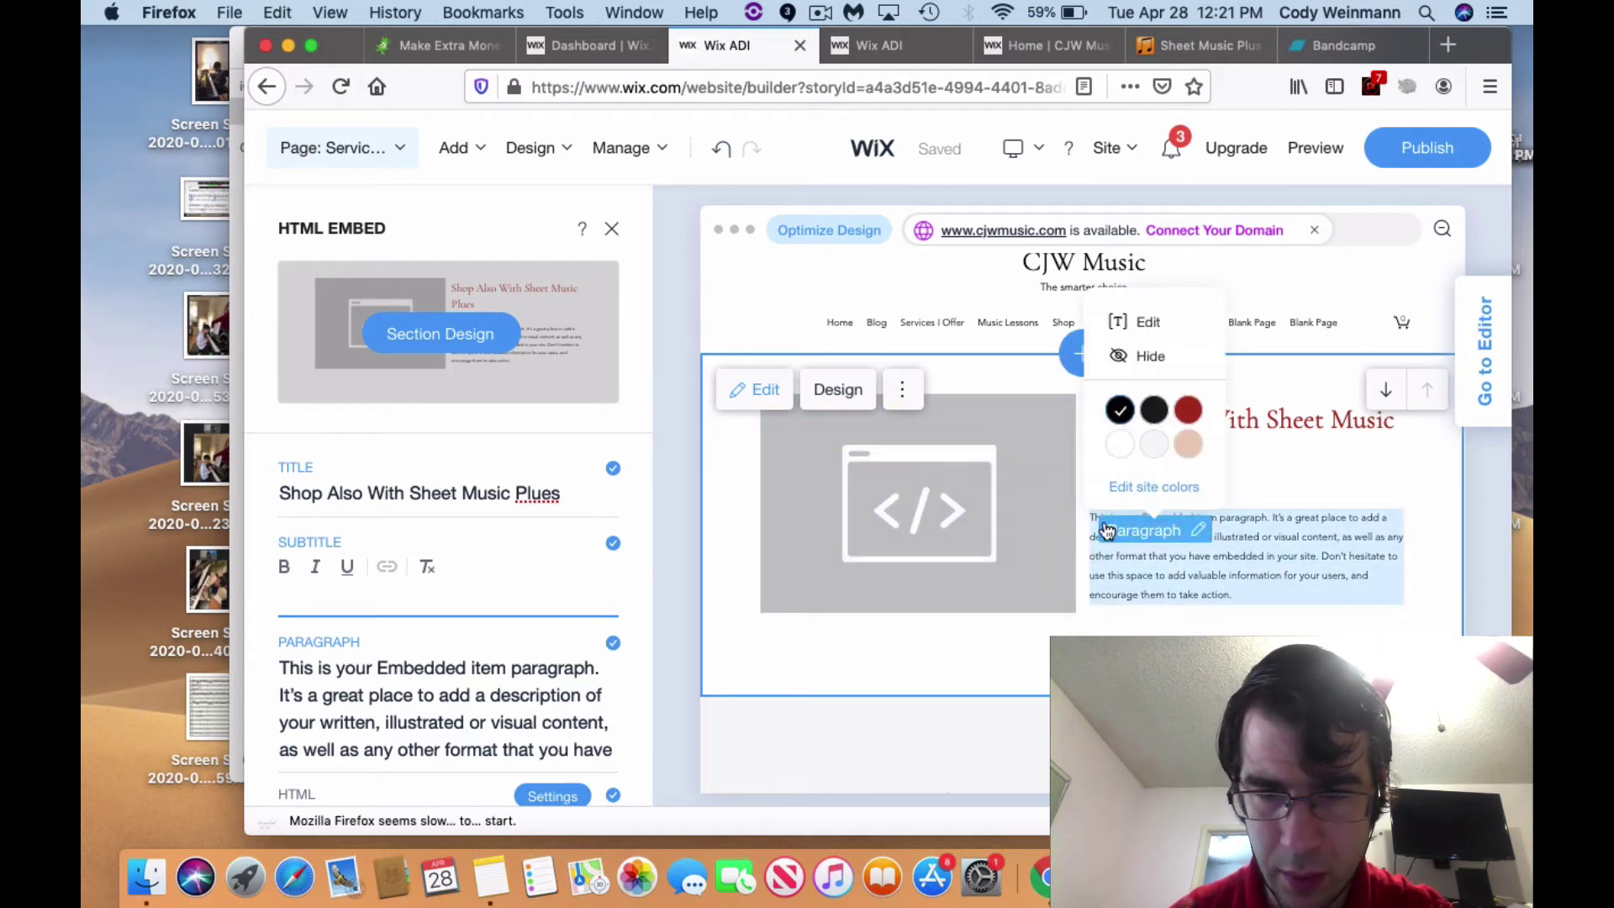
left_click(927, 528)
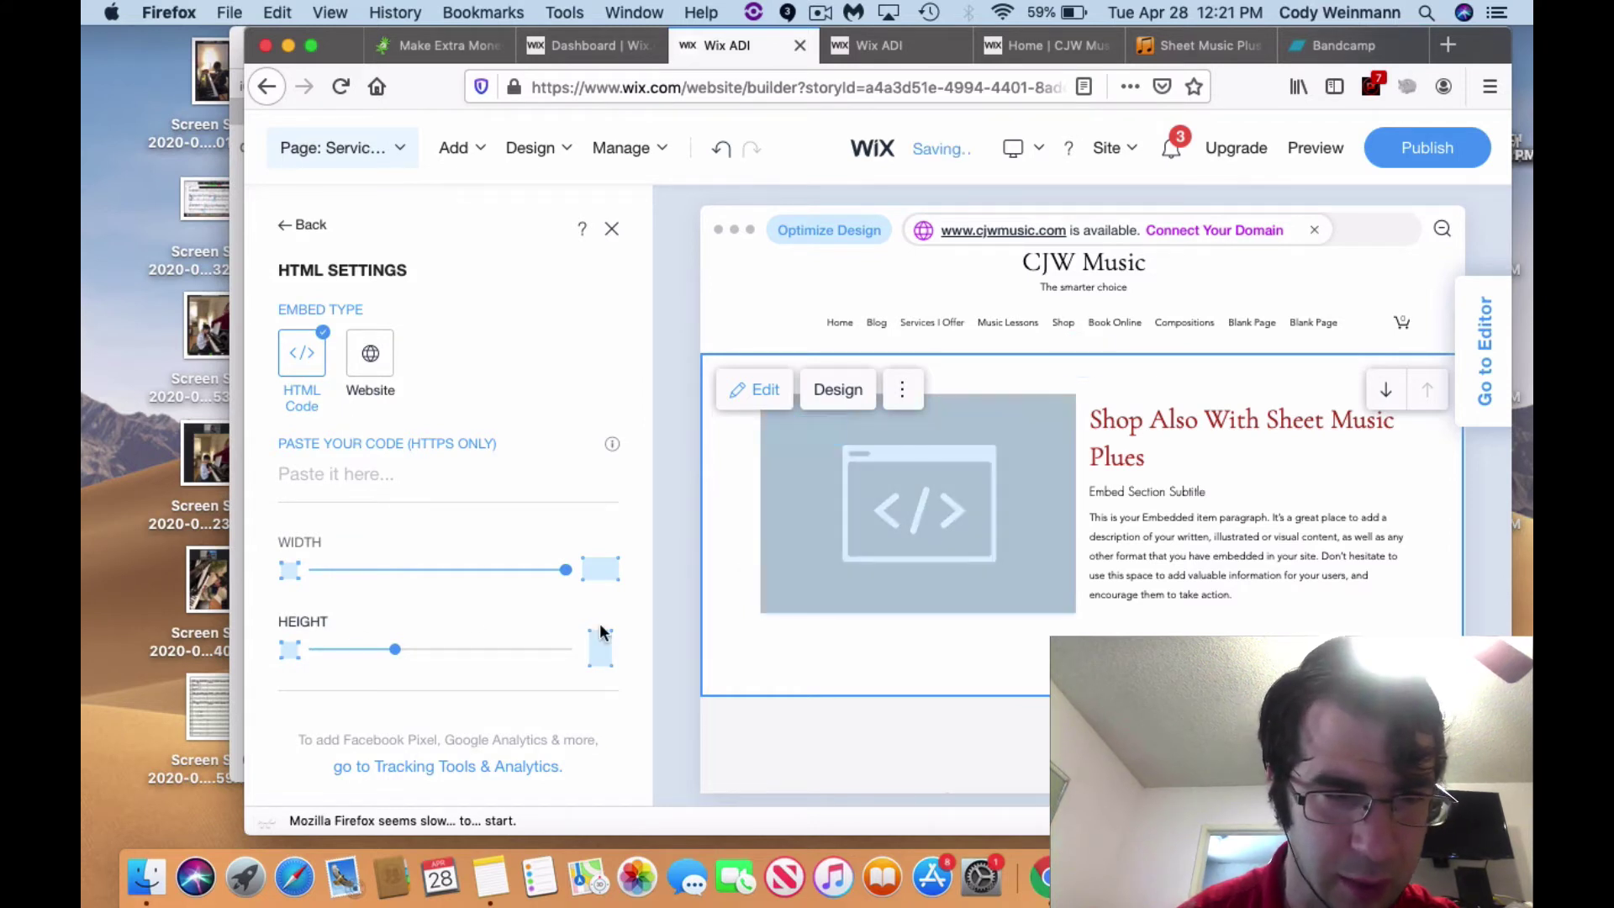
left_click(429, 478)
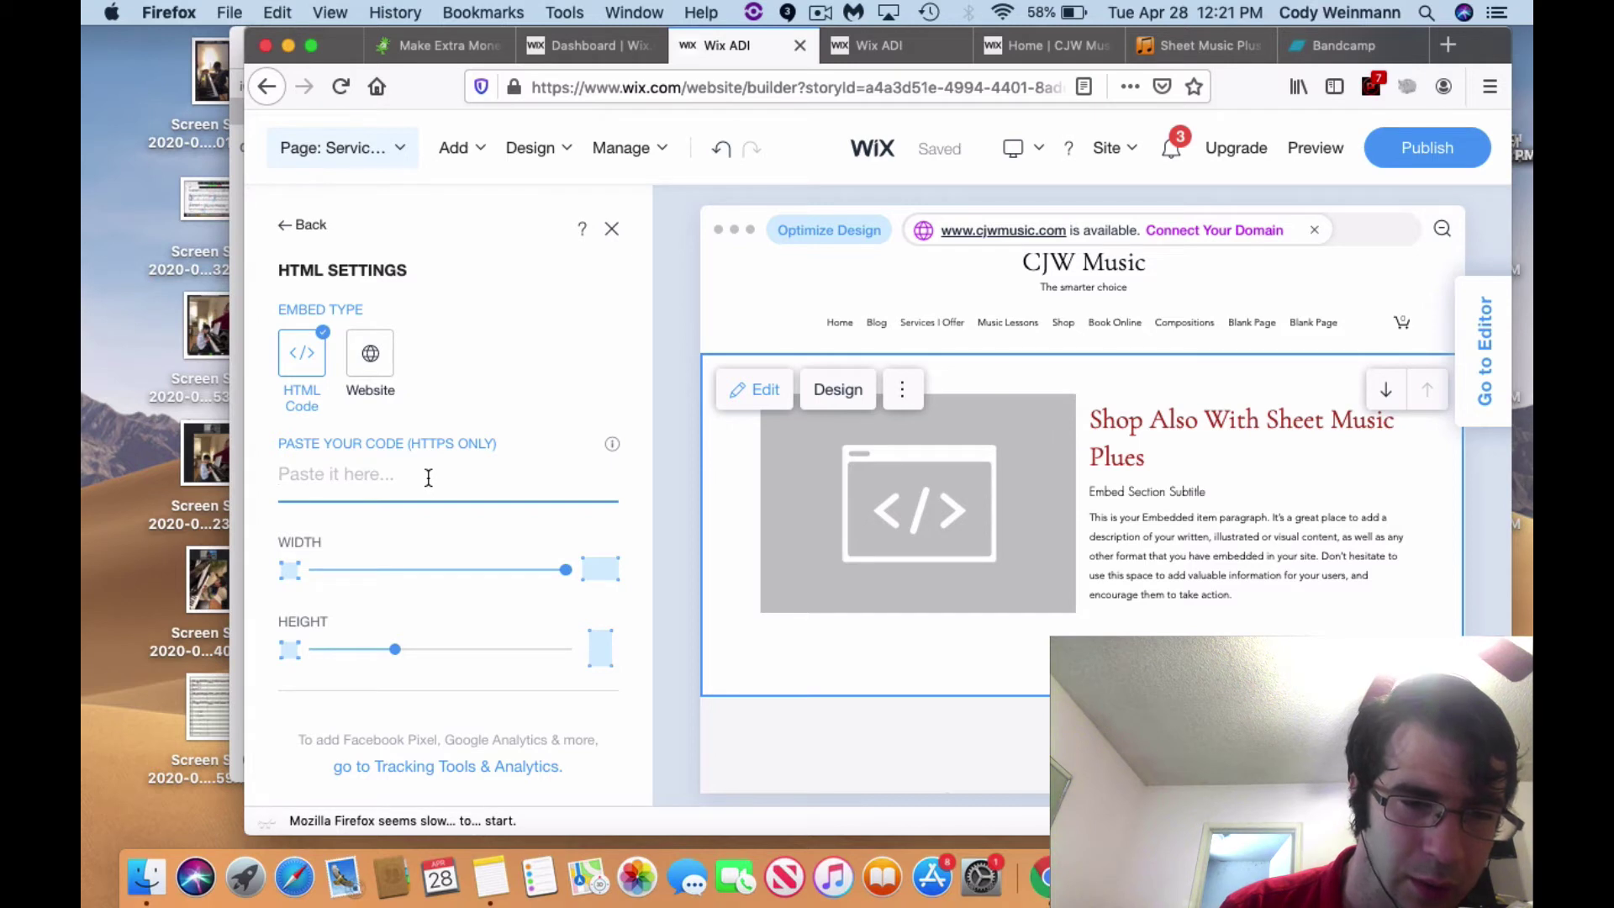
key("super")
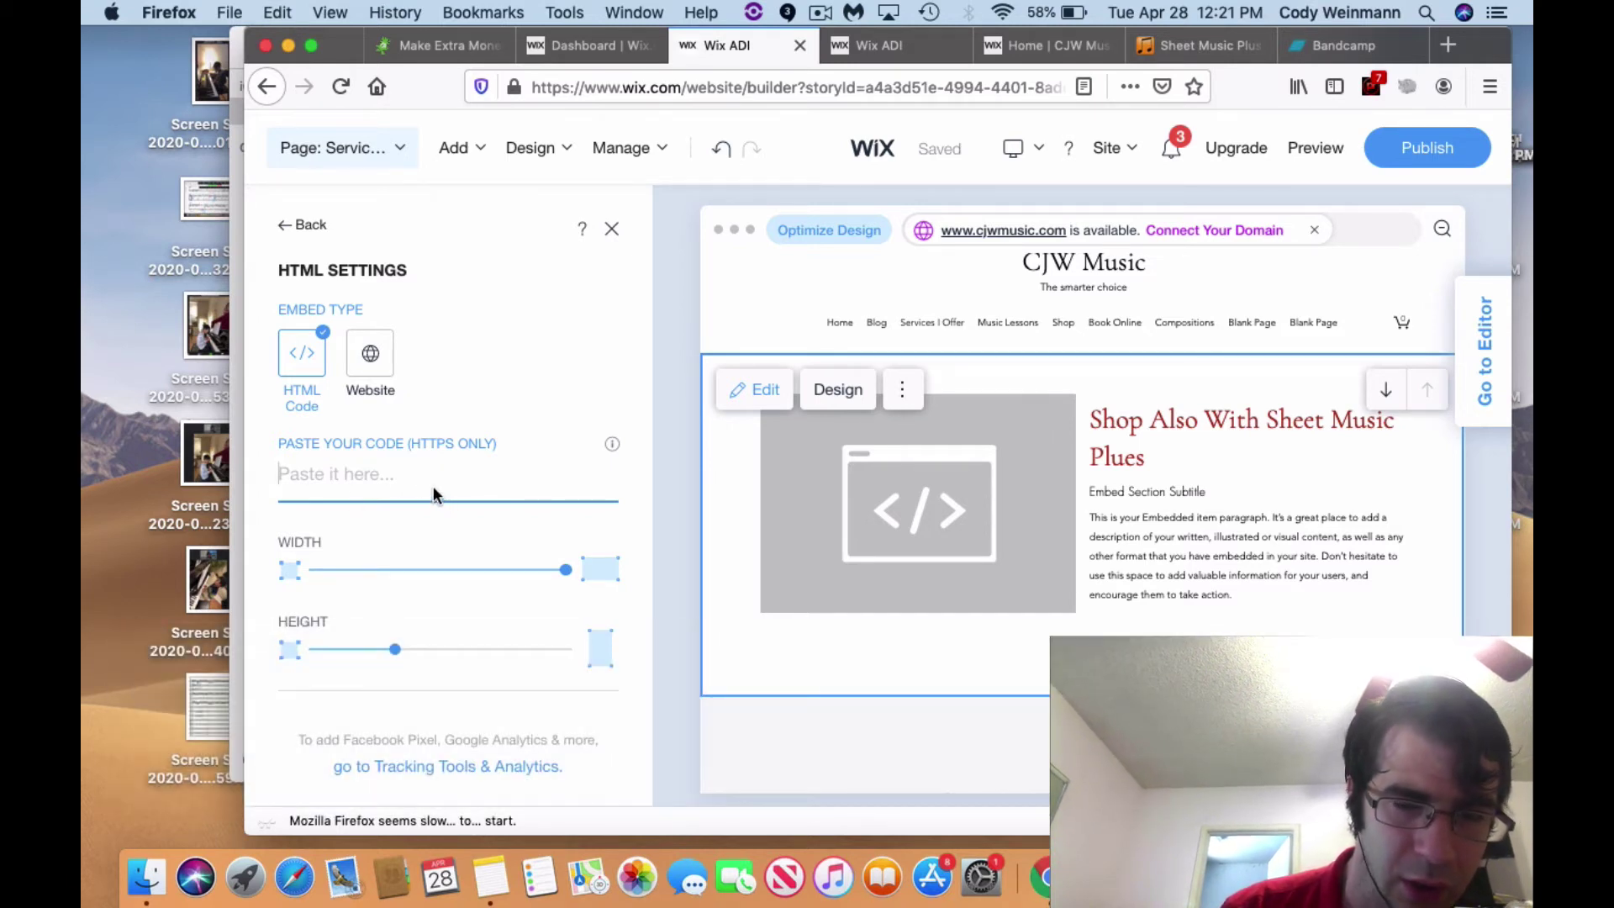
type("<a href=\"https://www.sheetmusicplus.com/?aff_id=469207\"> <img alt=\"Sheet Music Plus Home Page 2\" src=\"https://assets.sheetmusicplus.com/banner/Home1_AF_125x125-Static.gif\" border=\"0\"> </a>")
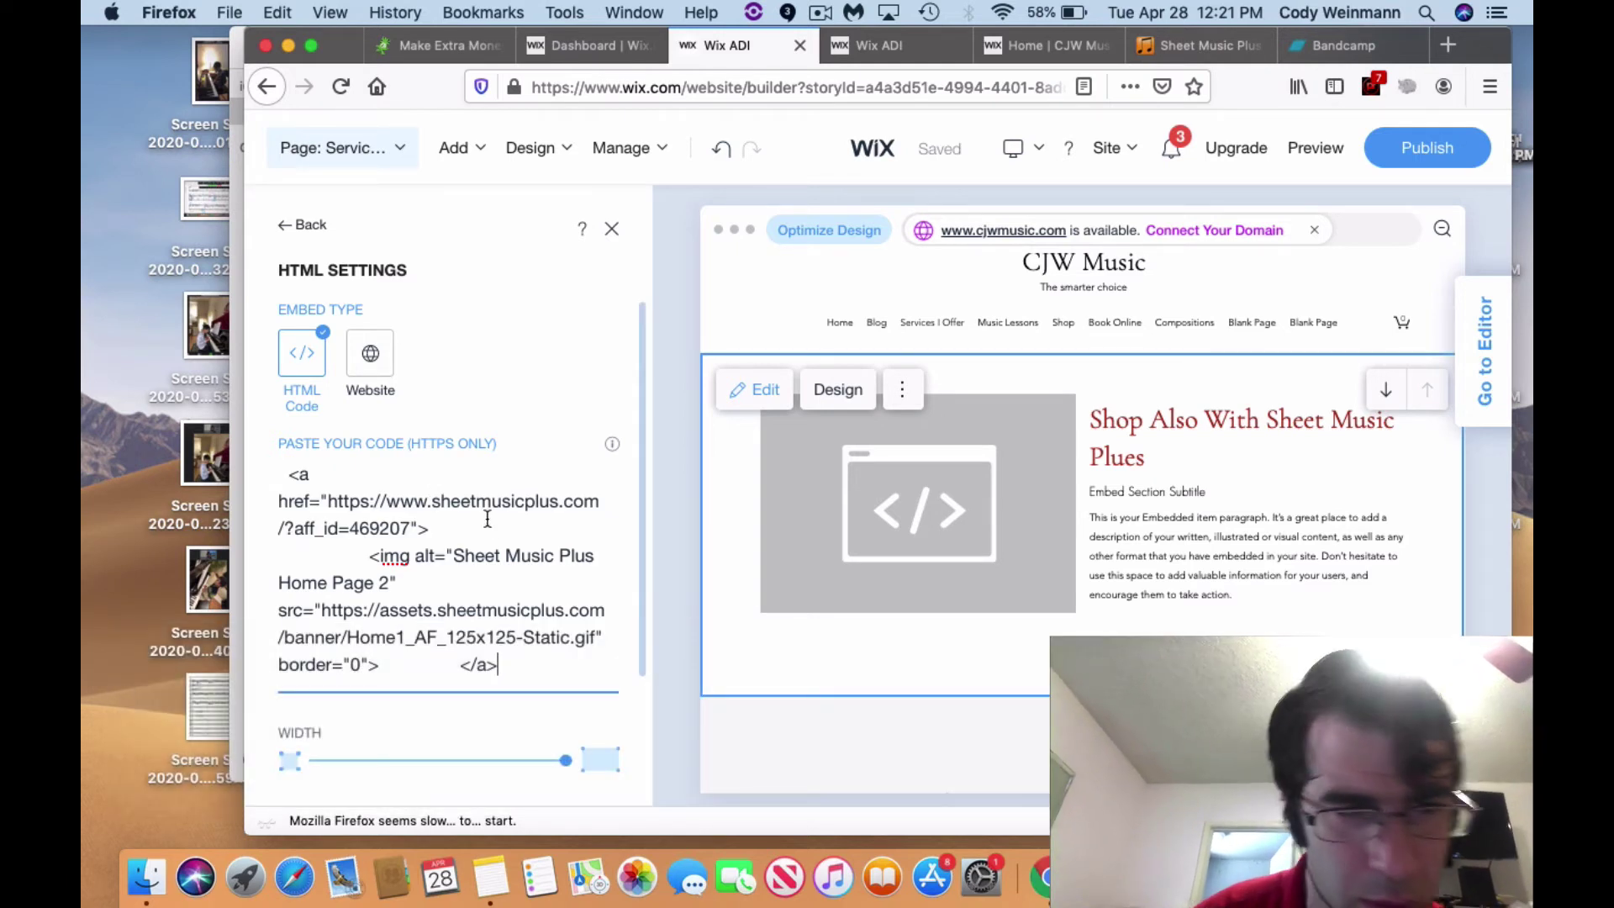
scroll(492, 528, "down", 4)
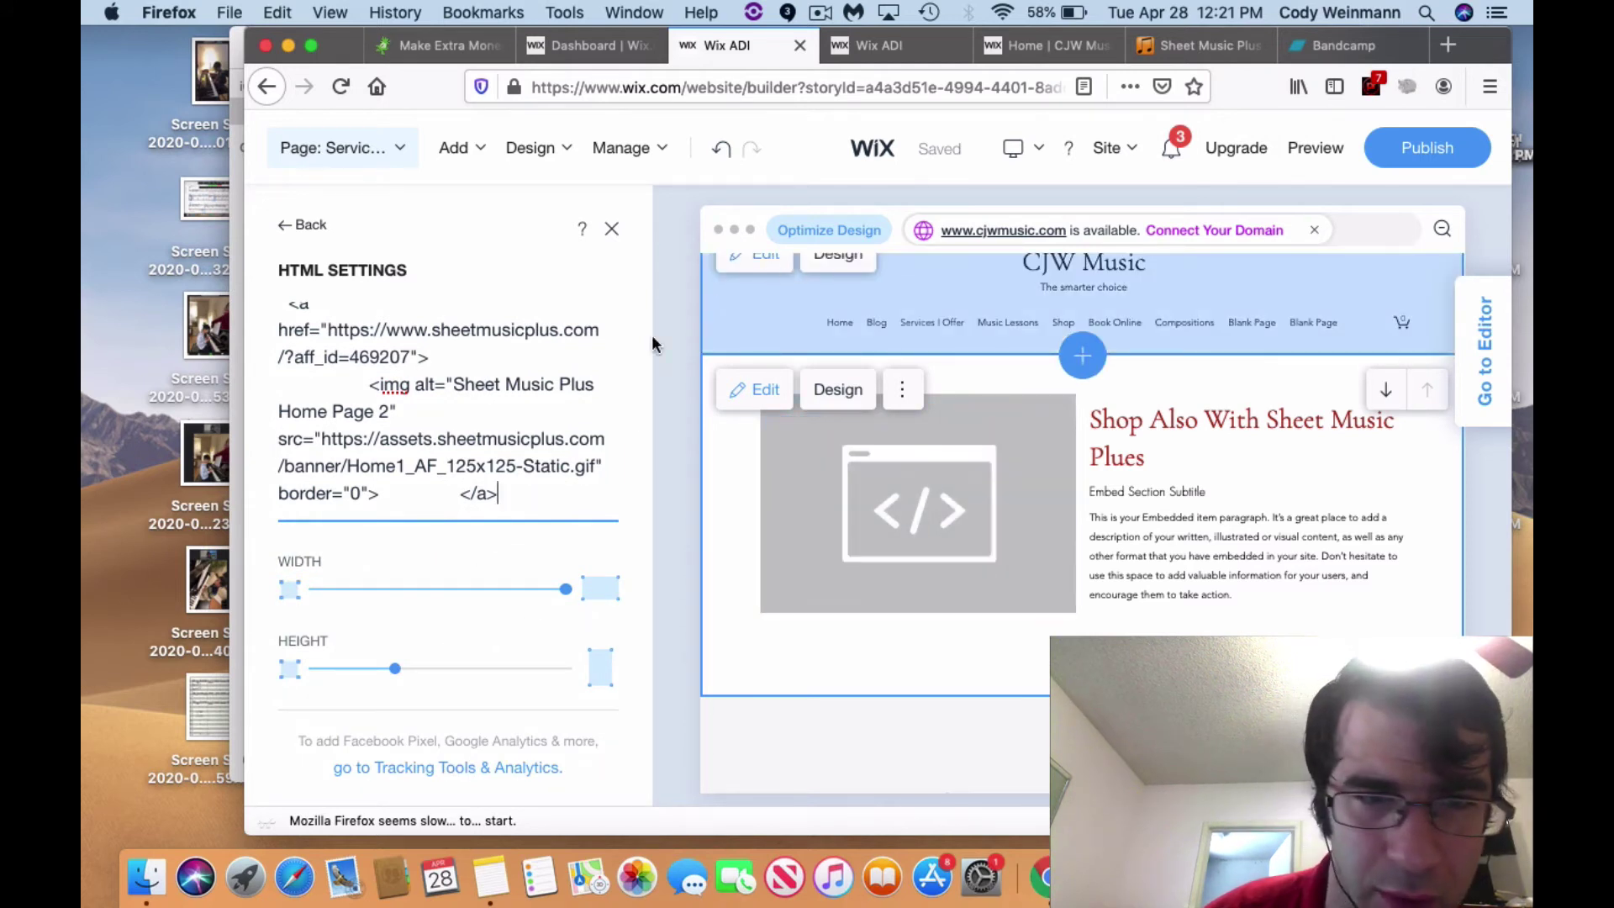
scroll(472, 628, "up", 3)
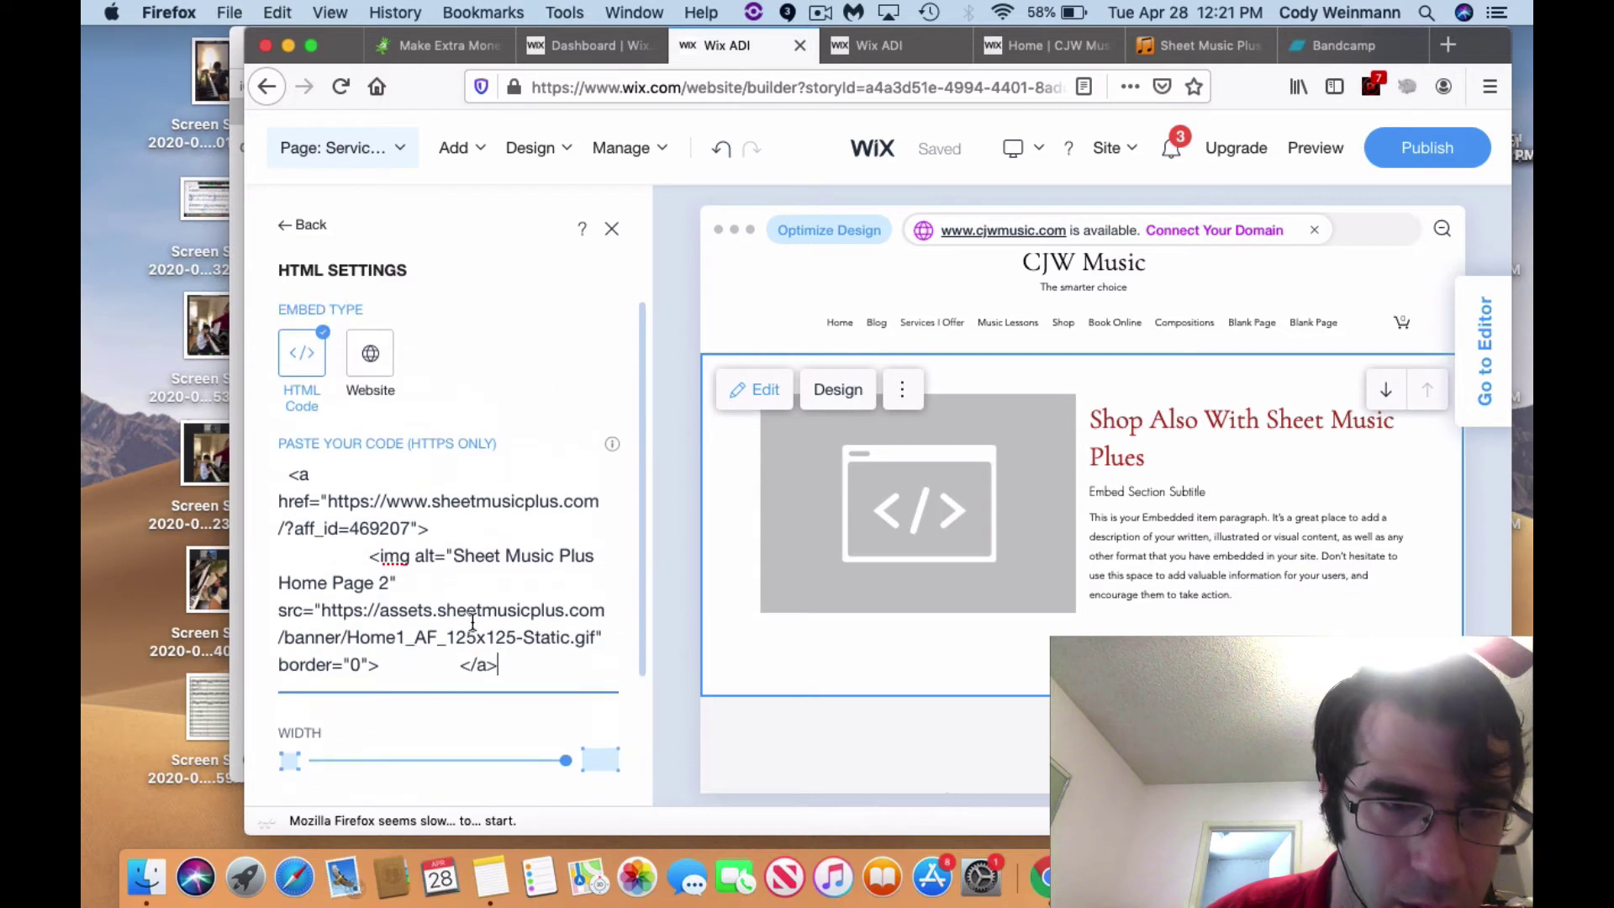
- Keep HTML Code as the embed type and select the entire affiliate code in the code field
left_click(292, 367)
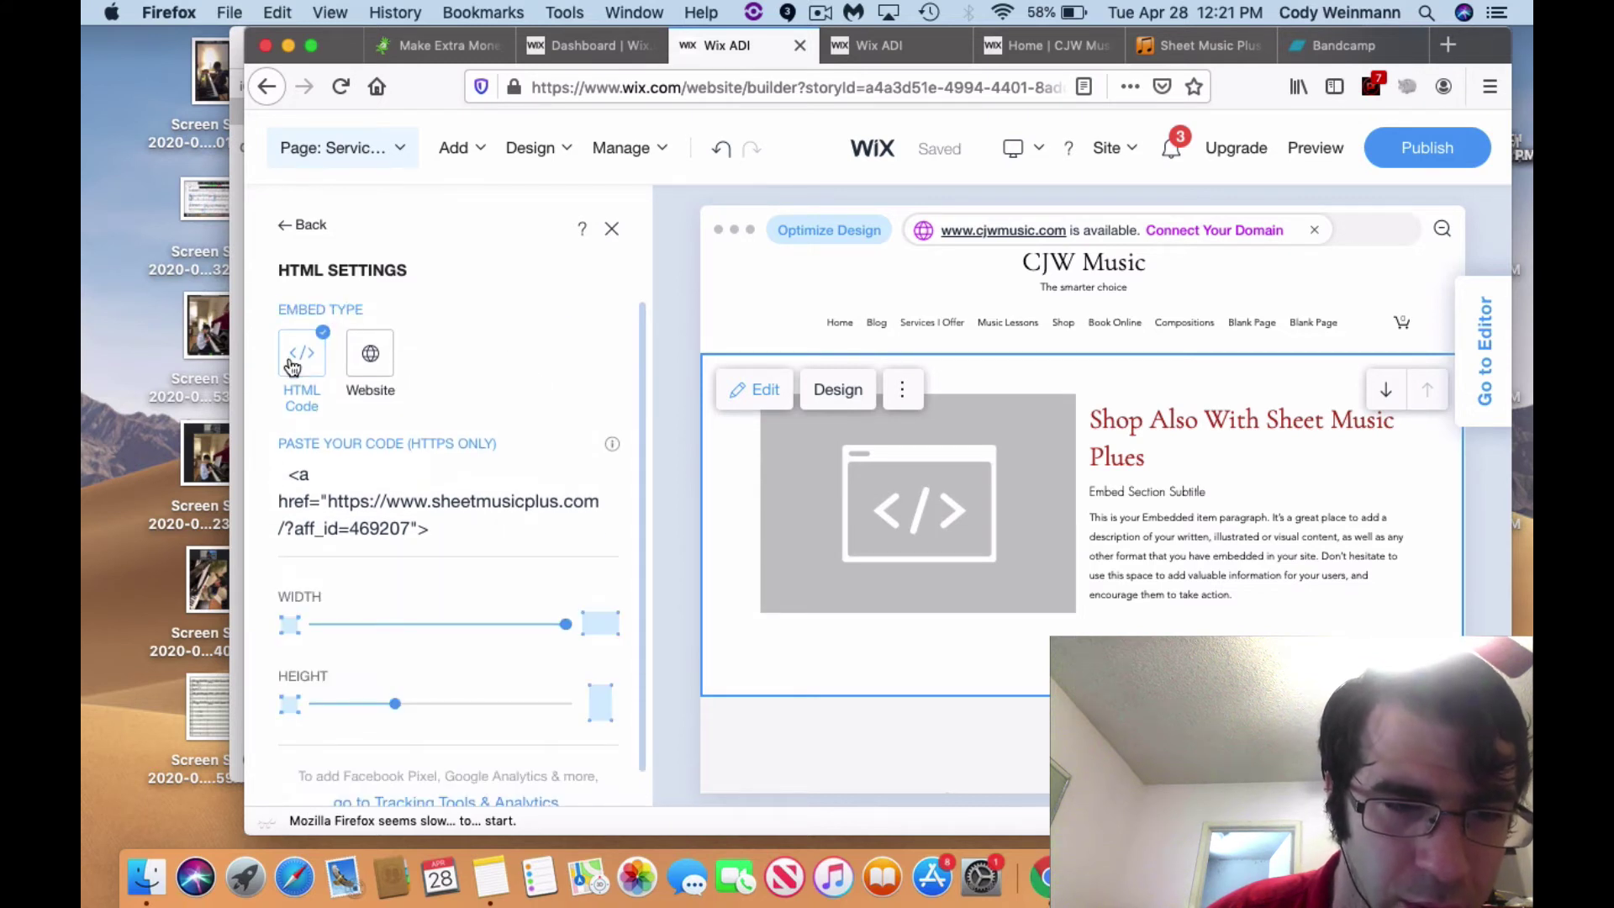
left_click(455, 527)
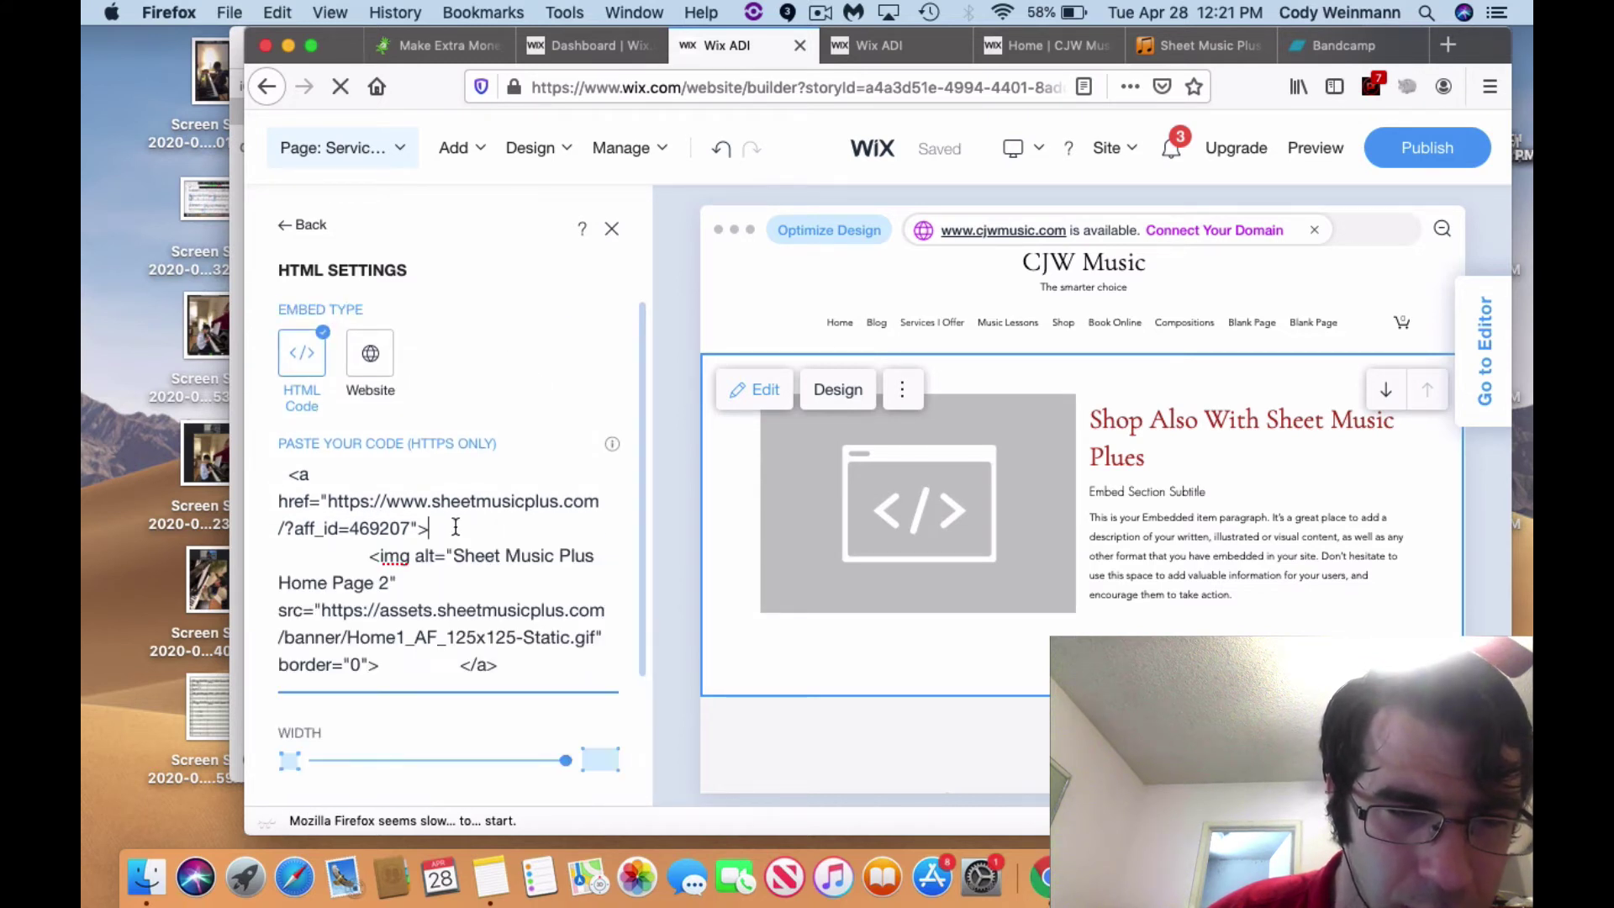
key("super+a")
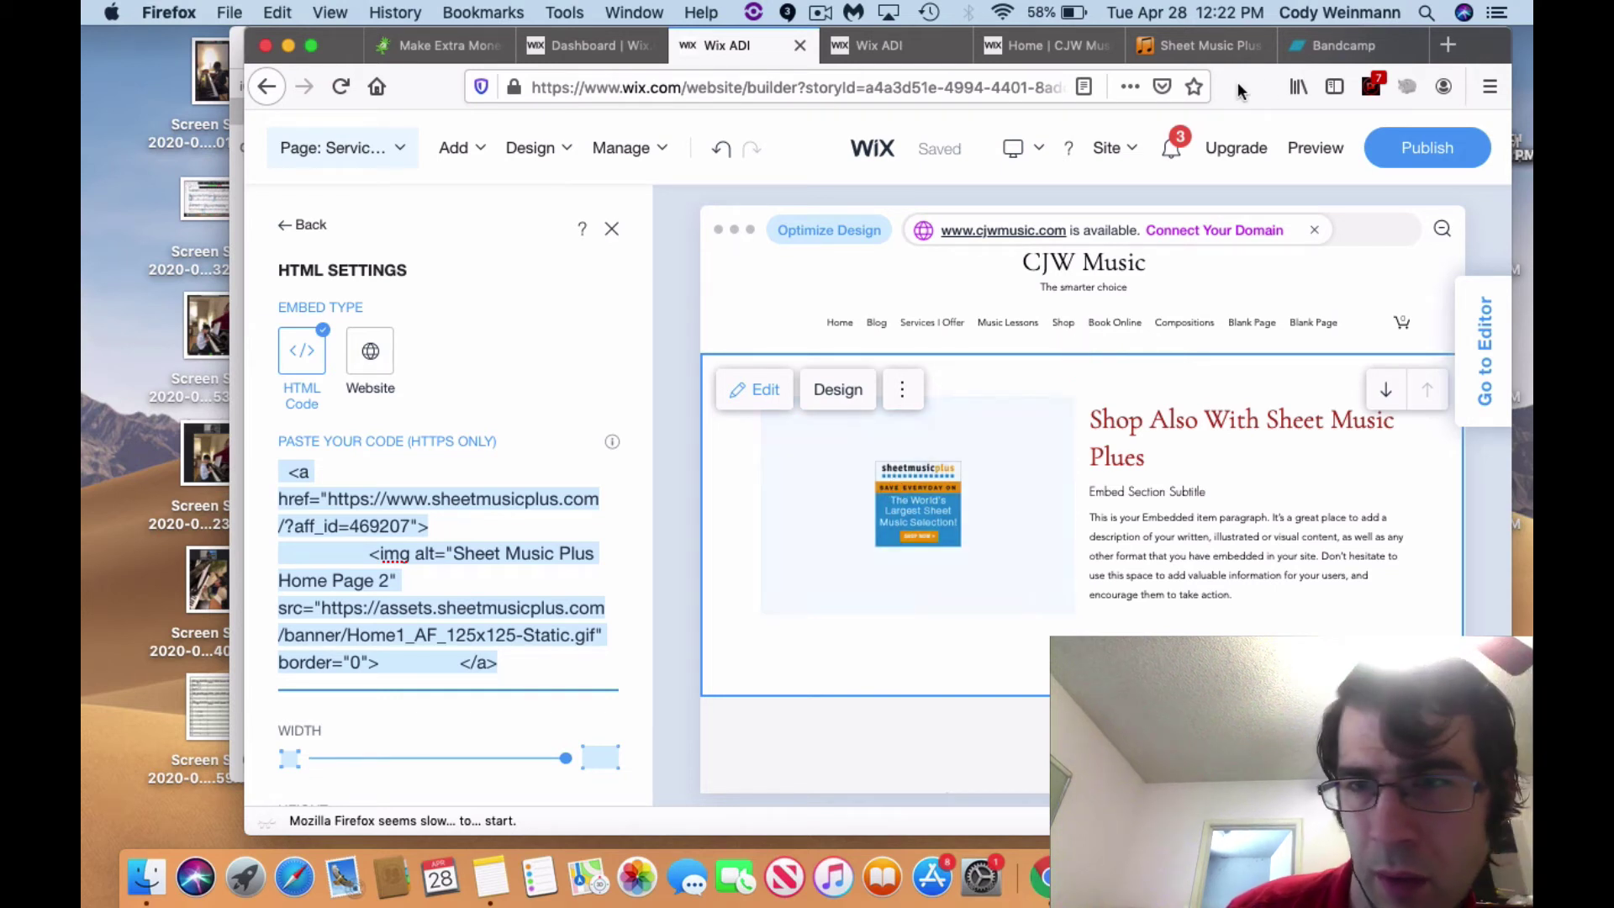
- Switch to the Bandcamp artist profile and examine its settings from Account Details to Recommended Albums and Streaming for a place to add the affiliate code
mouse_move(1256, 132)
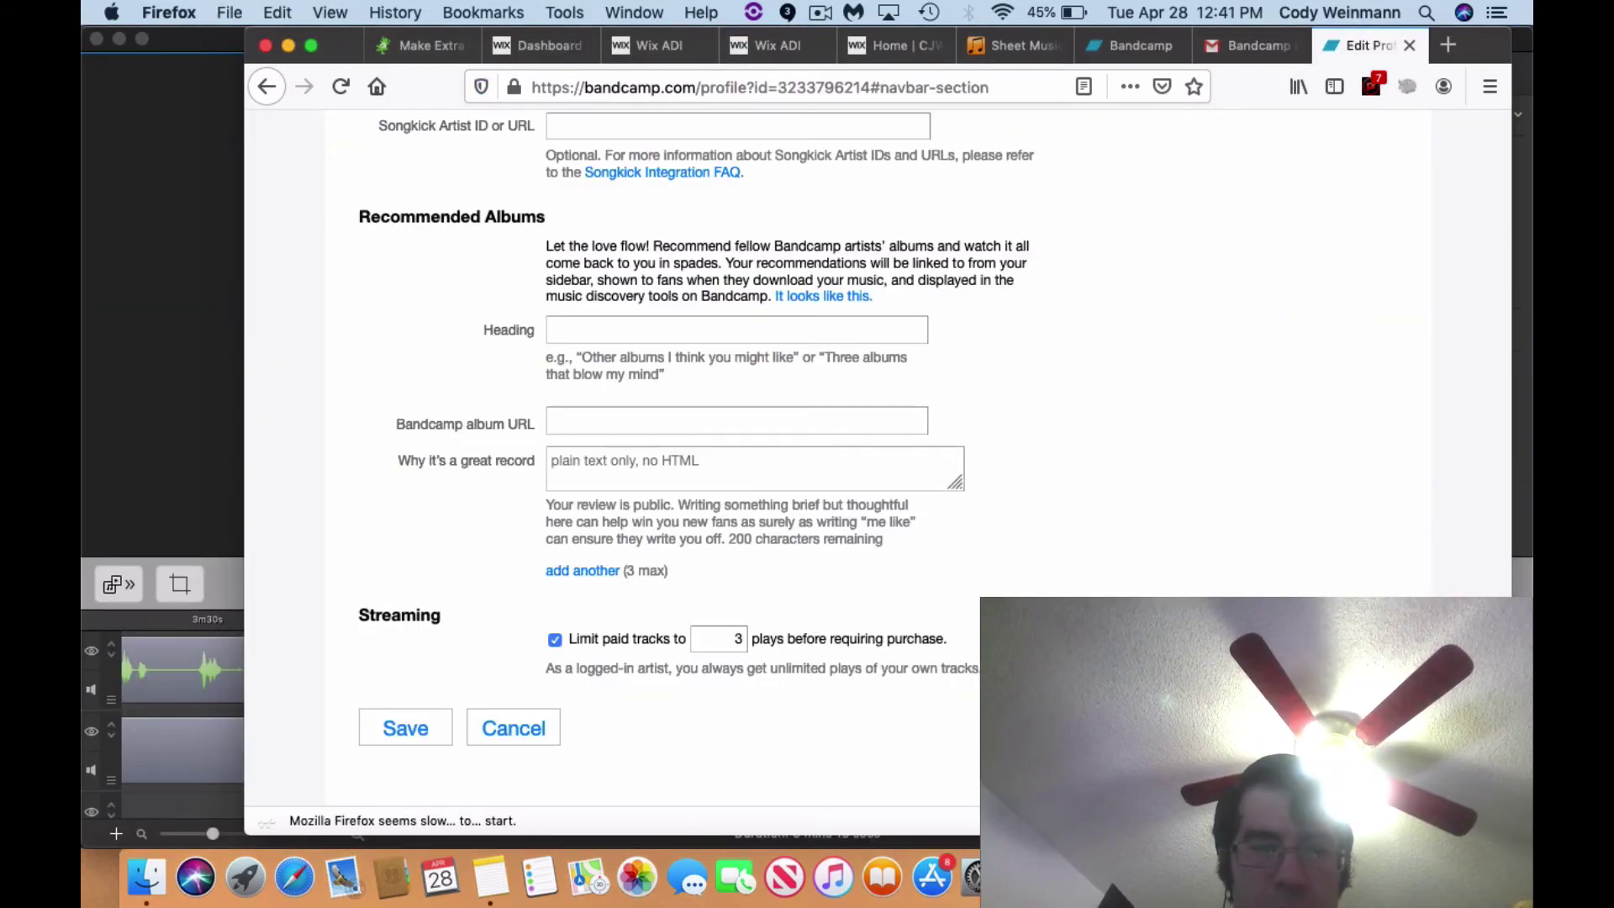
scroll(696, 487, "up", 15)
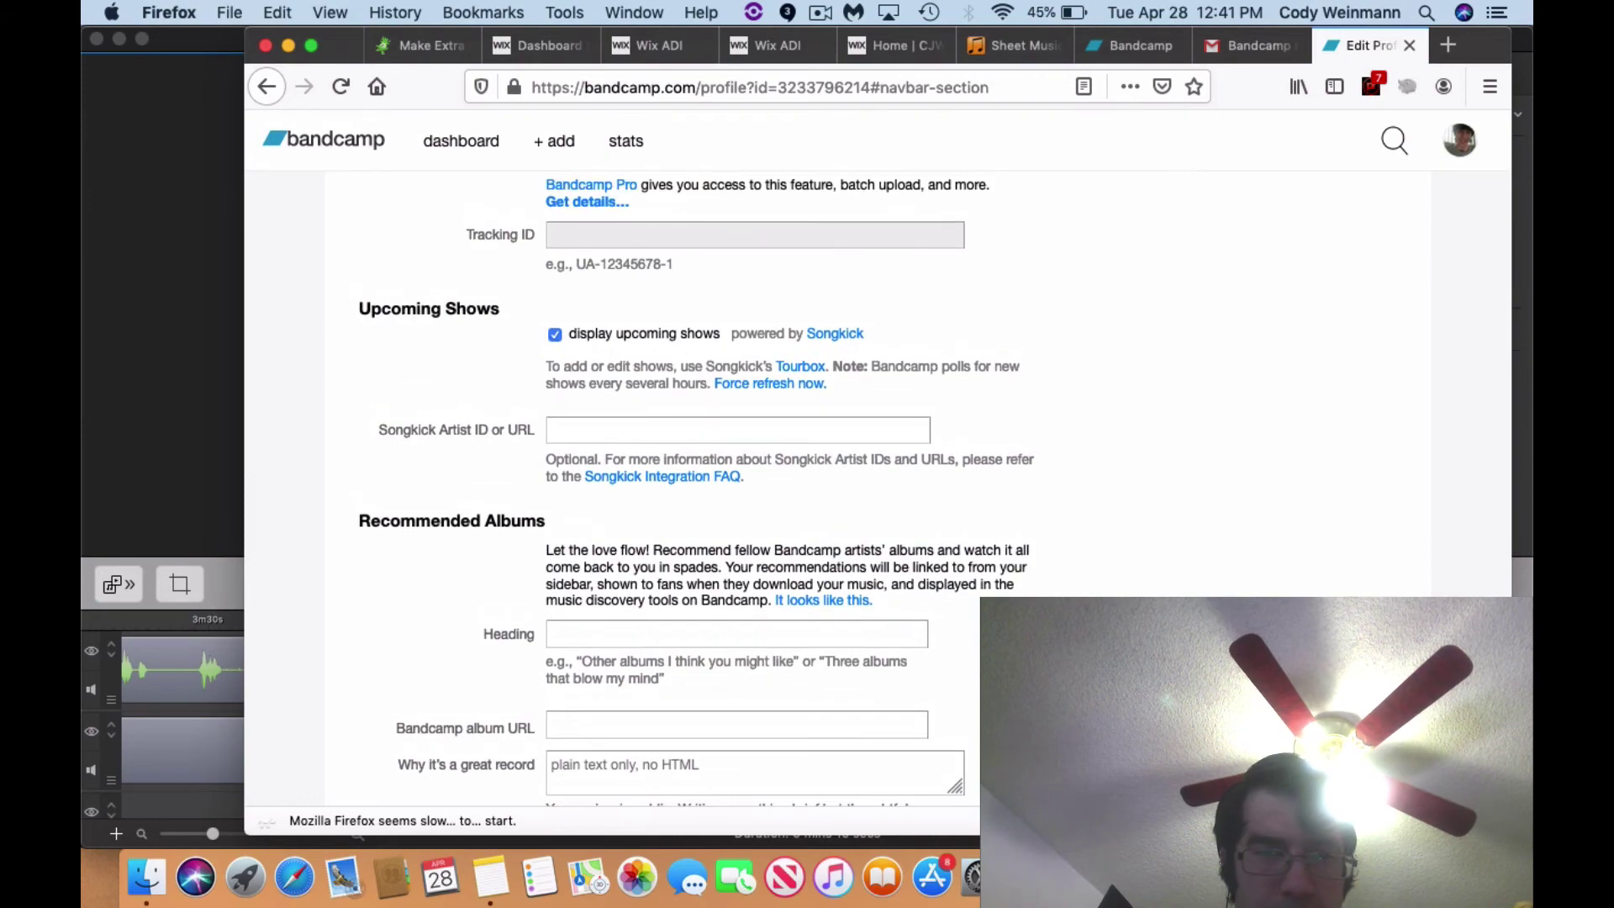
scroll(878, 505, "up", 15)
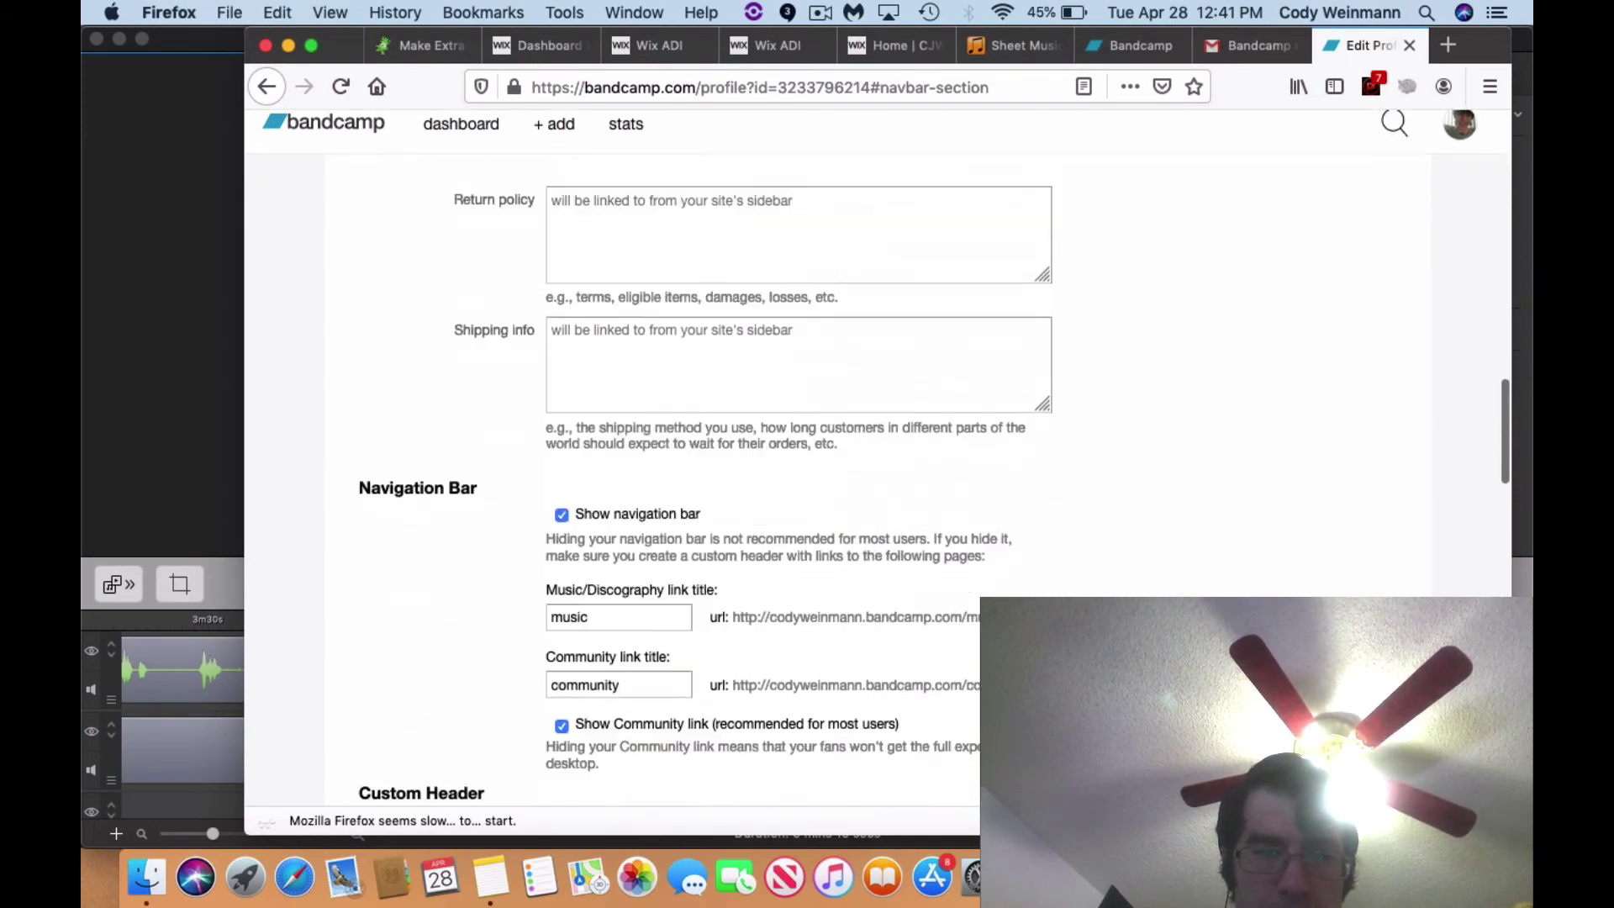
scroll(879, 488, "up", 8)
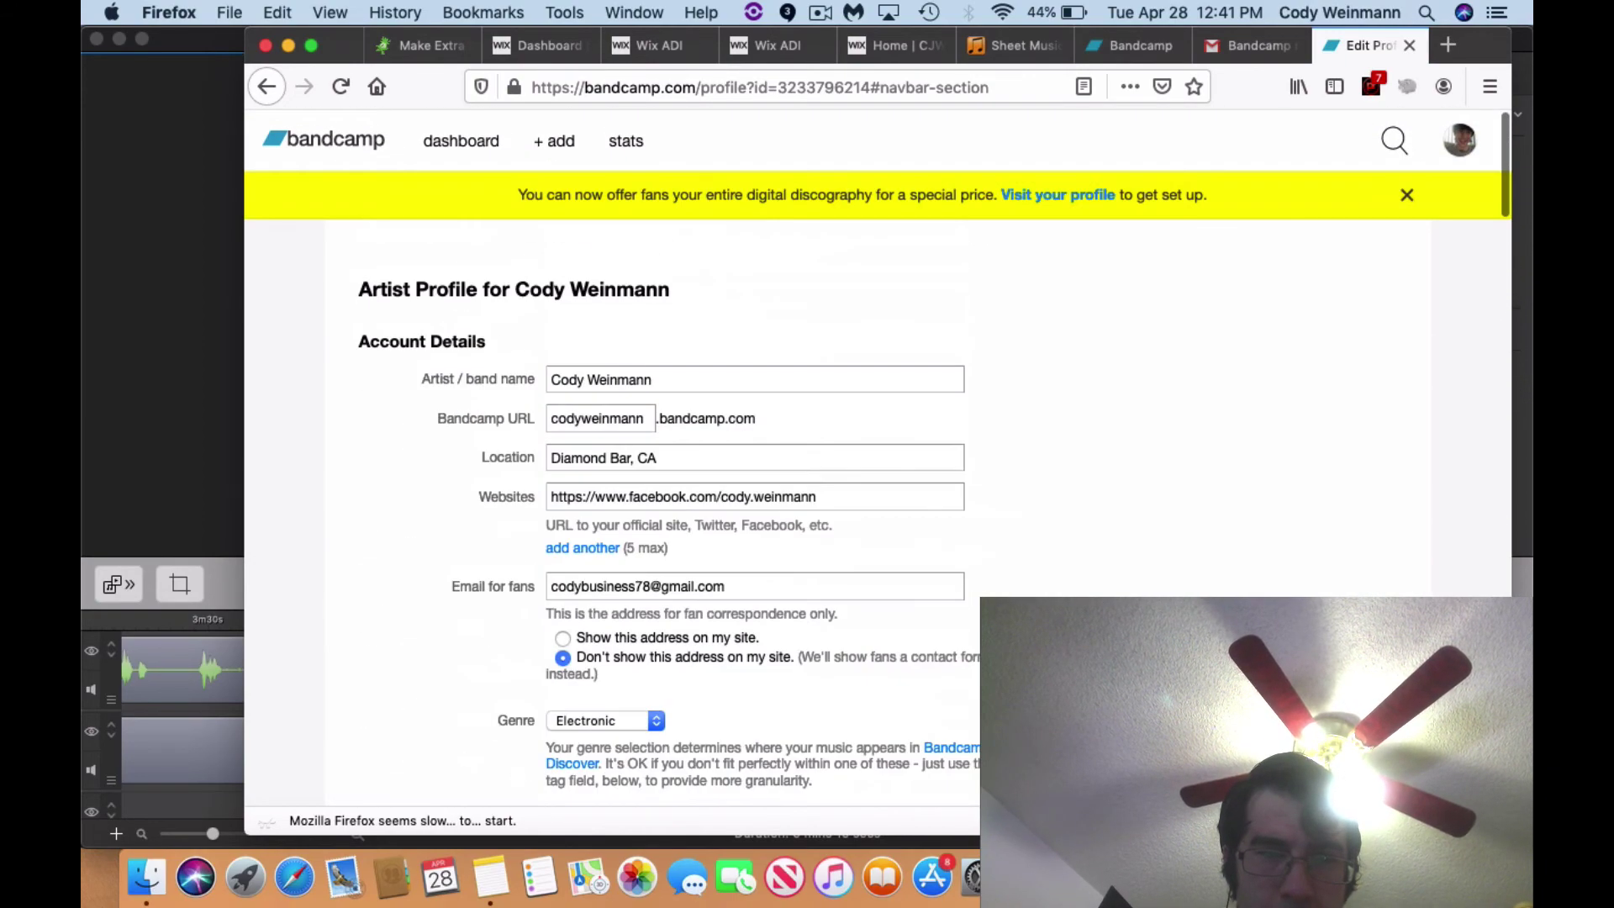
scroll(879, 488, "down", 20)
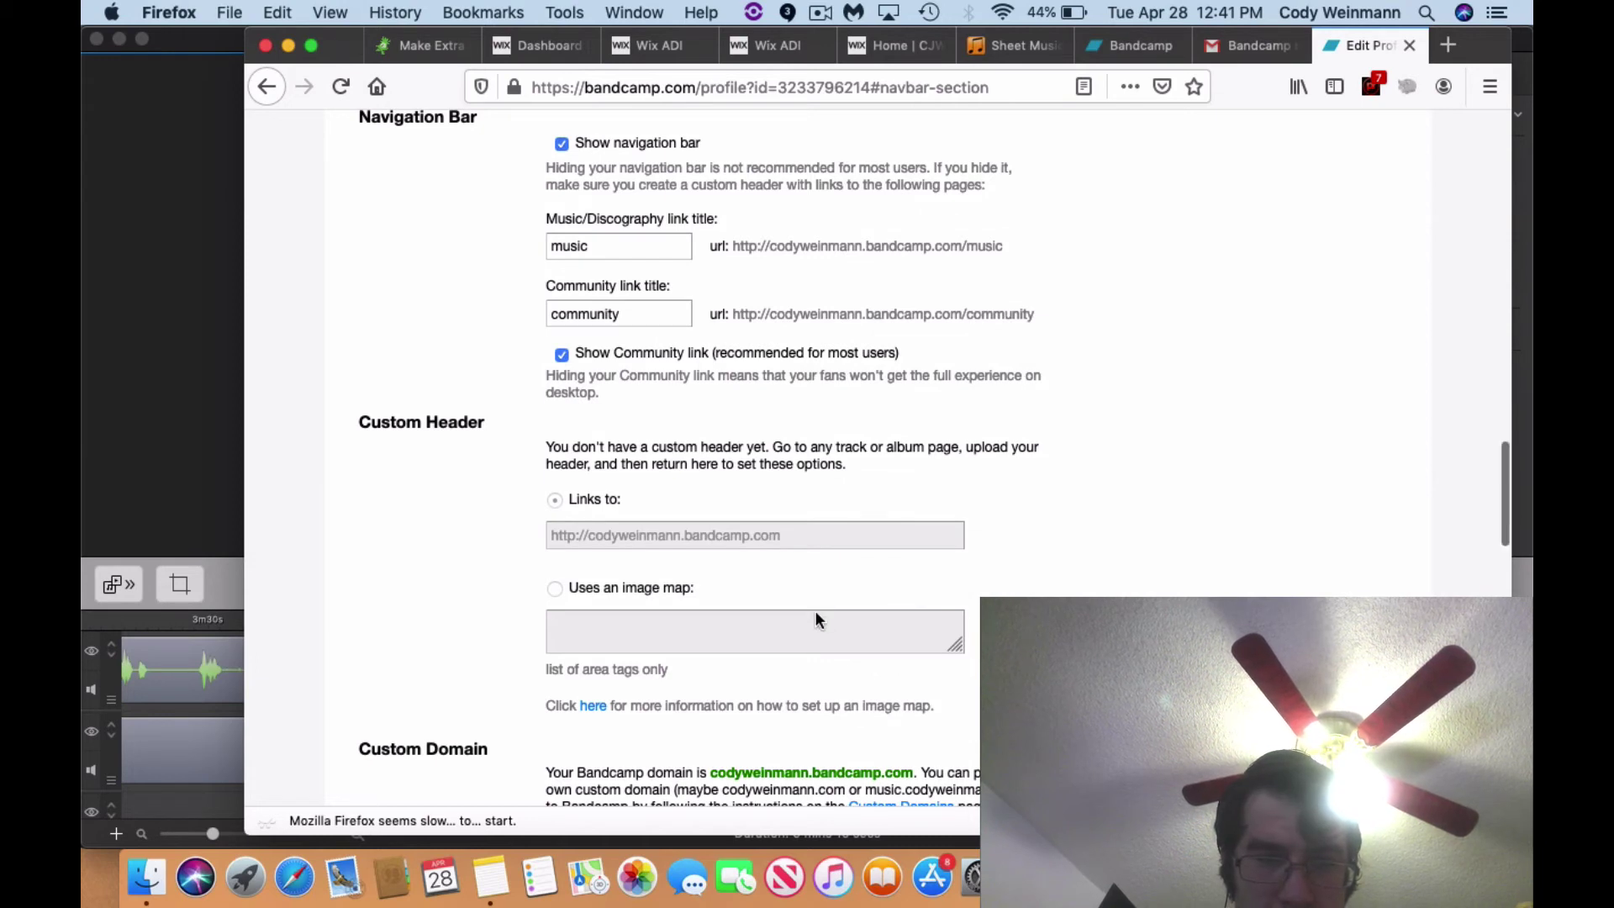
scroll(815, 610, "down", 1)
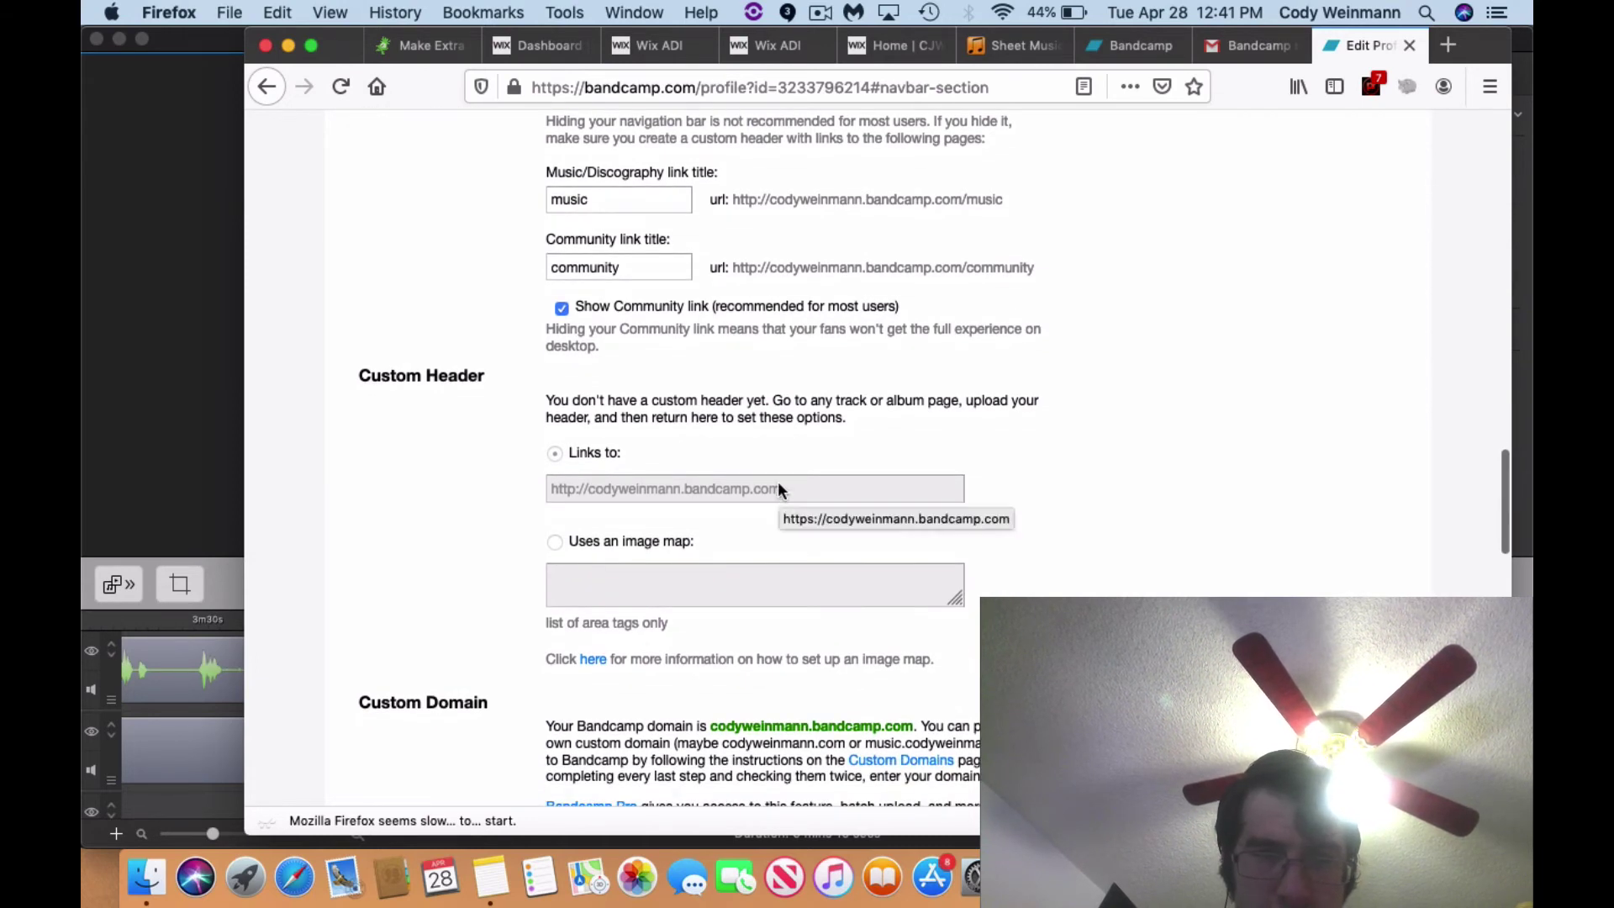
scroll(778, 488, "down", 10)
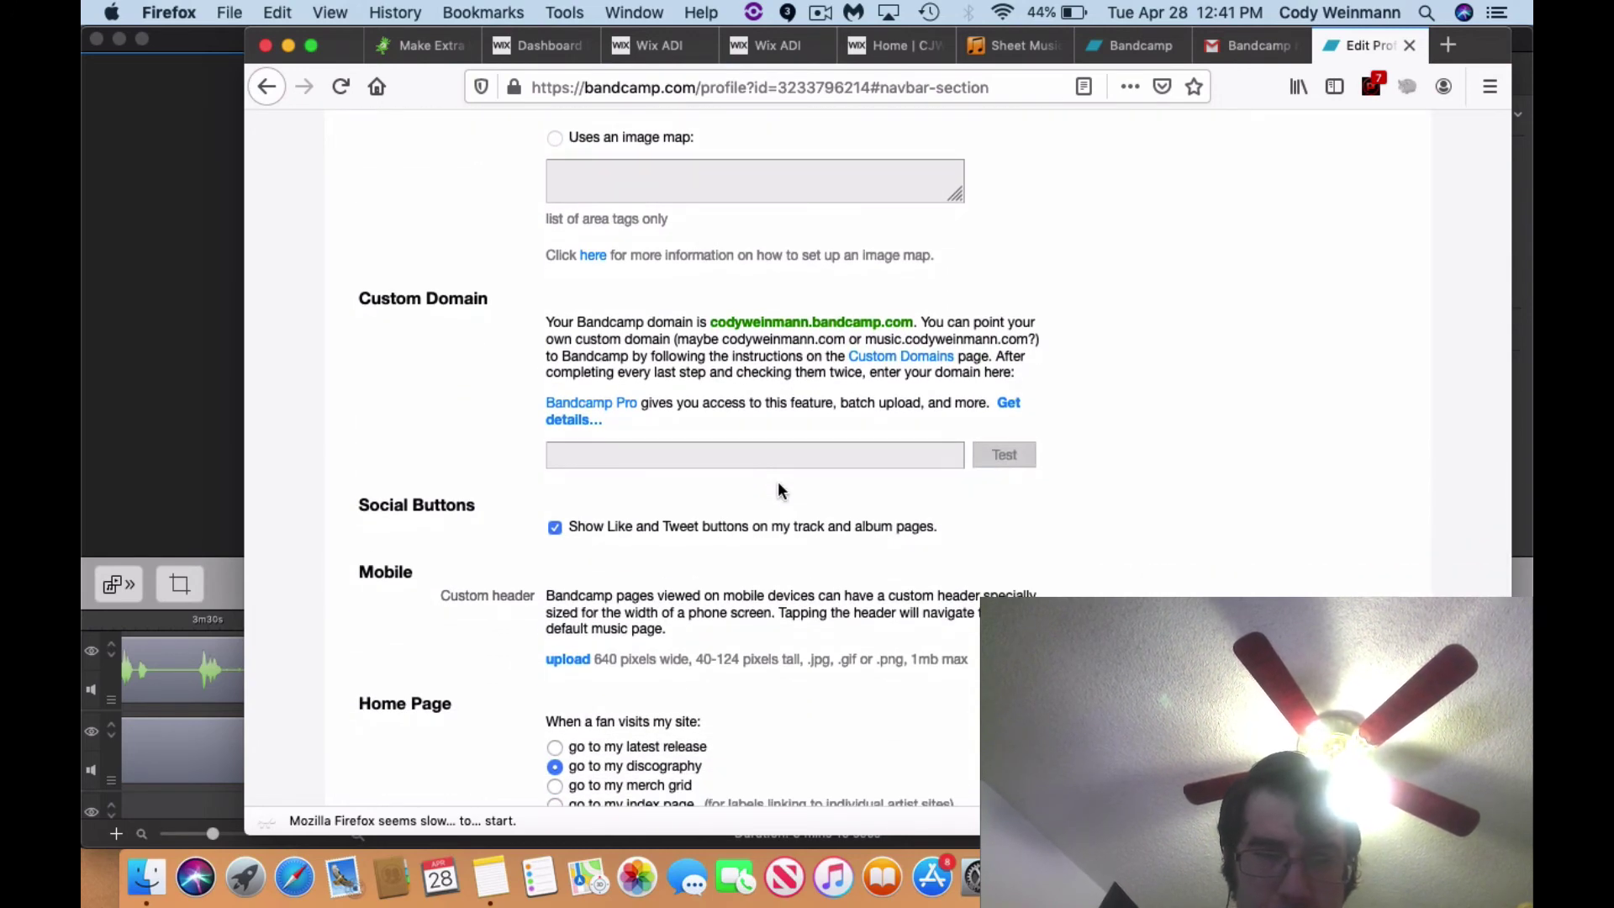
scroll(738, 605, "down", 5)
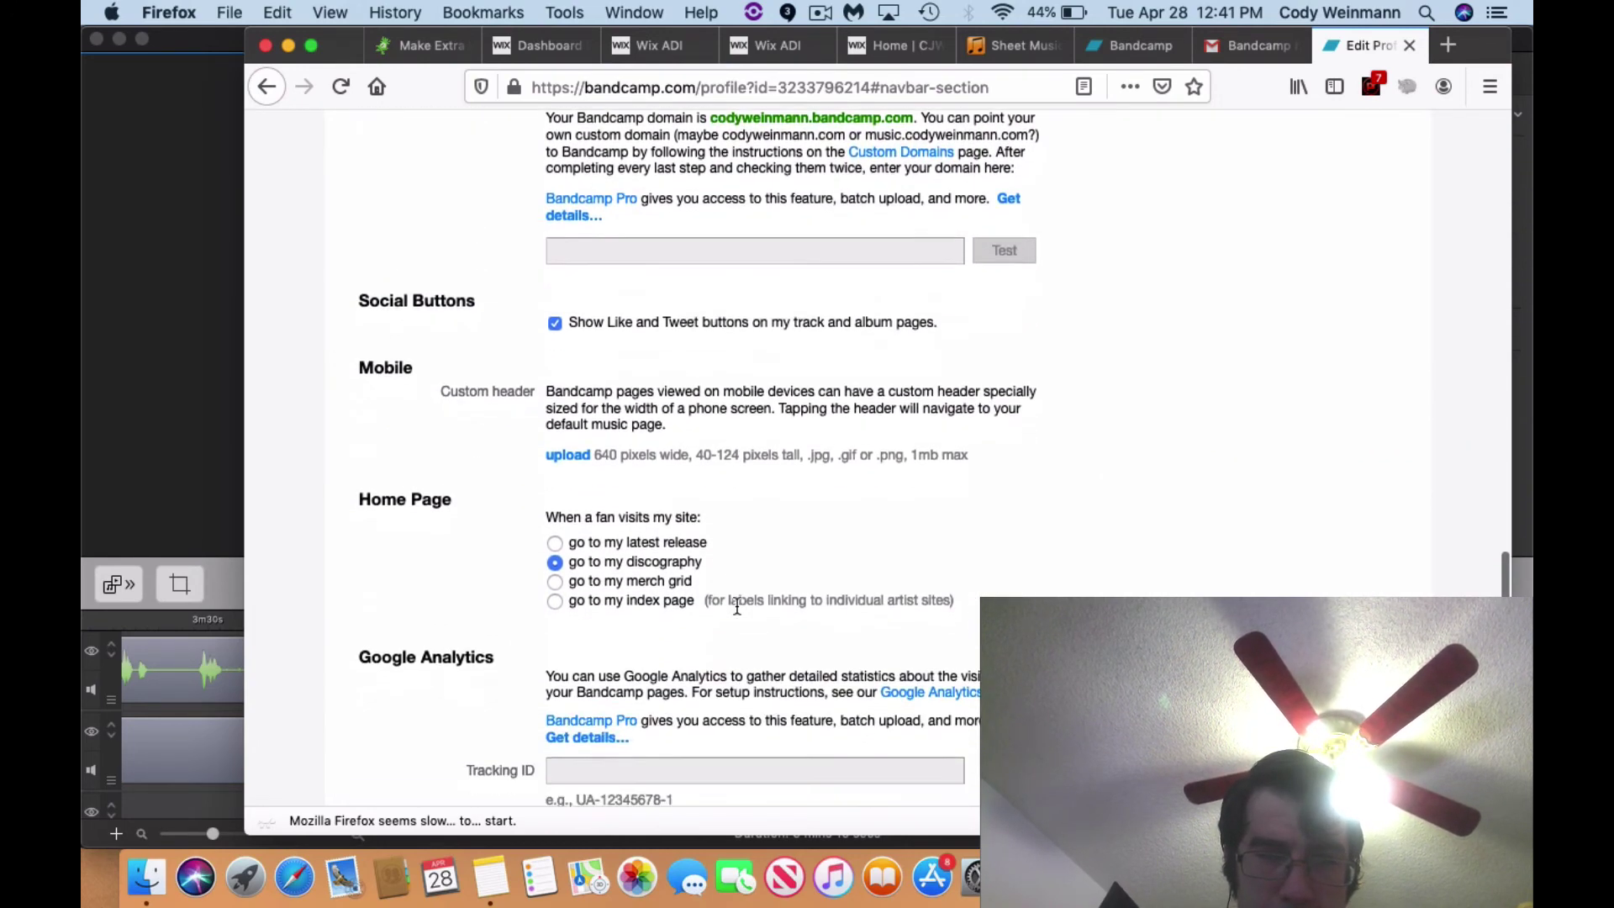
scroll(737, 605, "down", 2)
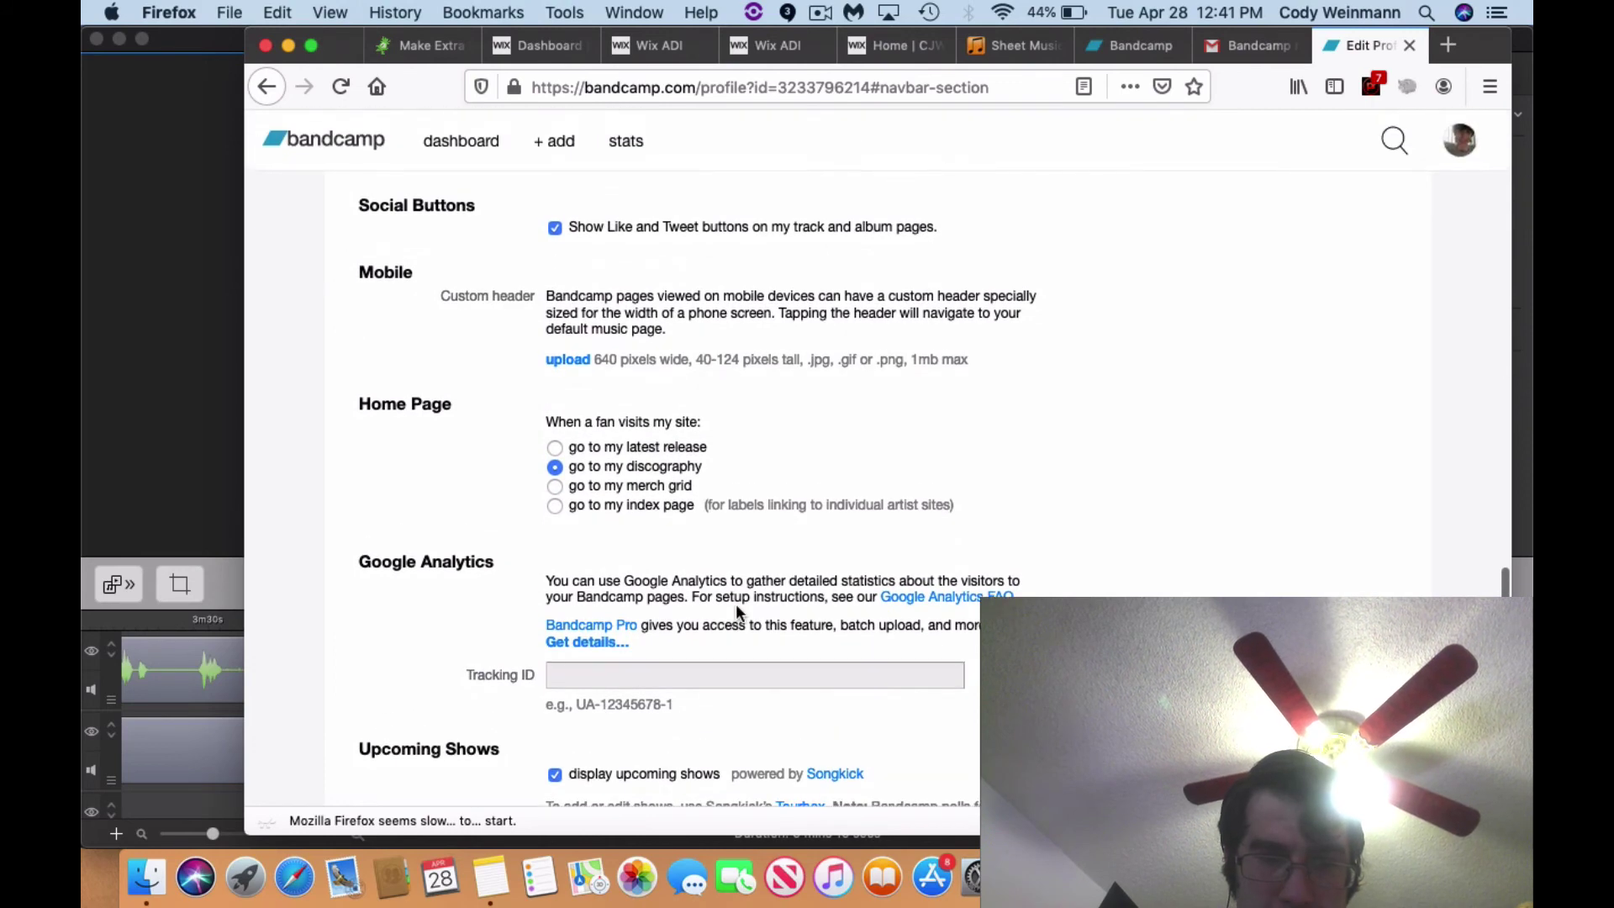
scroll(736, 605, "down", 10)
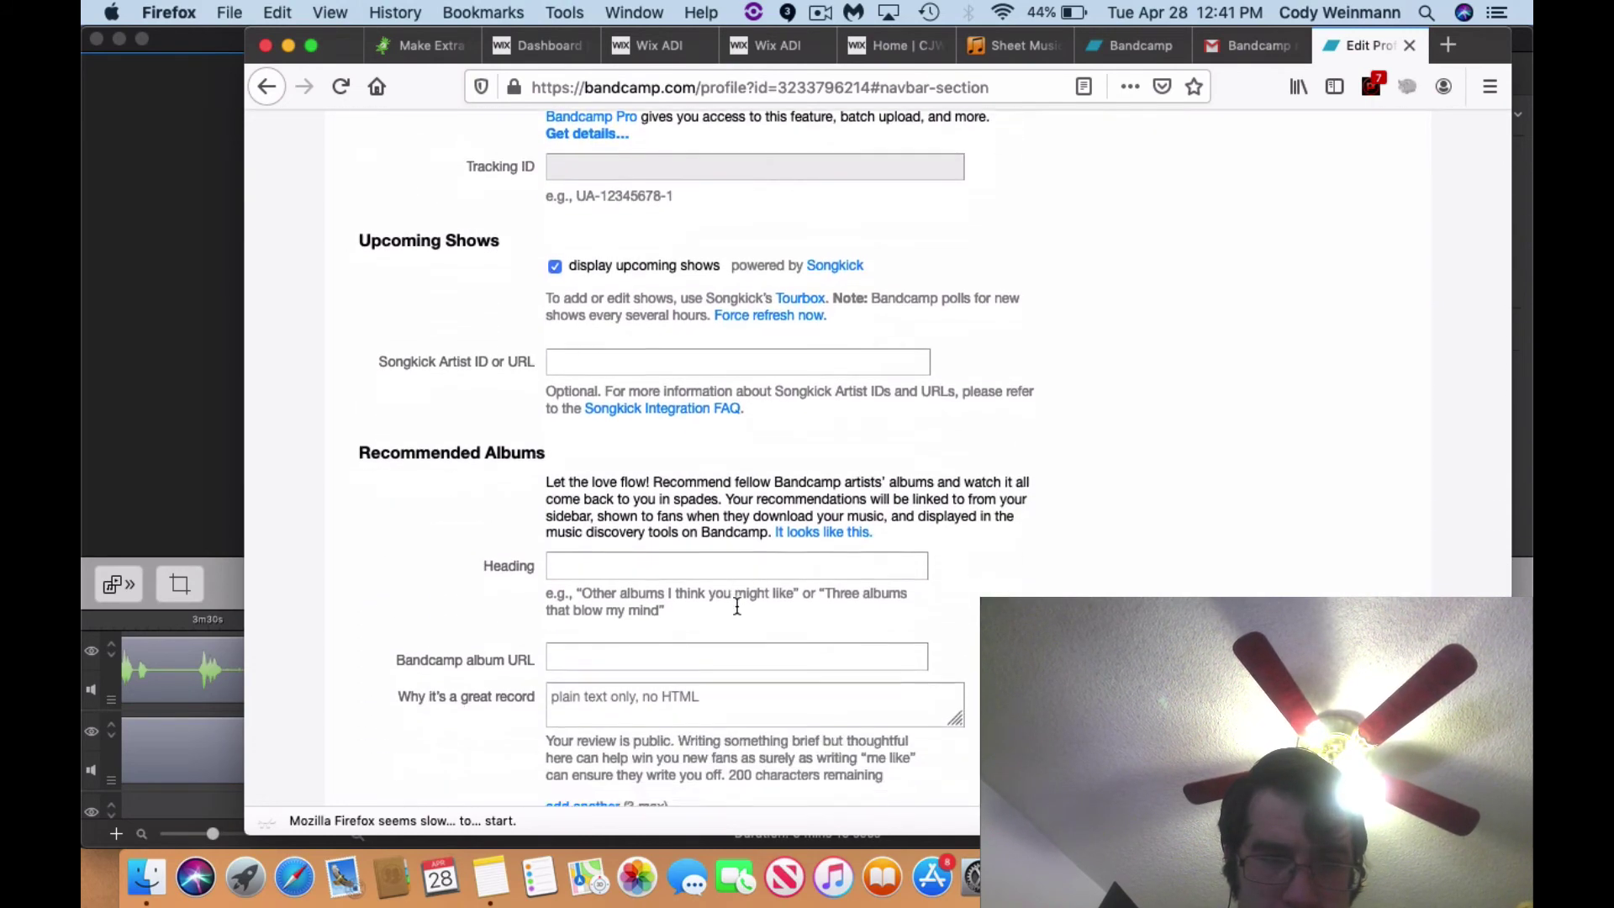
scroll(737, 605, "down", 5)
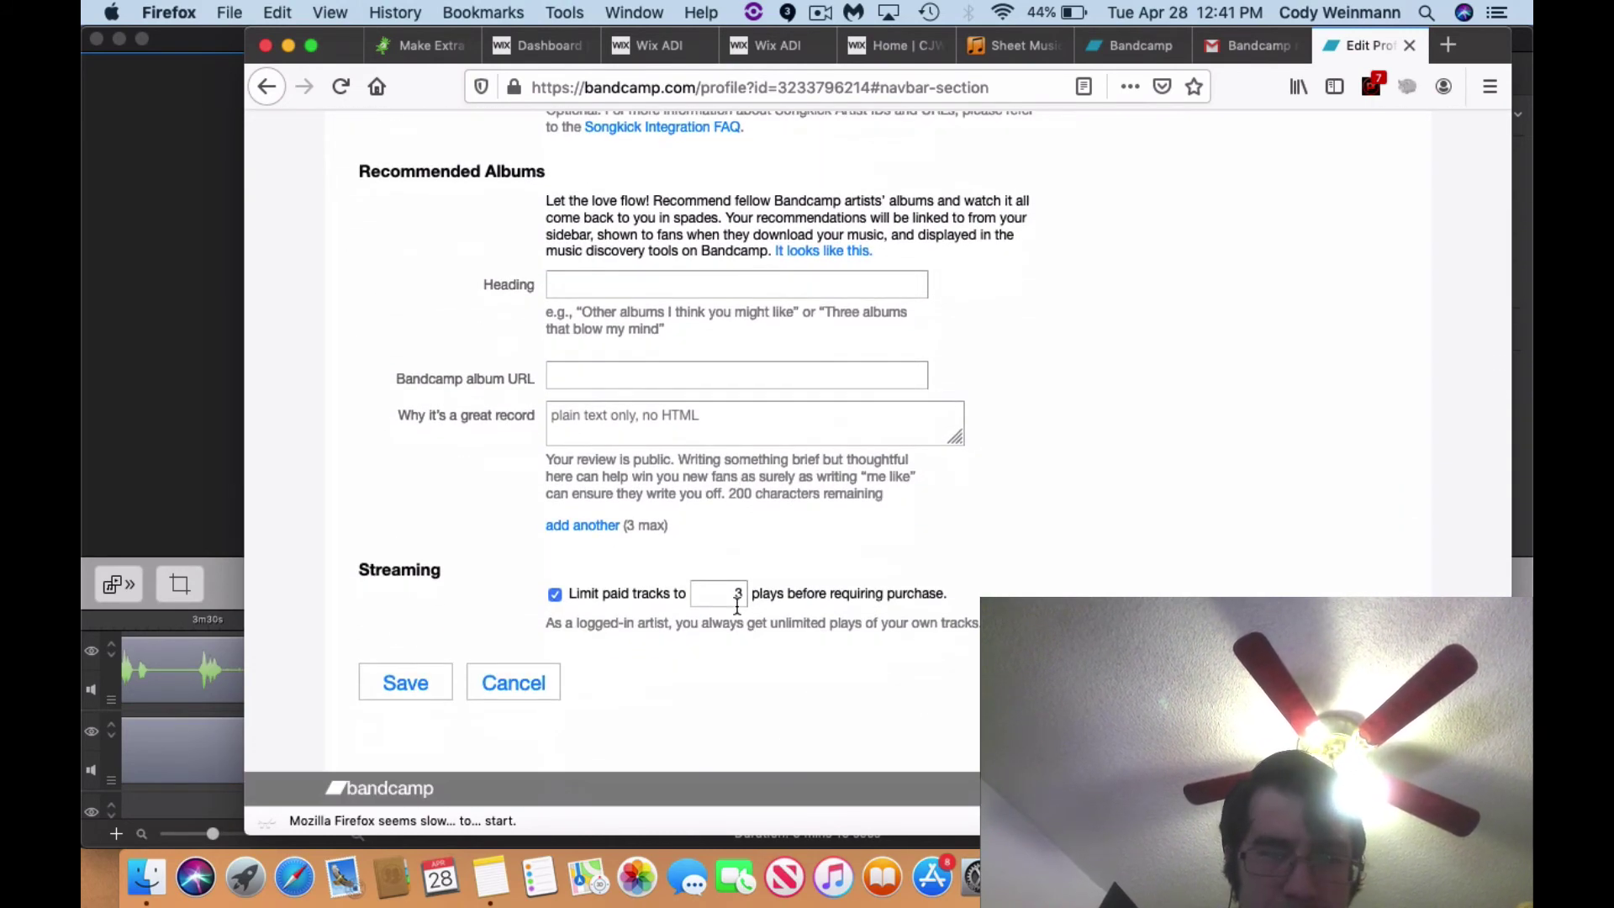
scroll(737, 605, "up", 2)
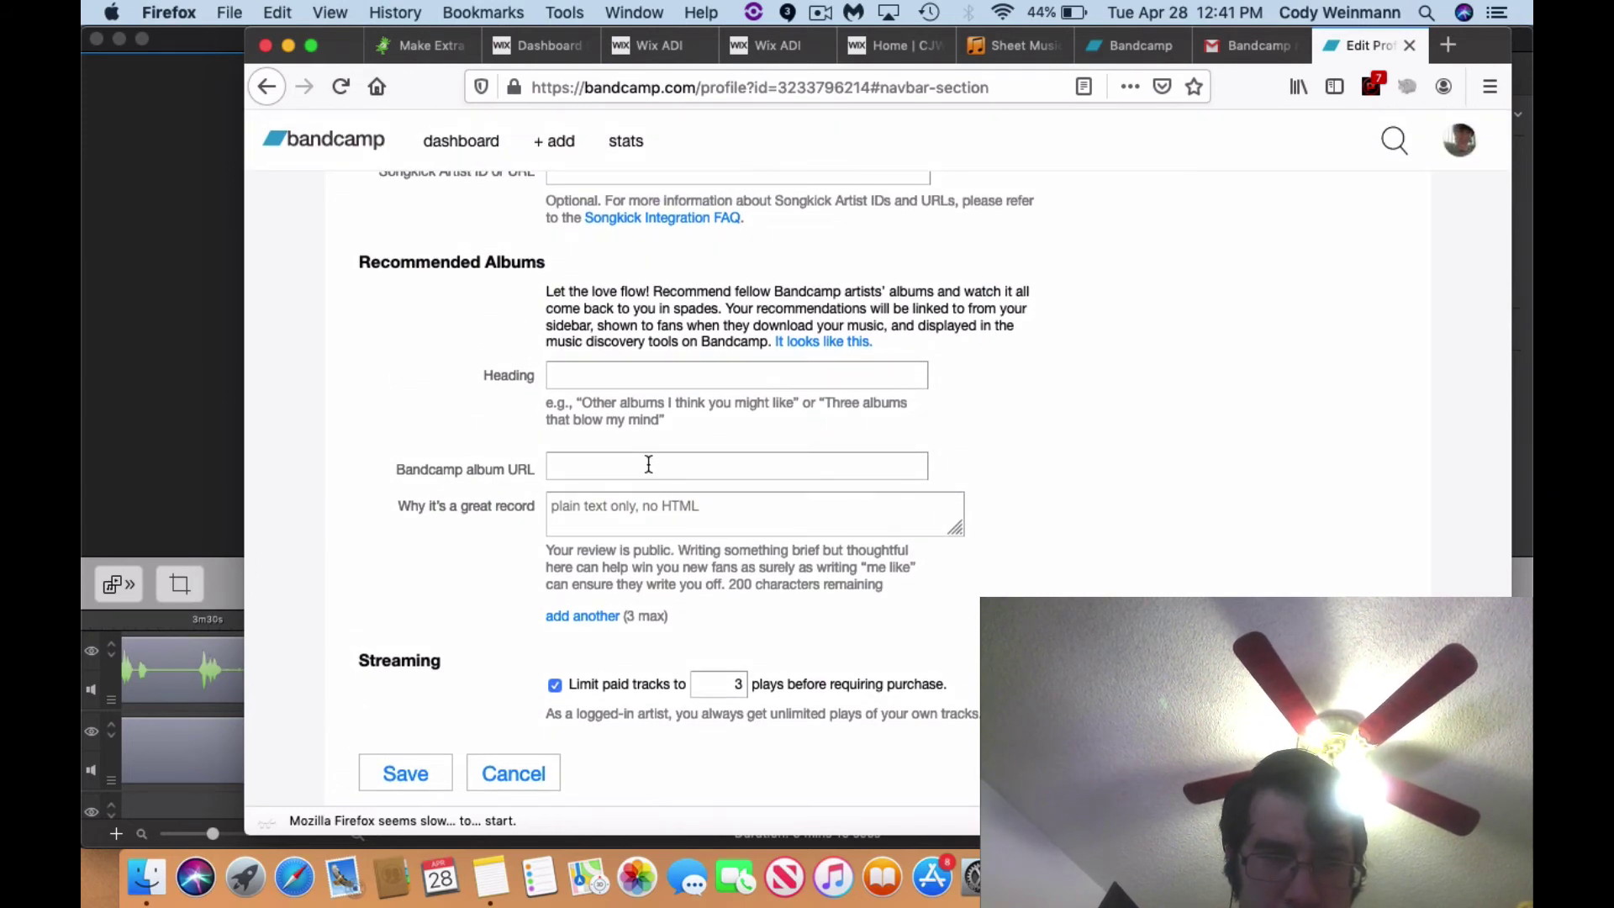
- Look through the note of Sheet Music Plus links and the open Wix, Bandcamp and Gmail pages, ending back on the Bandcamp profile
left_click(639, 508)
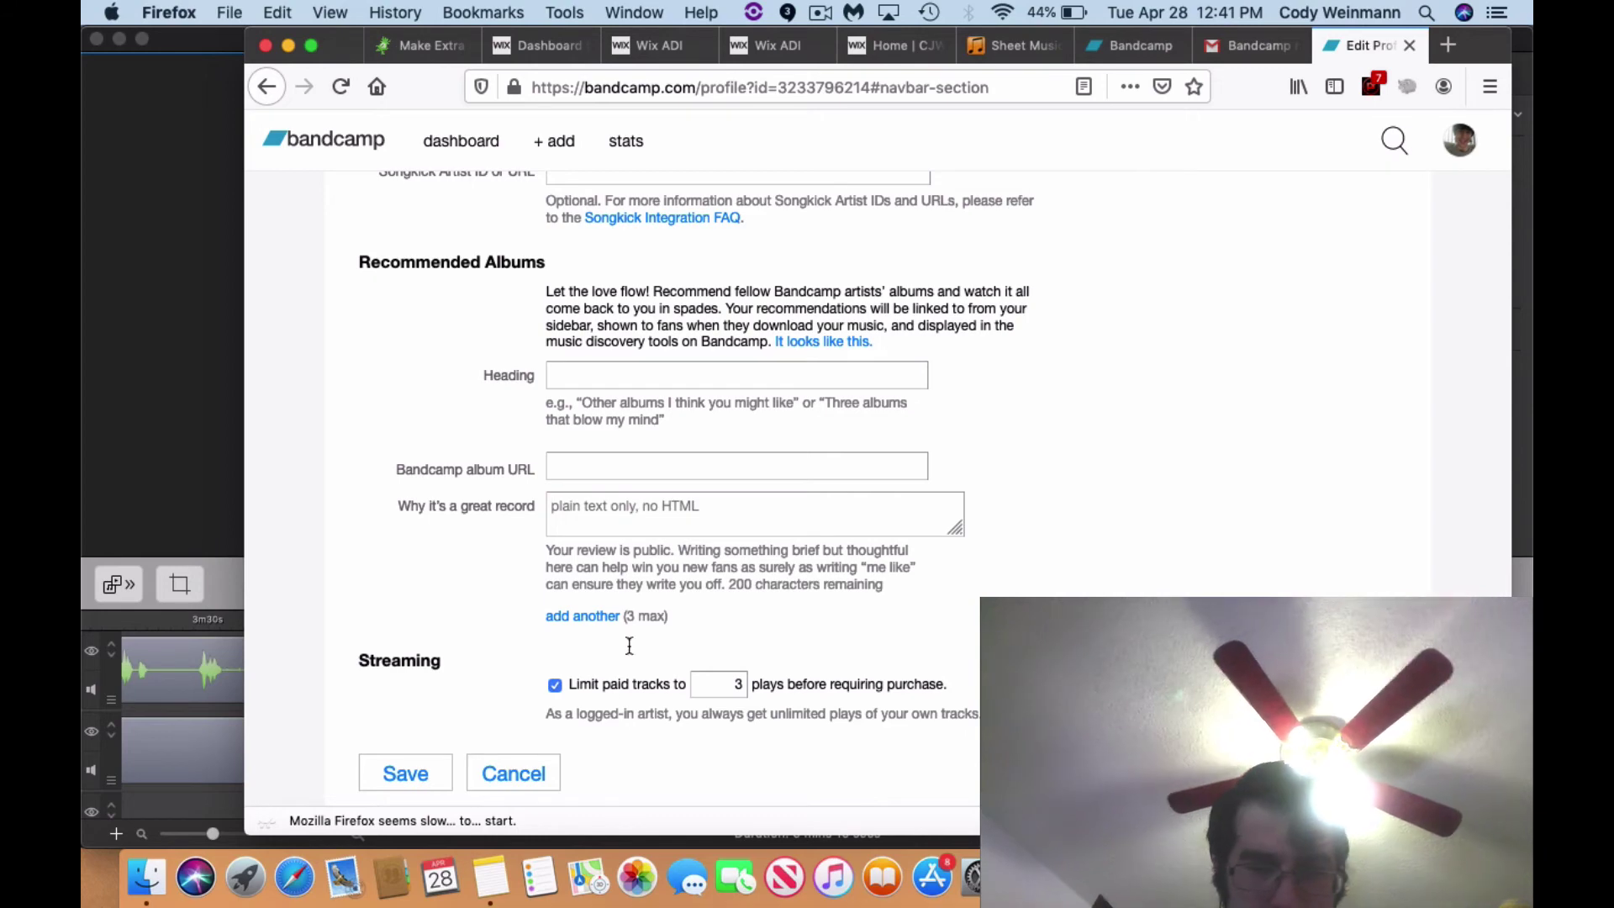
left_click(490, 887)
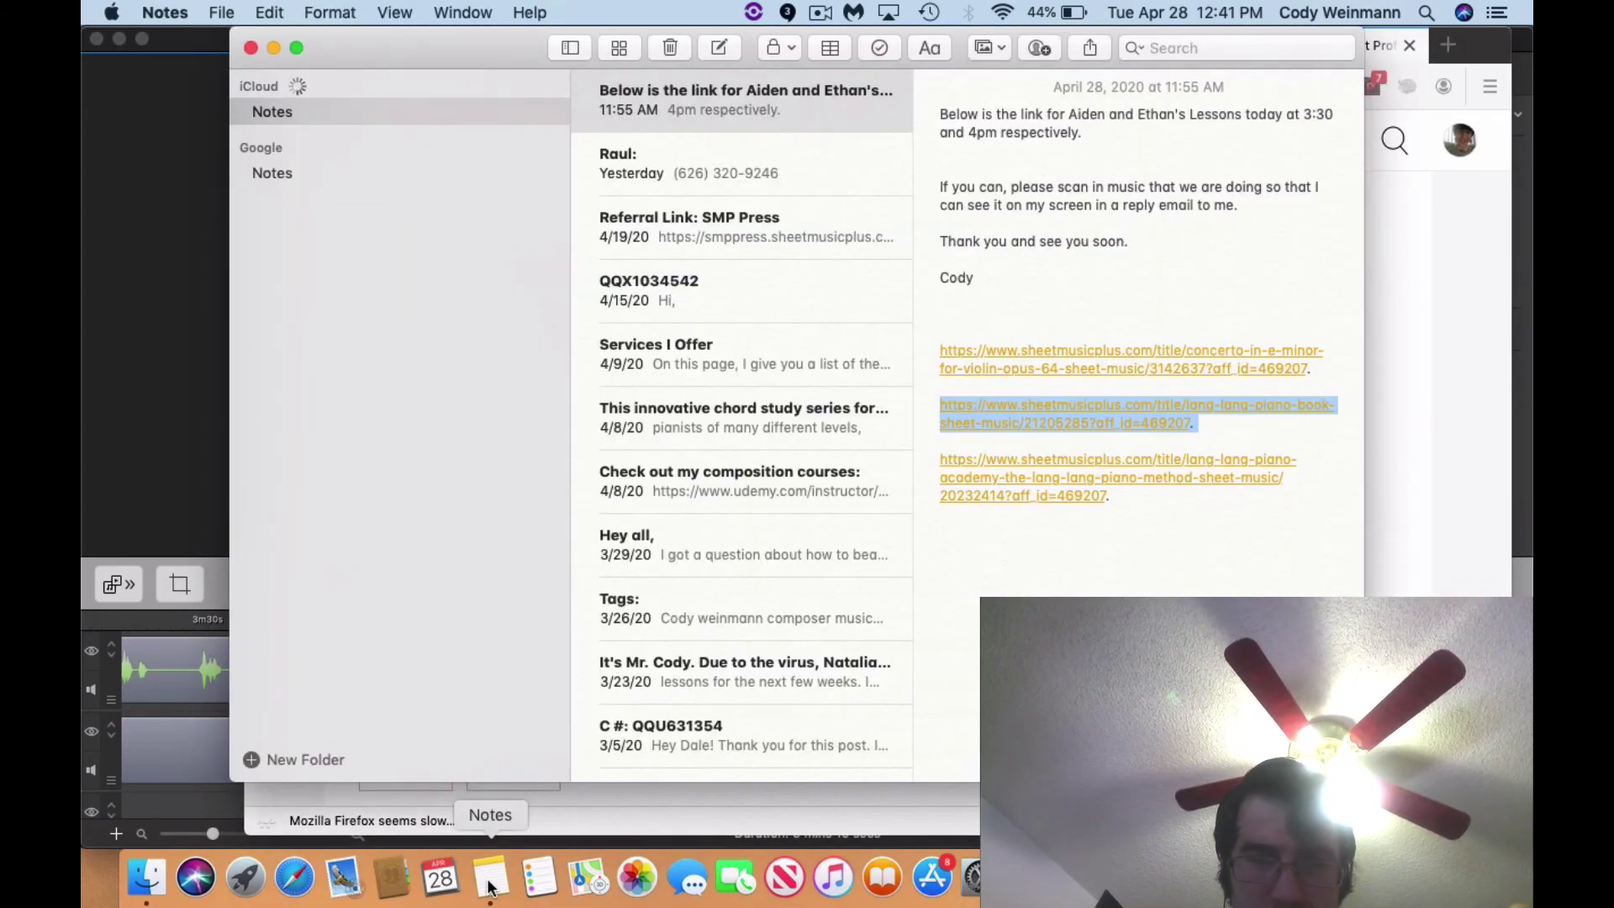
key("super+Tab")
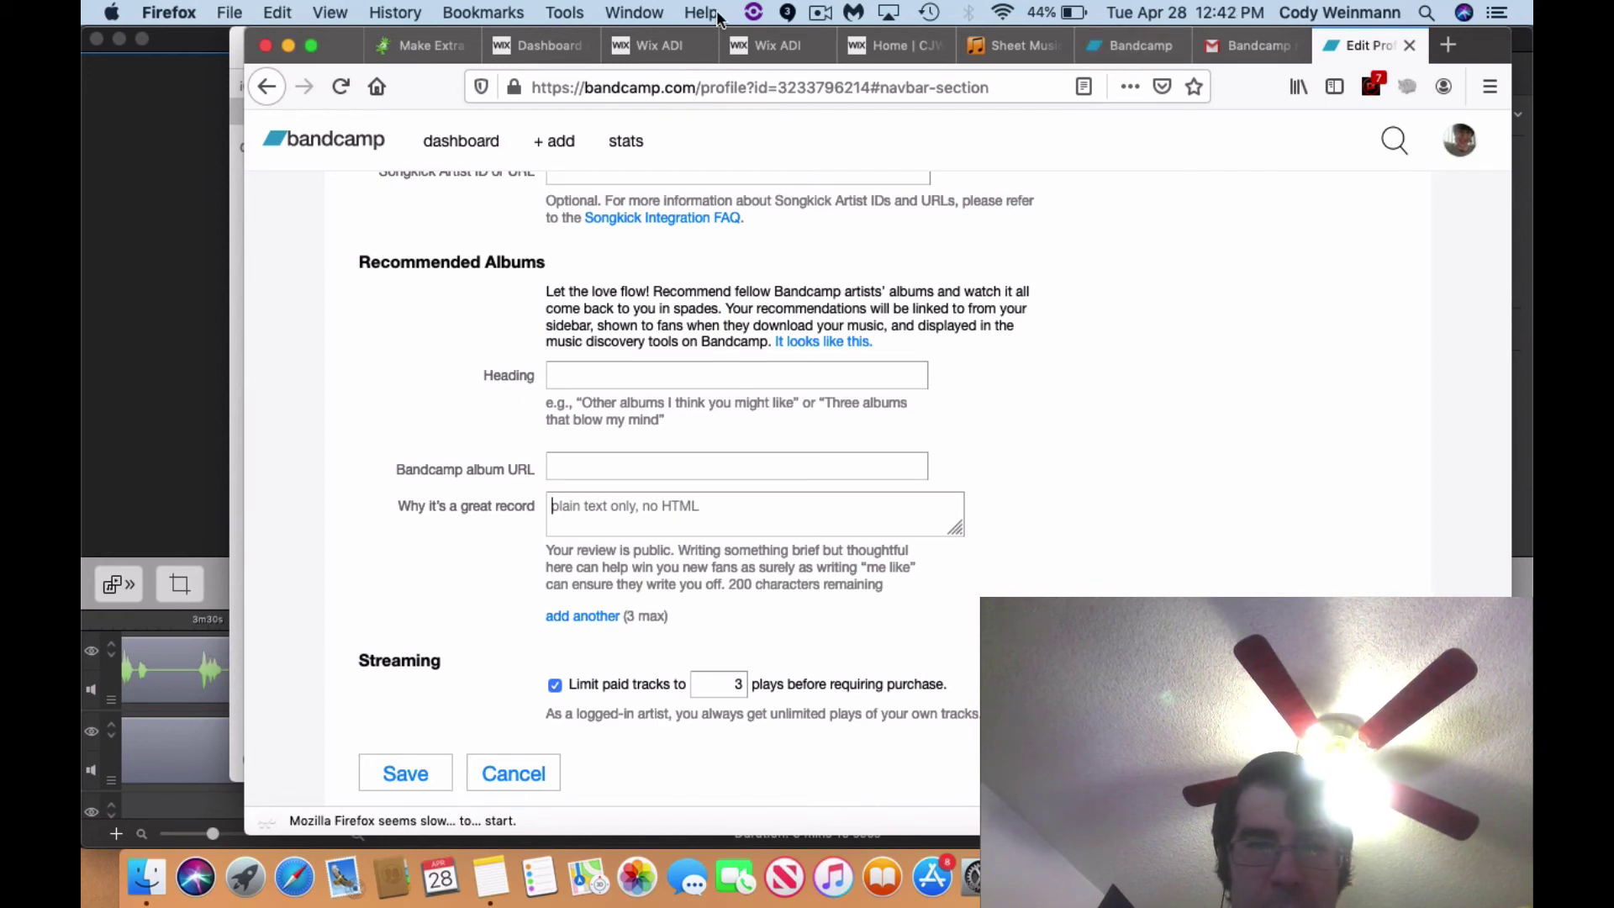
left_click(565, 47)
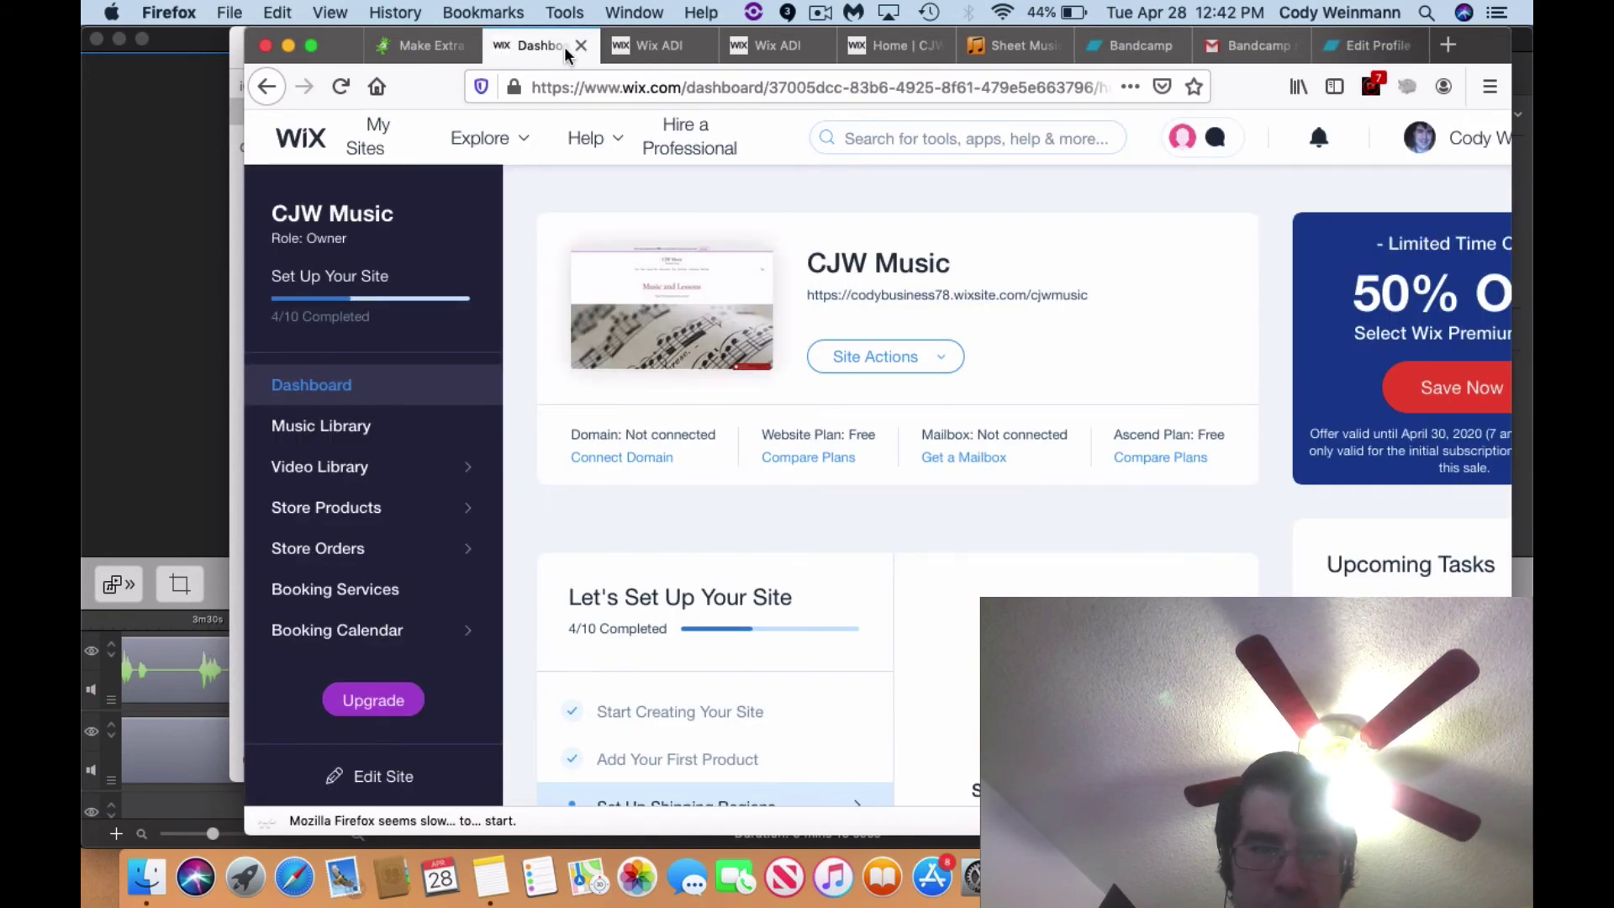
left_click(664, 47)
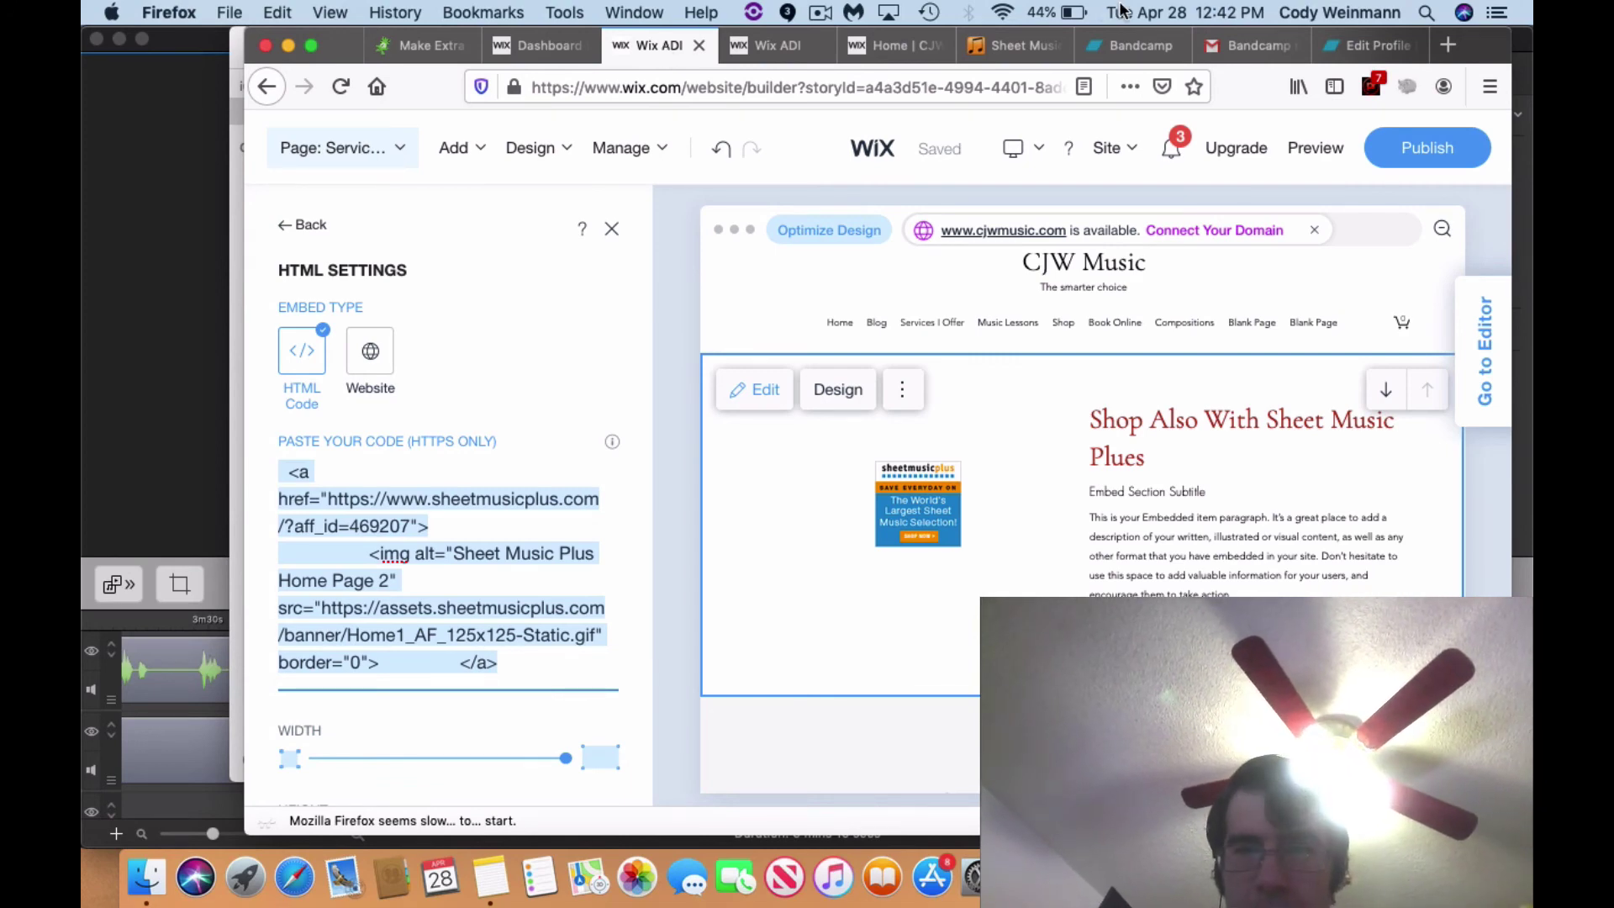
left_click(1089, 47)
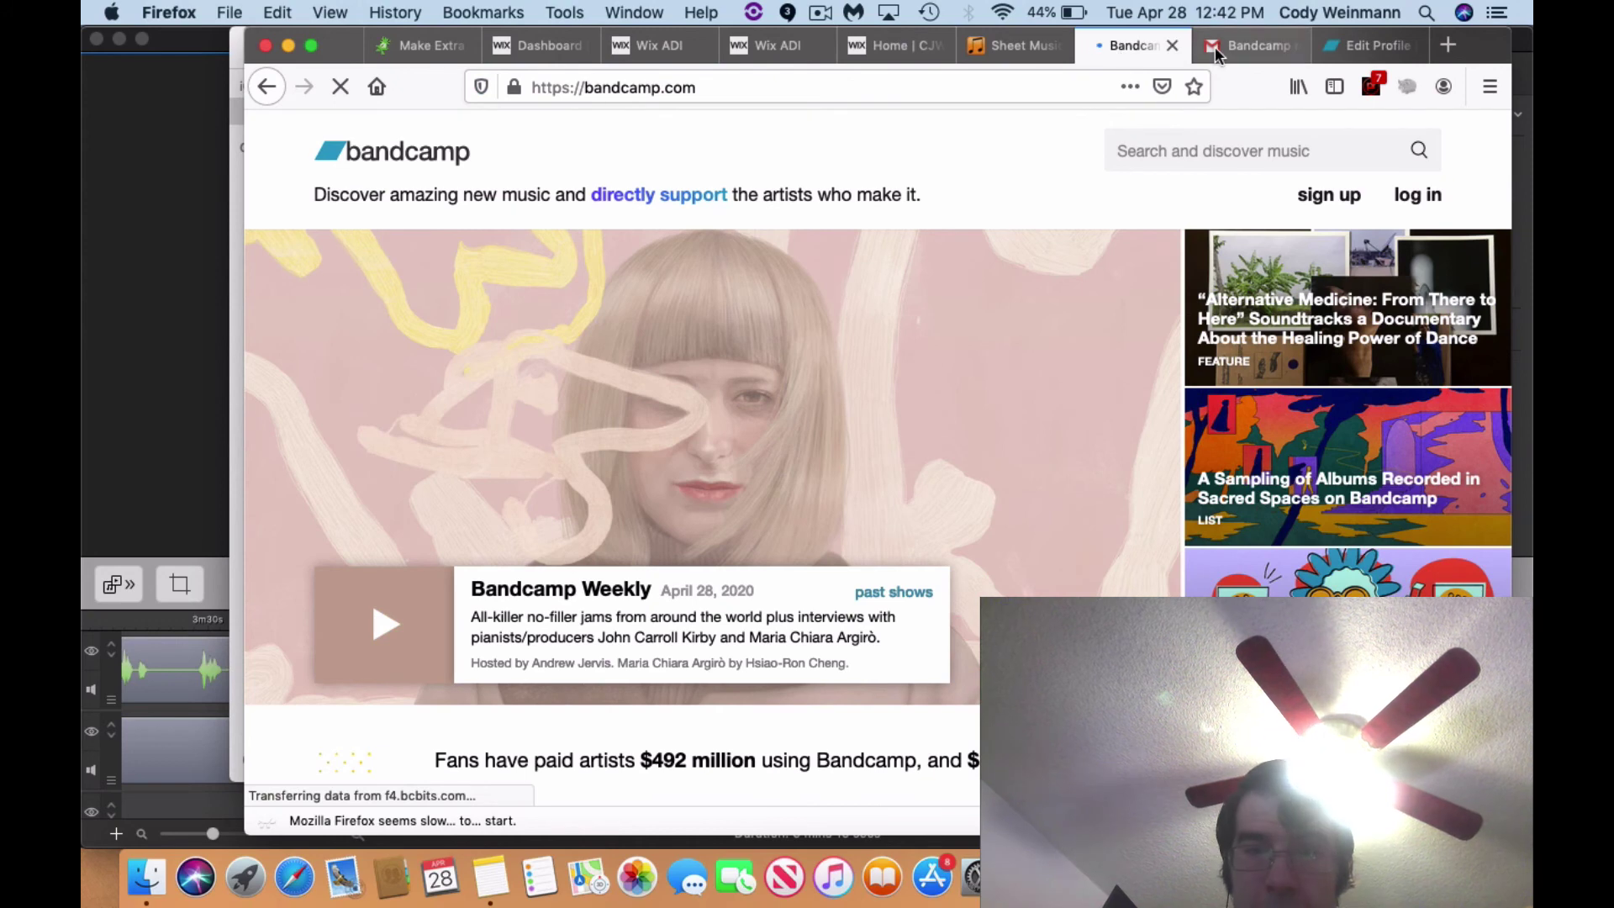
left_click(1213, 47)
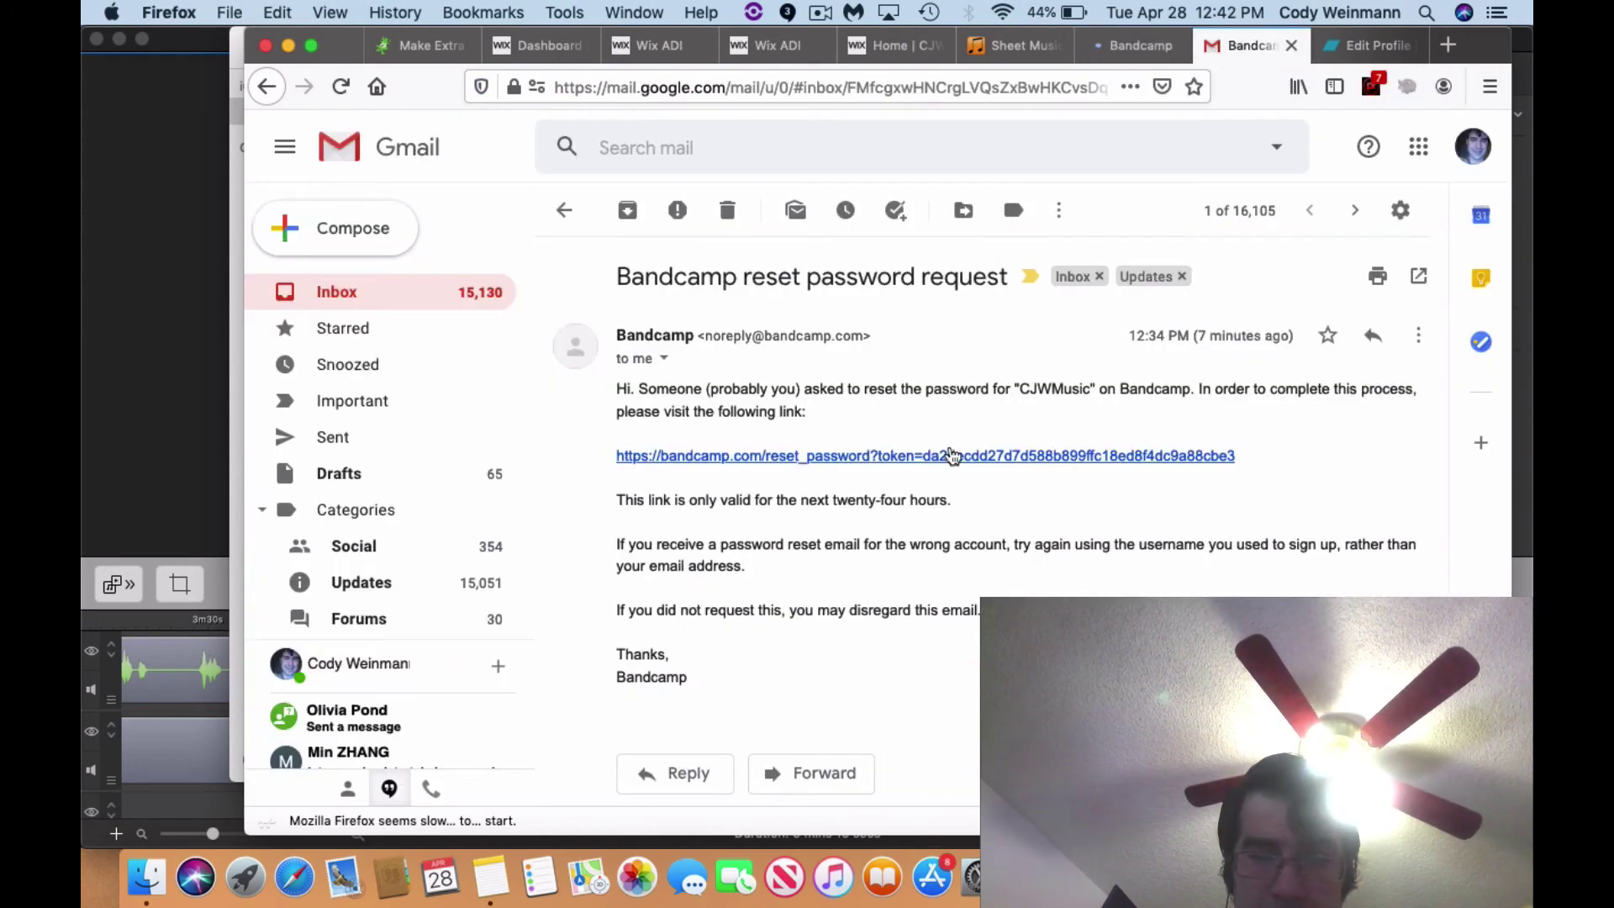
left_click(1375, 47)
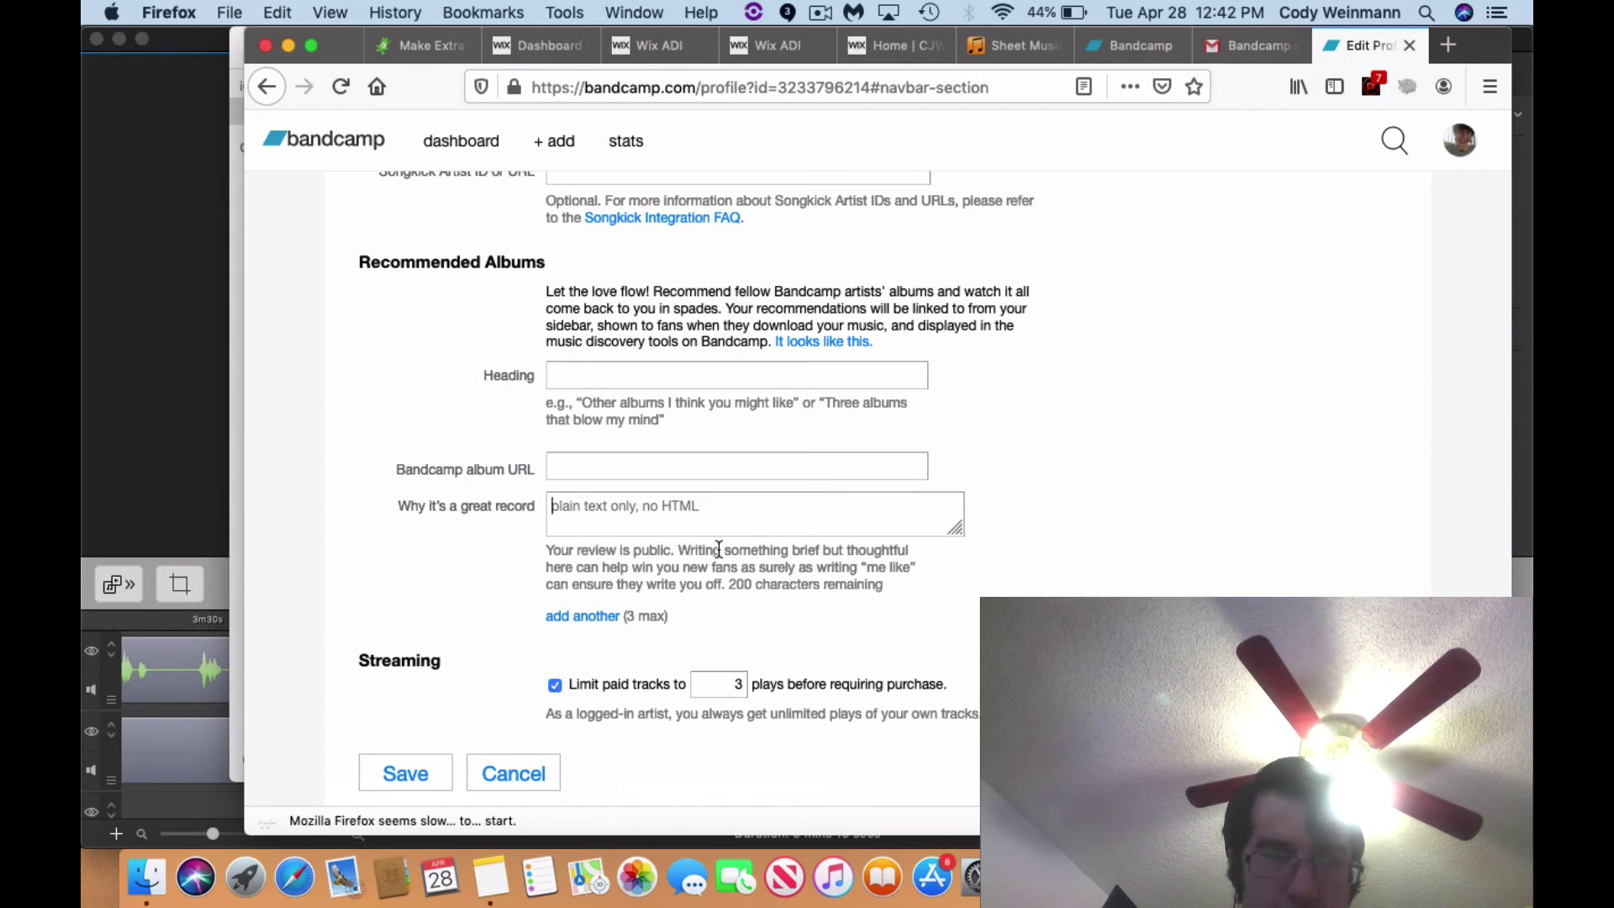
- Paste the Sheet Music Plus affiliate code as the recommended album's review and trim its end back to "border=" to fit the 200-character limit
key("super+v")
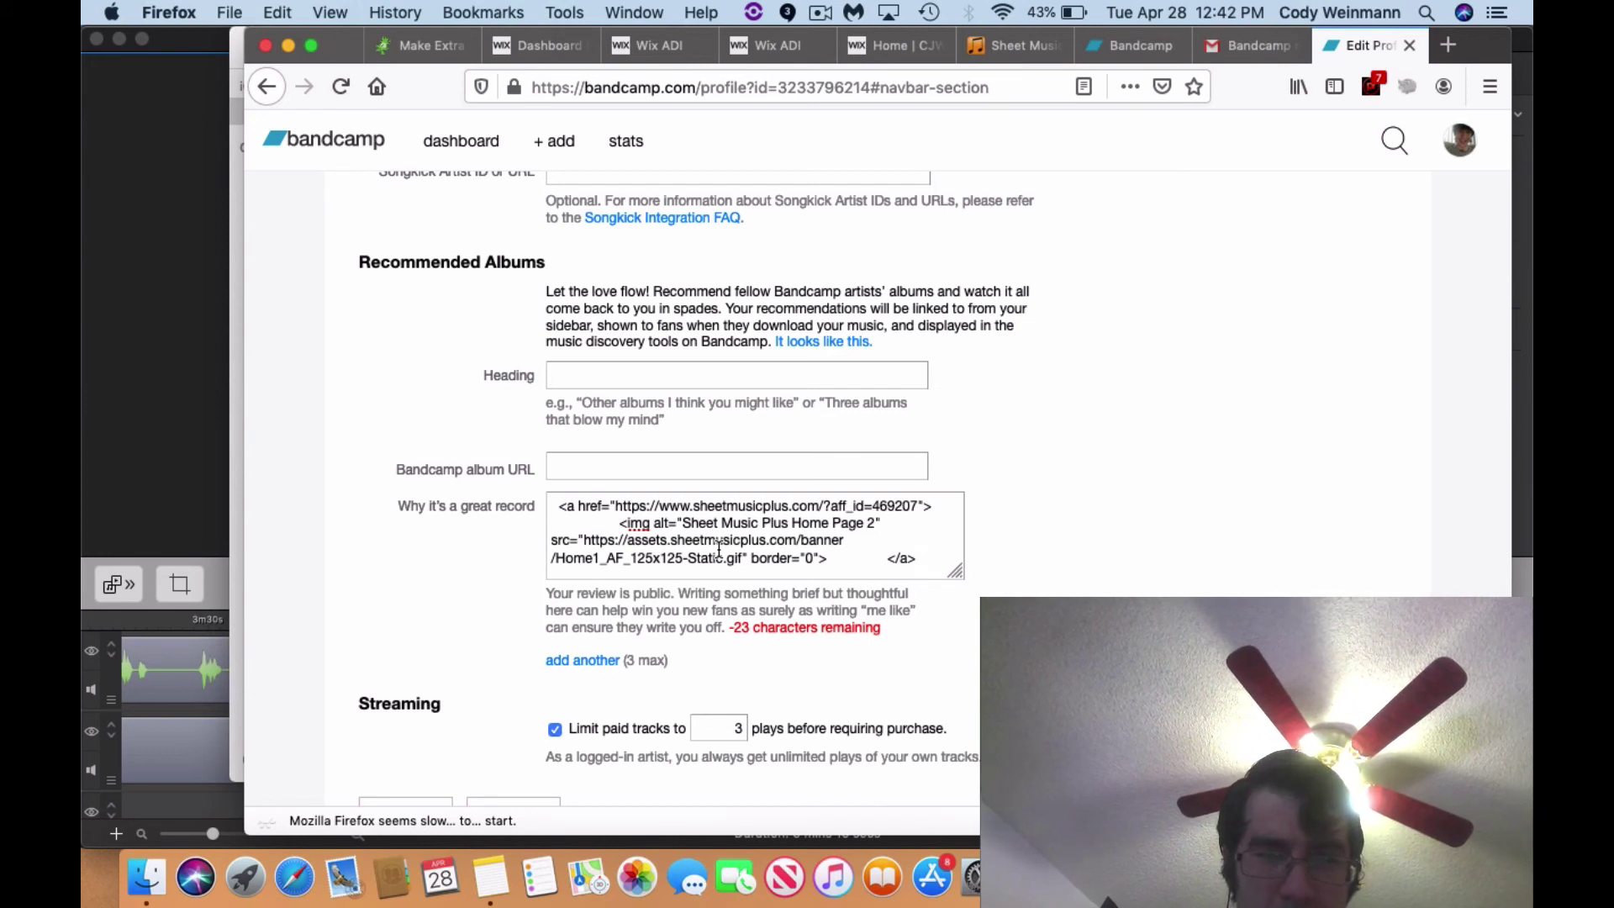
key("BackSpace")
key("BackSpace")
key("BackSpace")
key("BackSpace")
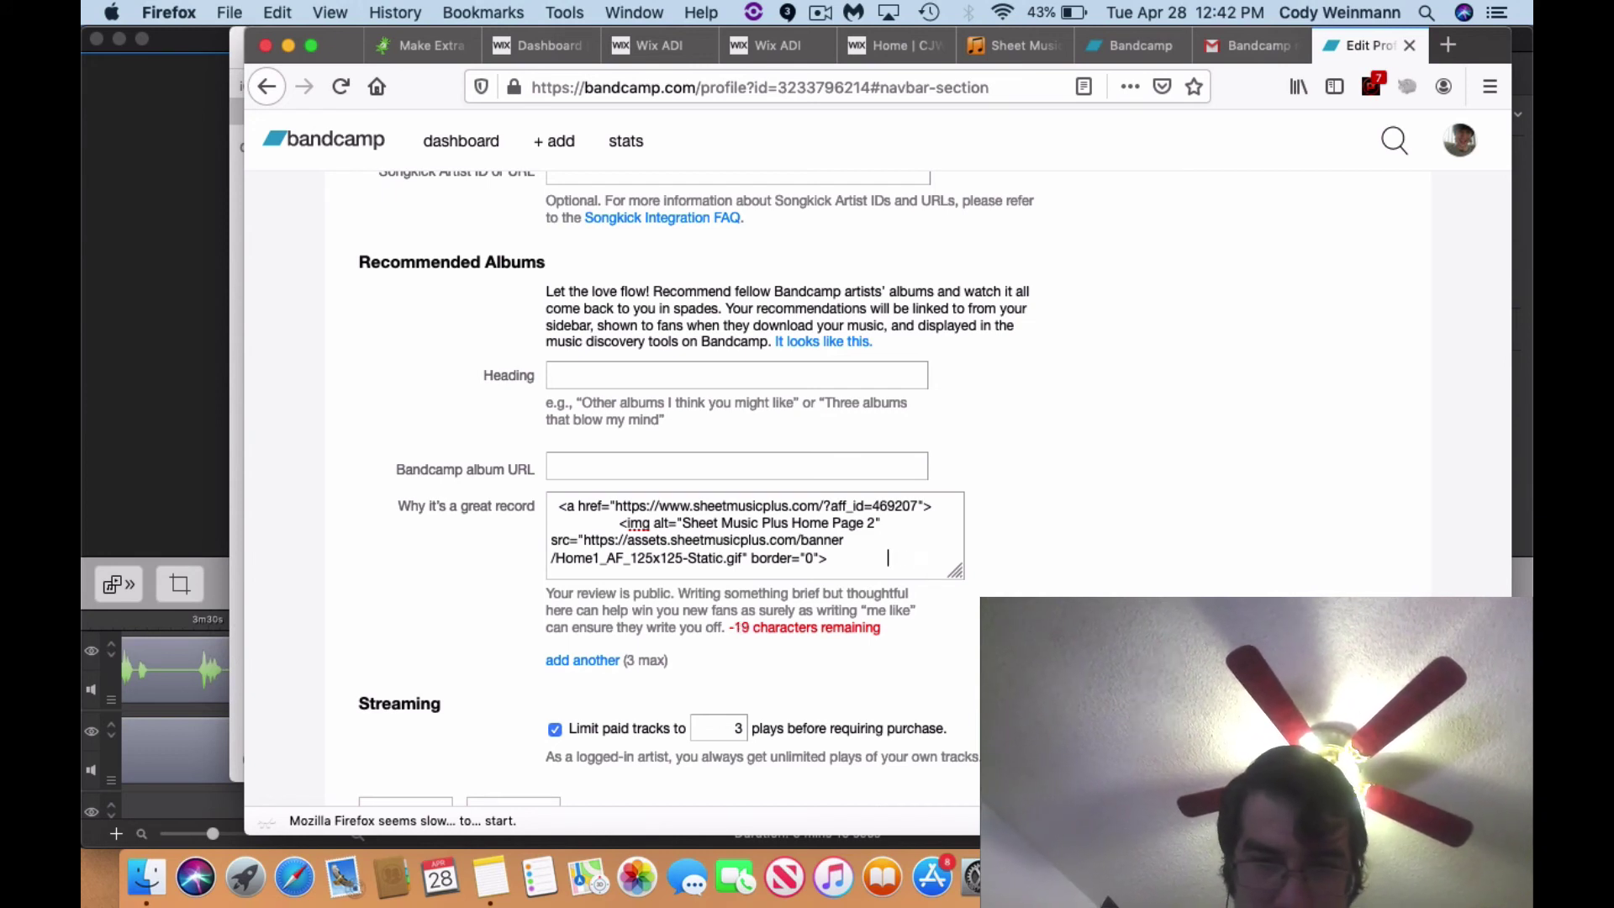
key("BackSpace")
key("BackSpace")
key("BackSpace")
key("BackSpace")
key("BackSpace")
key("BackSpace")
key("BackSpace")
key("BackSpace")
key("BackSpace")
key("BackSpace")
key("BackSpace")
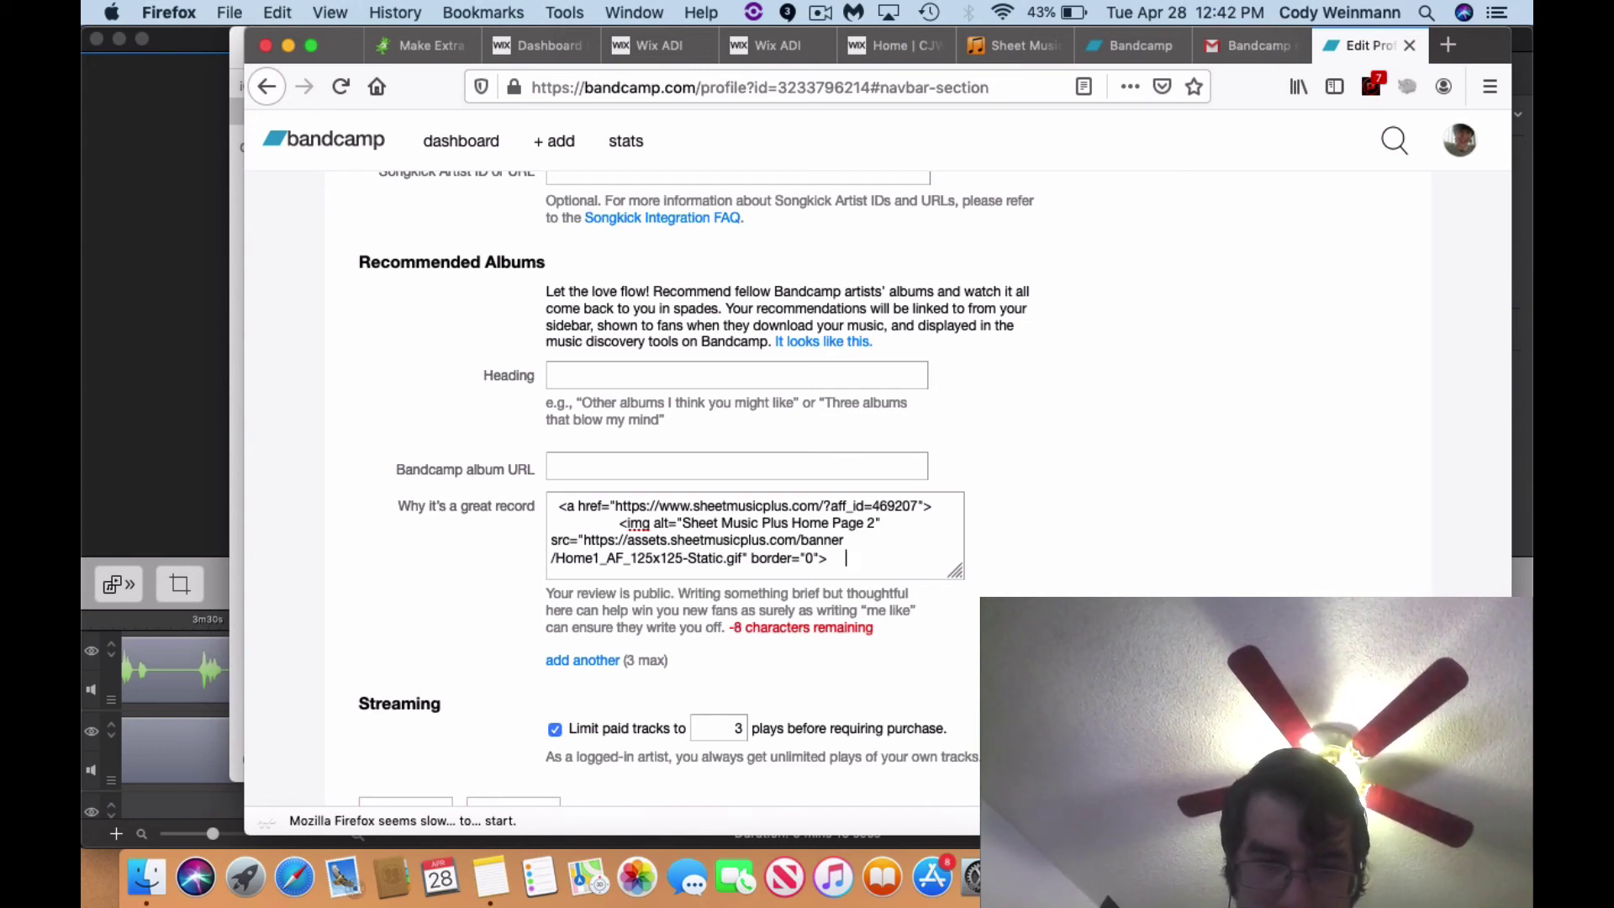
key("BackSpace")
key("BackSpace")
key("BackSpace")
key("BackSpace")
key("BackSpace")
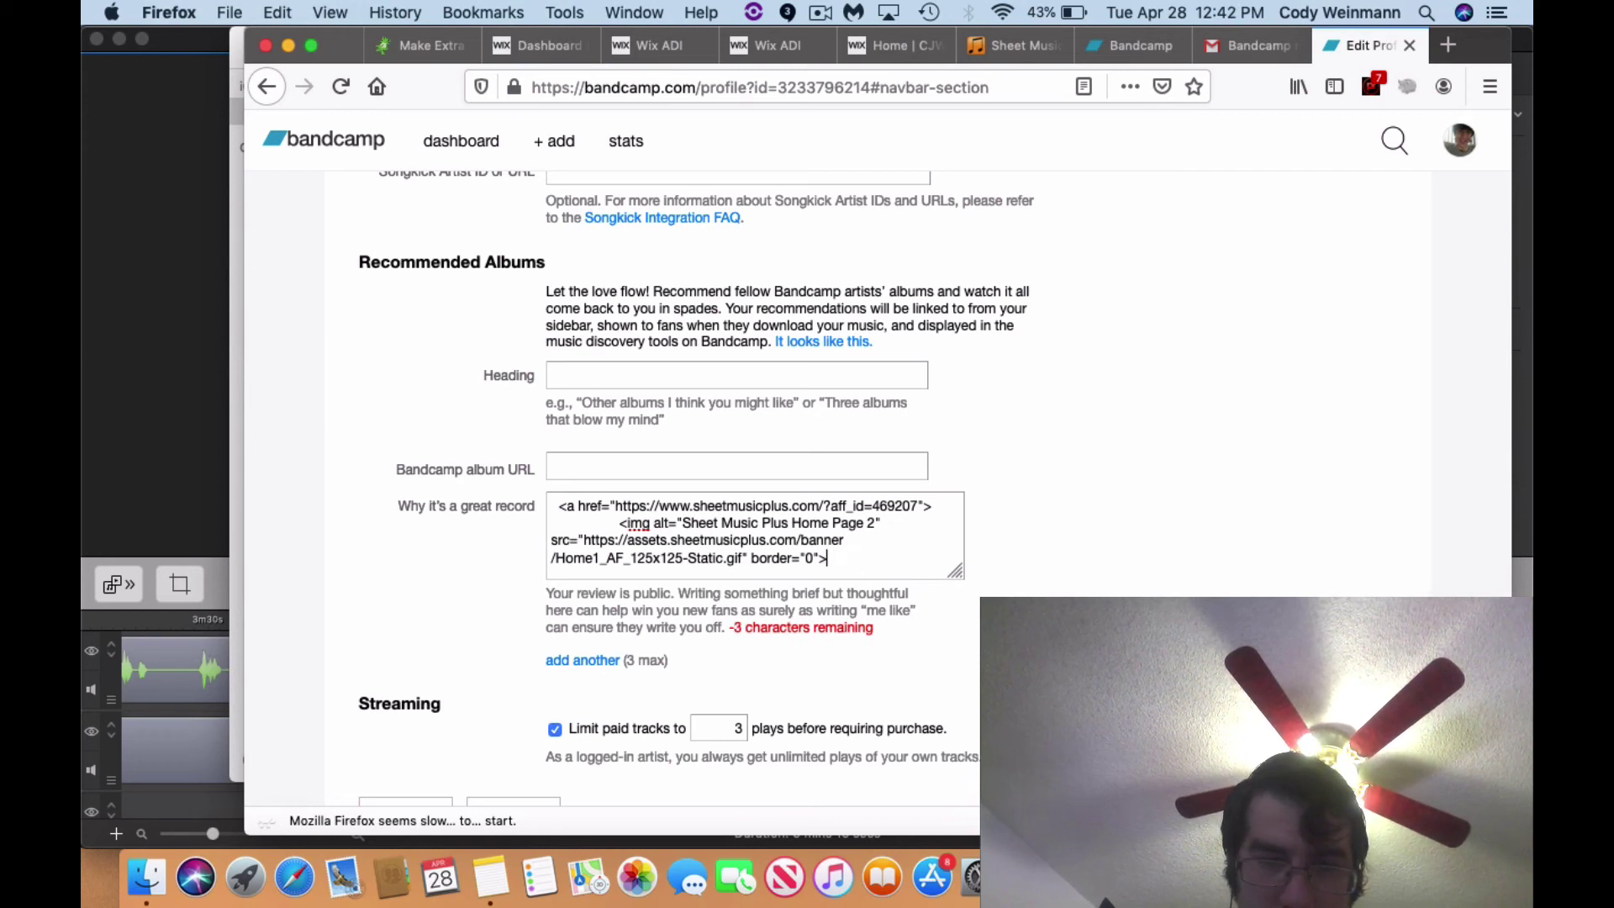
key("BackSpace")
key("BackSpace")
key("BackSpace")
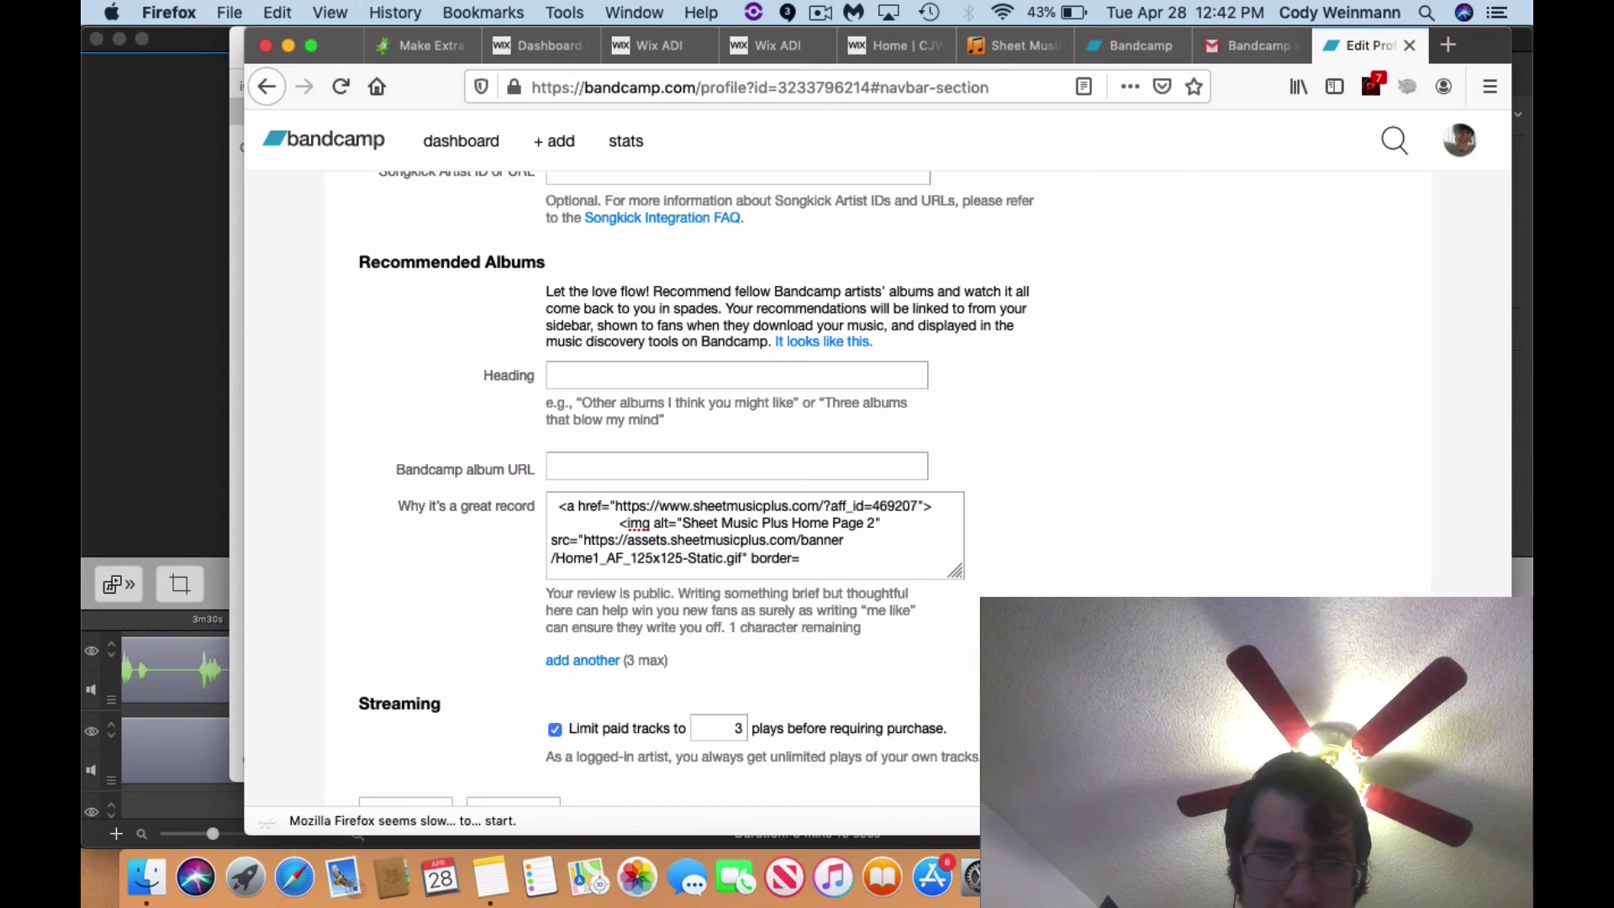
- Try to save the artist profile with the affiliate code in the Recommended Albums review and no heading or album URL
scroll(701, 643, "down", 3)
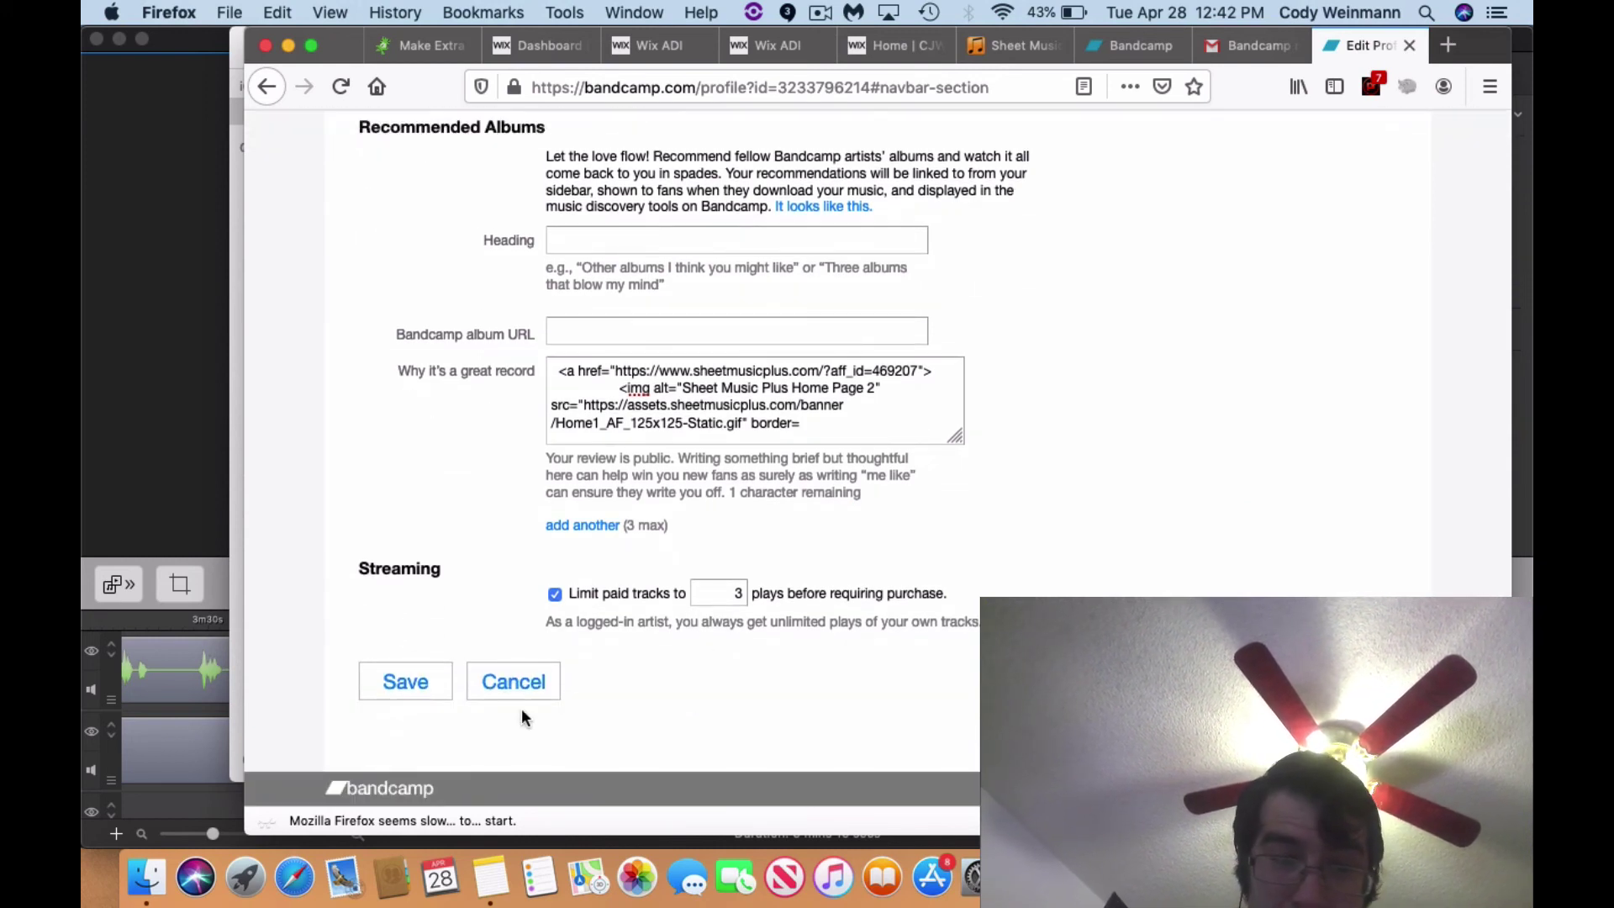
left_click(415, 682)
scroll(416, 685, "down", 1)
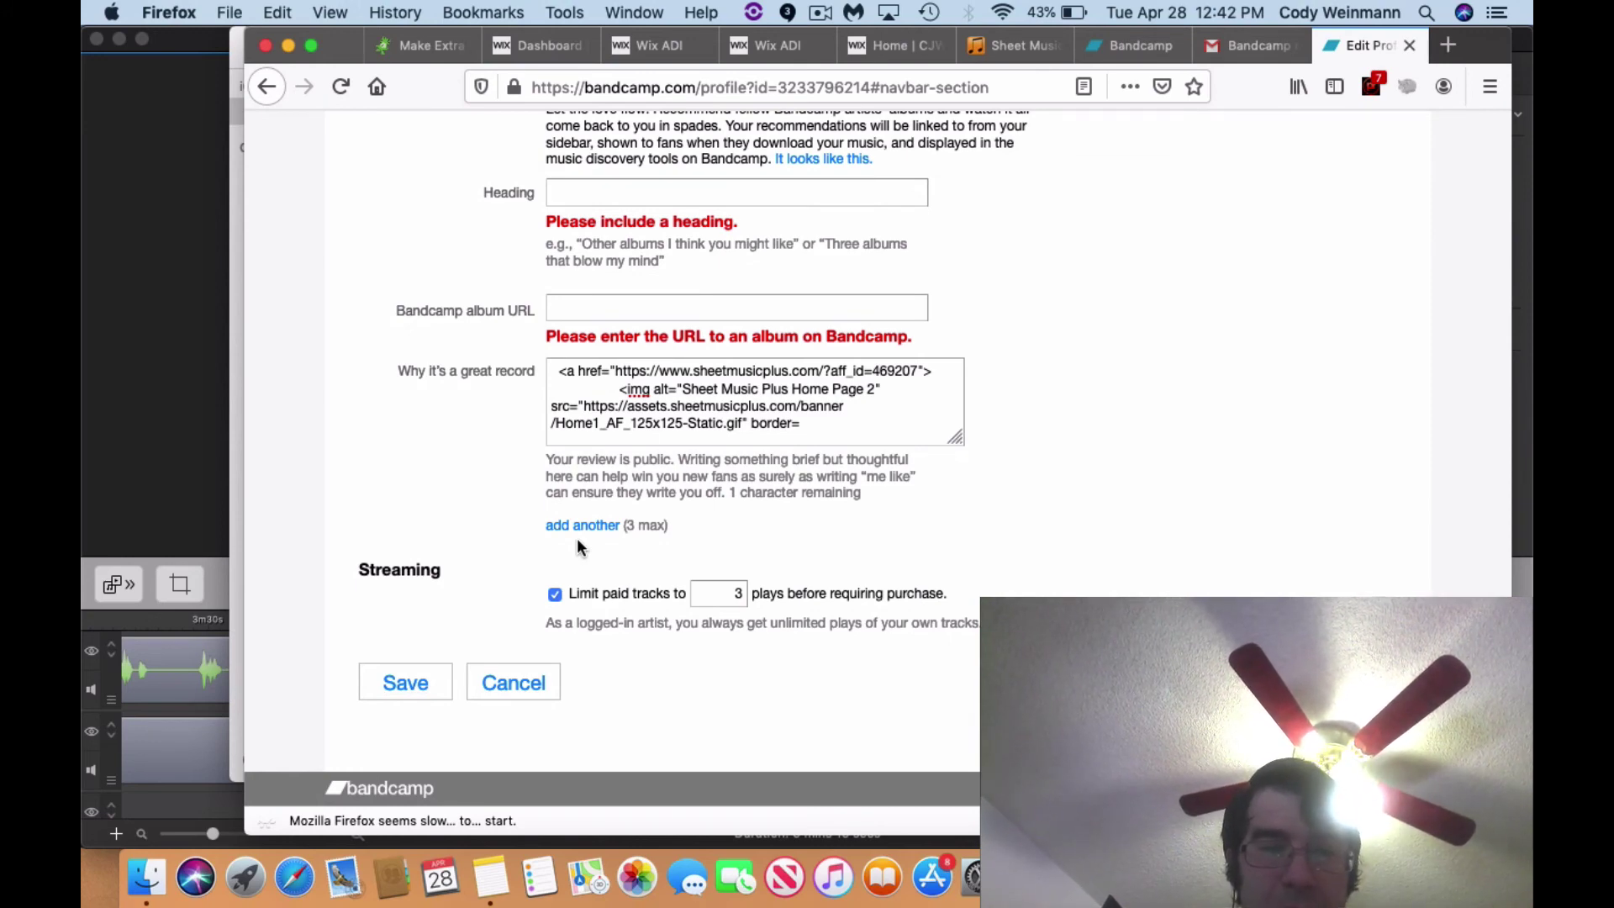
- Look back through the profile settings from Recommended Albums up to Payment Details and the genre tags
scroll(786, 255, "up", 10)
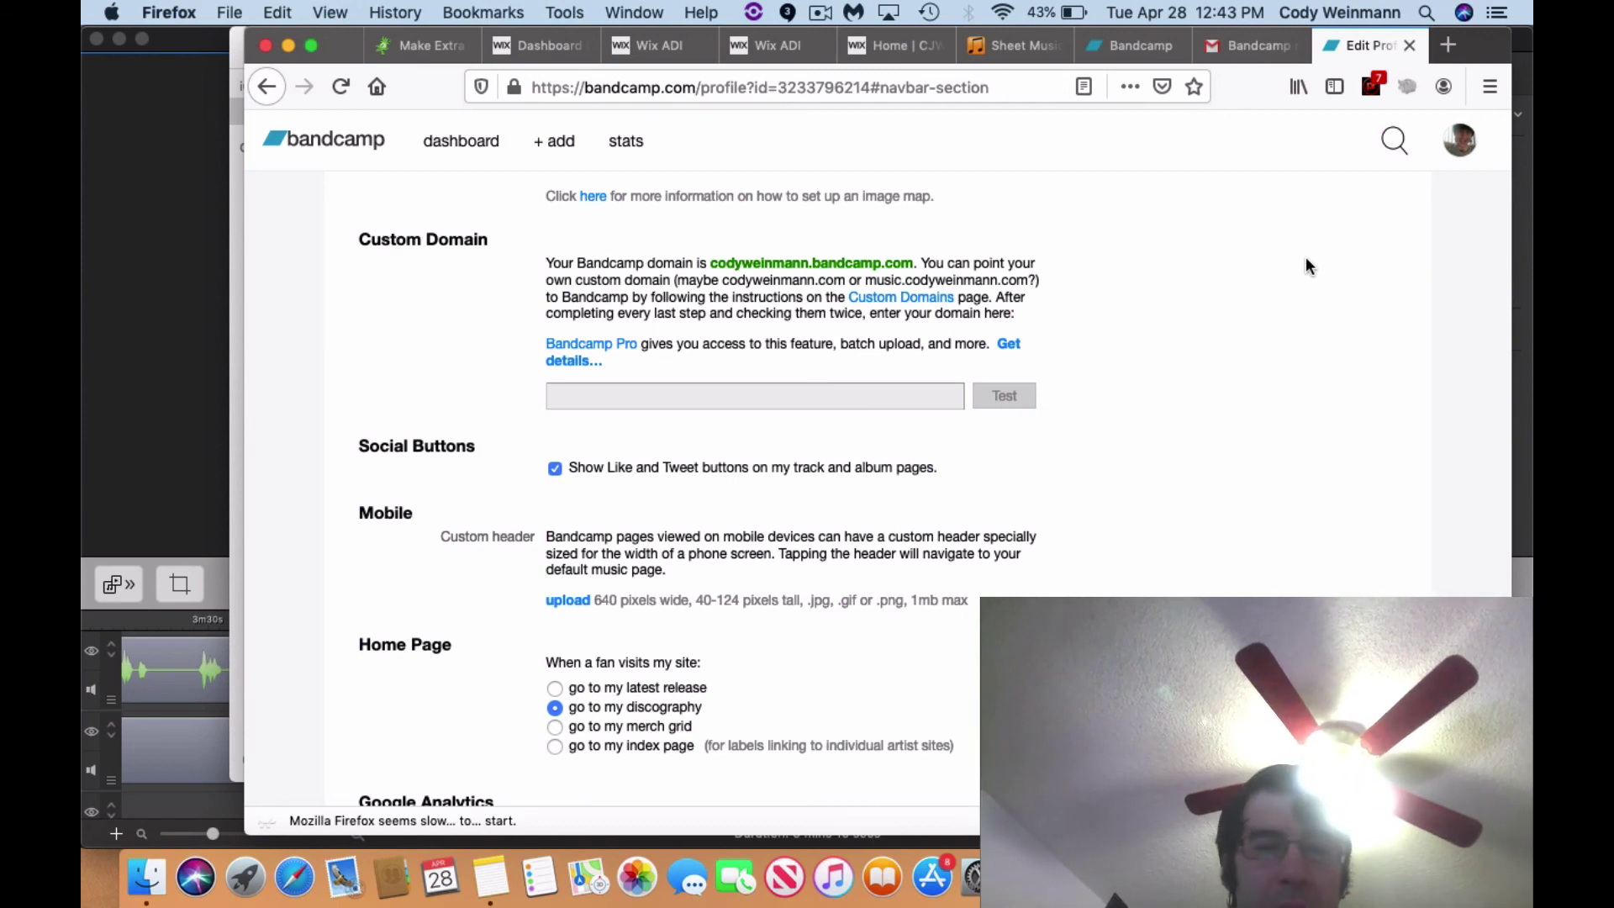
scroll(1253, 311, "up", 10)
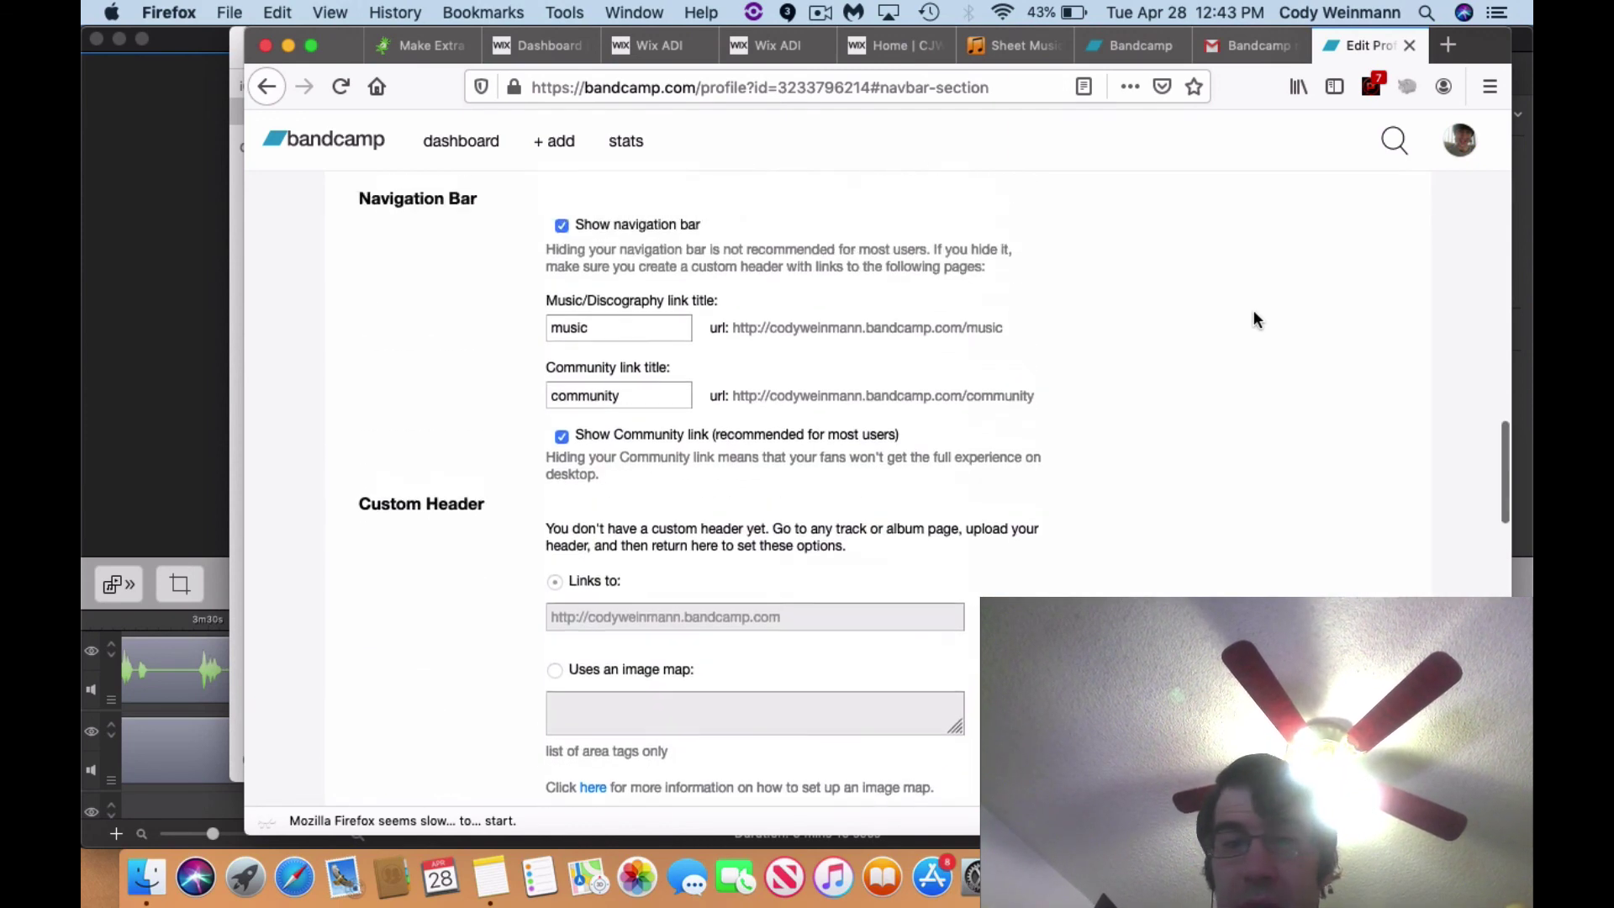
scroll(1254, 313, "up", 5)
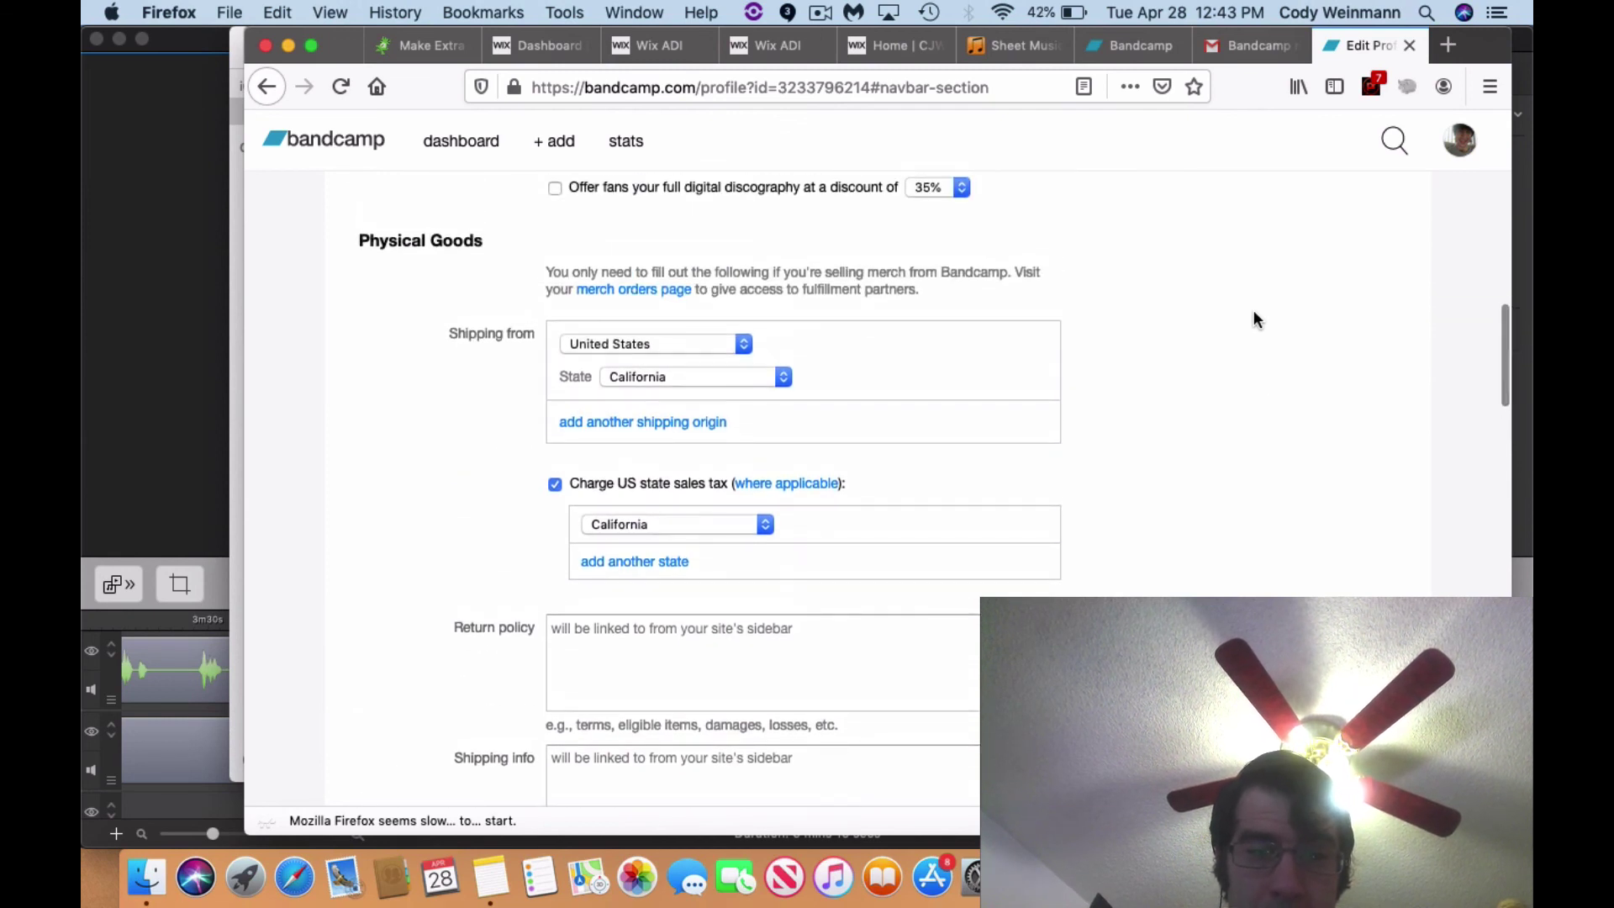
scroll(1253, 313, "up", 5)
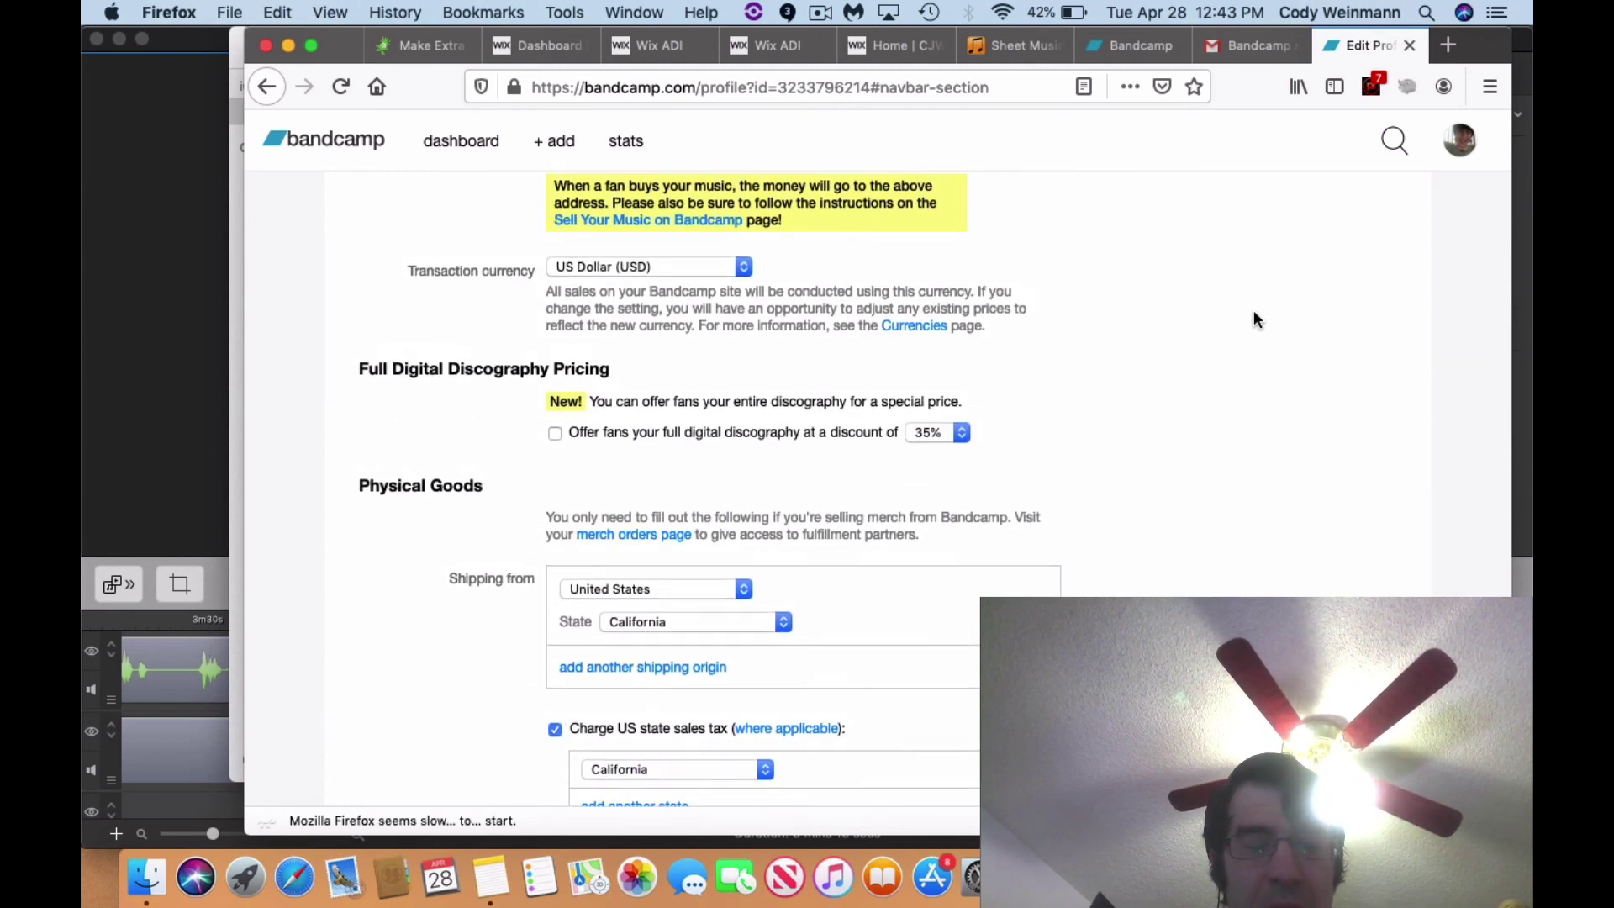
scroll(1348, 108, "up", 6)
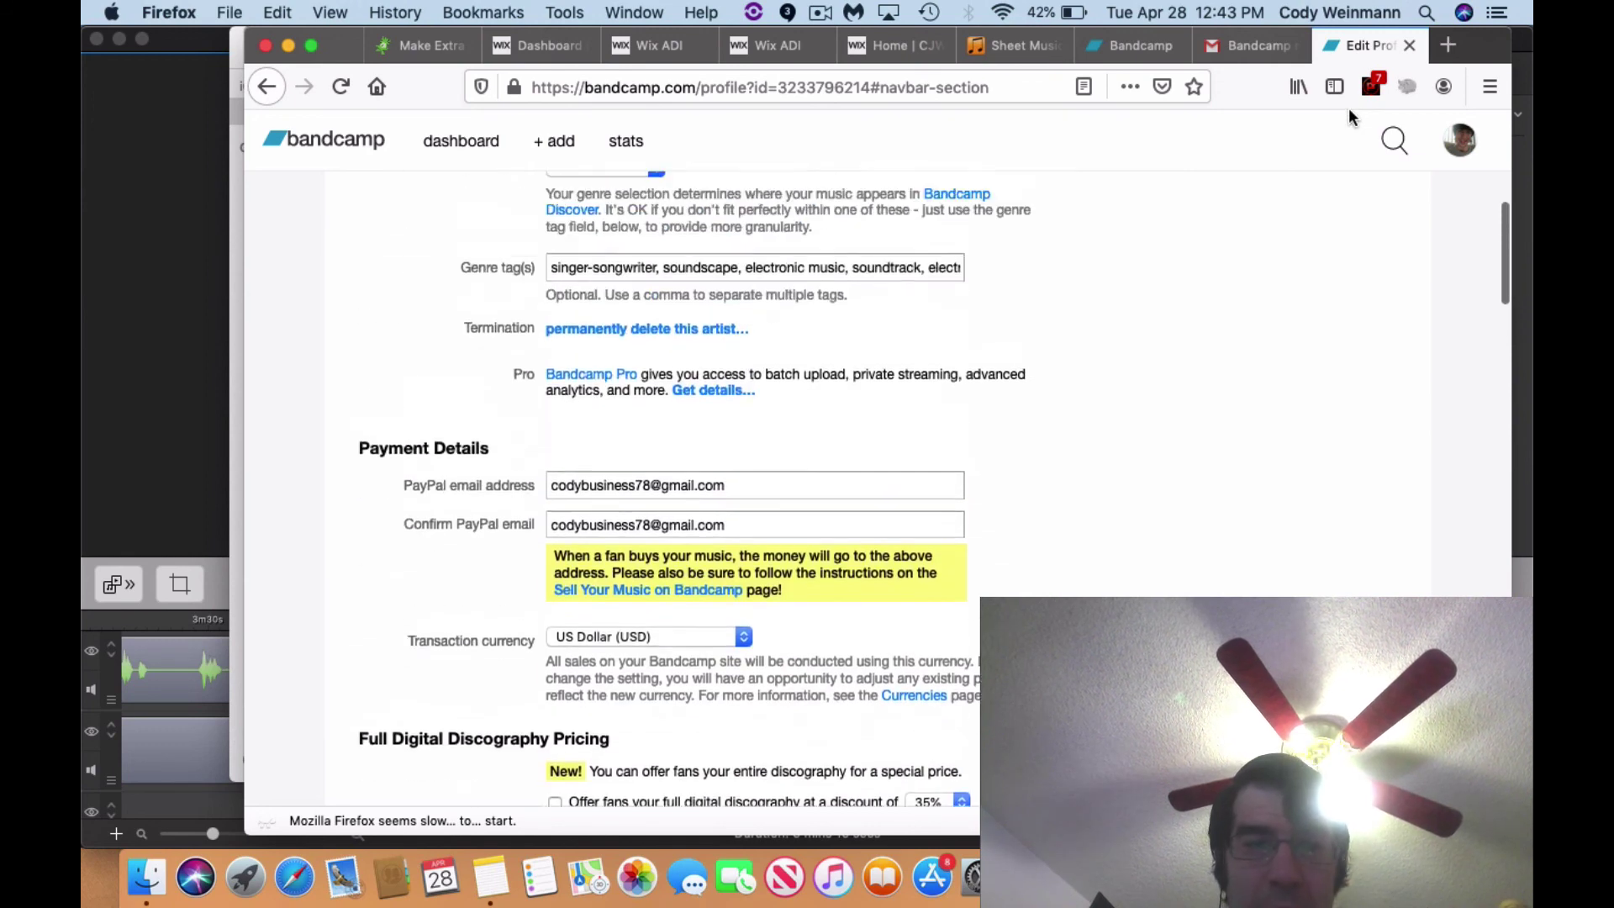